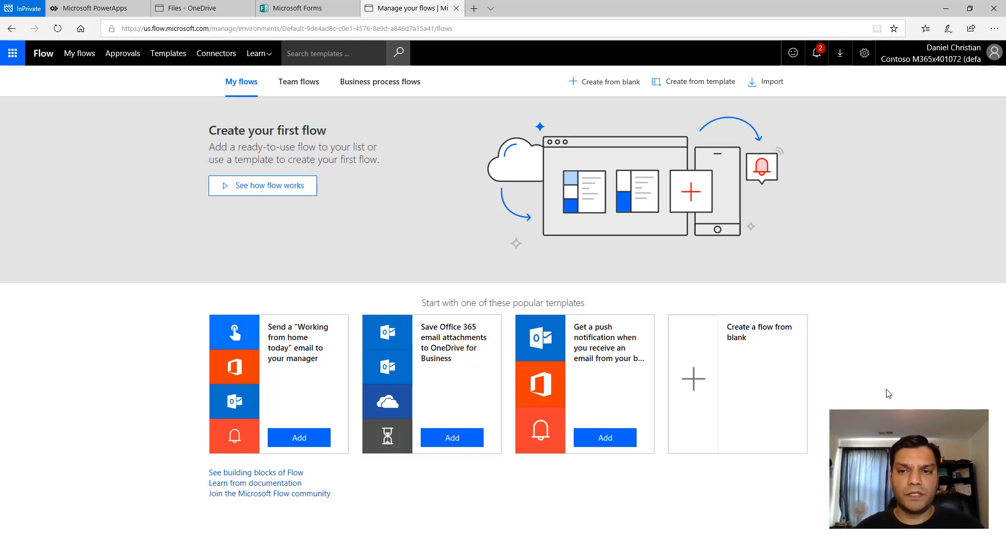
- Extract all files from SpeakerSurveySolution.zip in the AutoRaffleTicket Upload folder
mouse_move(270, 544)
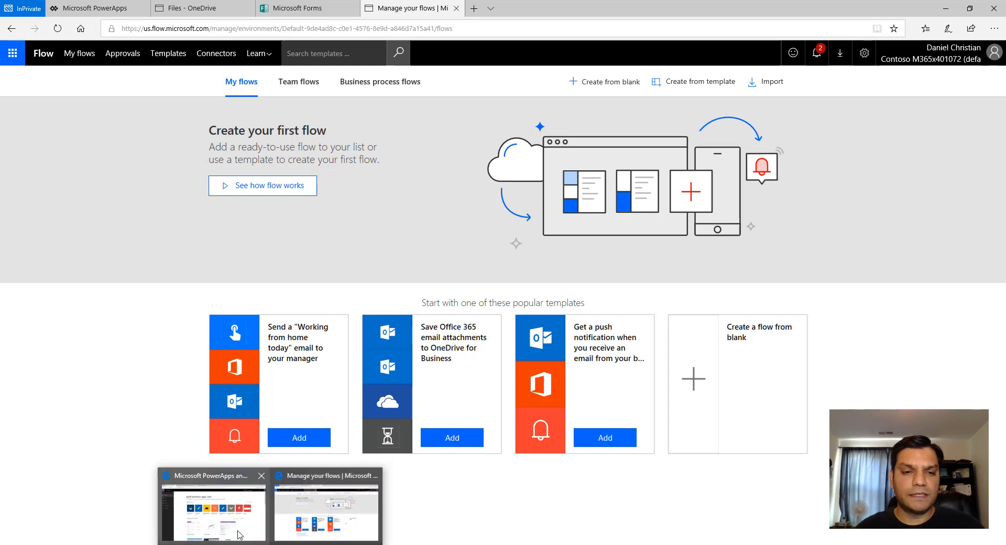
click(213, 503)
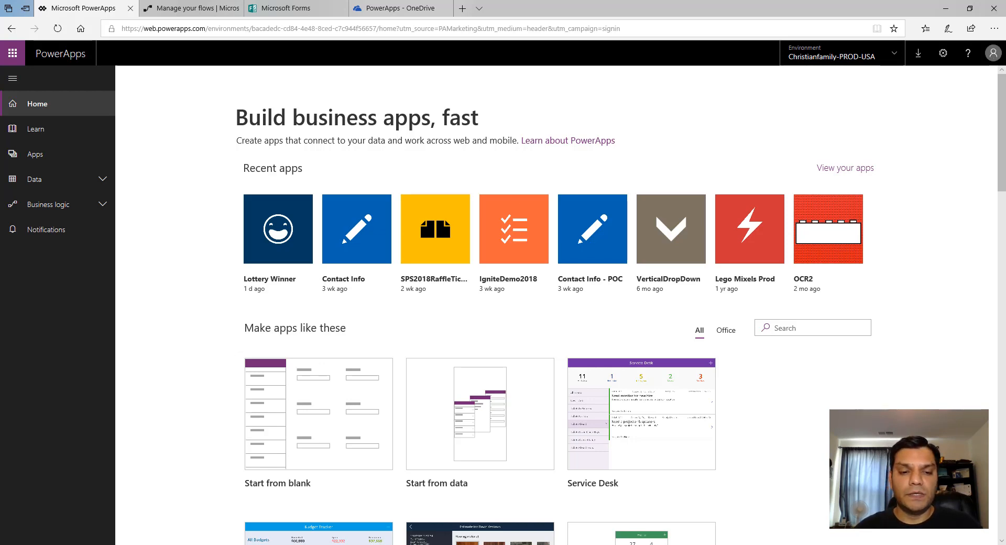
mouse_move(270, 544)
click(326, 509)
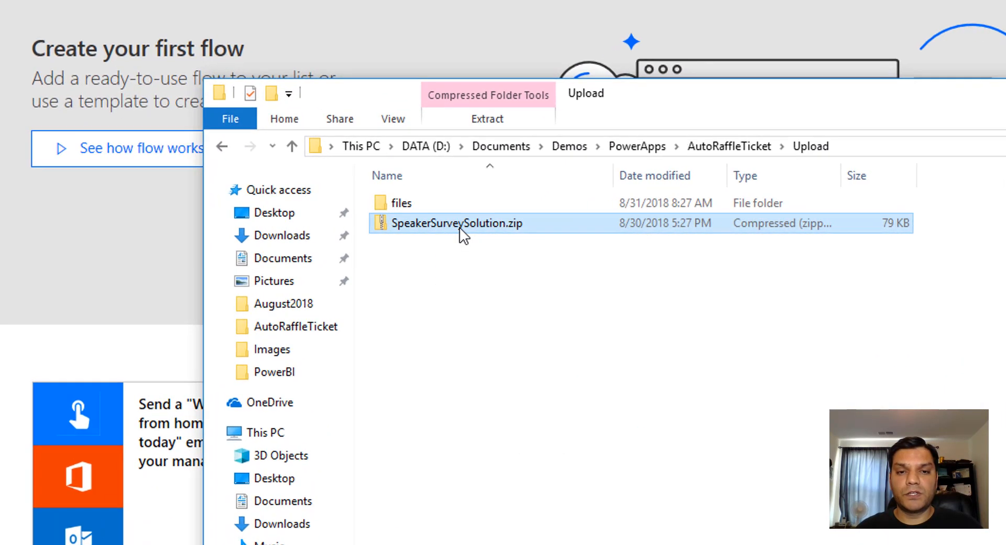
right_click(446, 230)
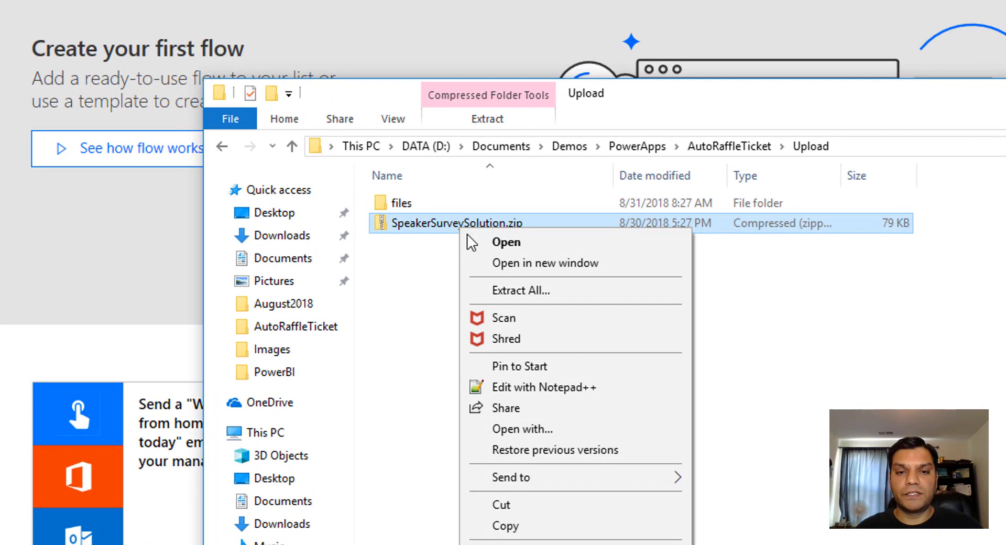
click(510, 289)
click(723, 500)
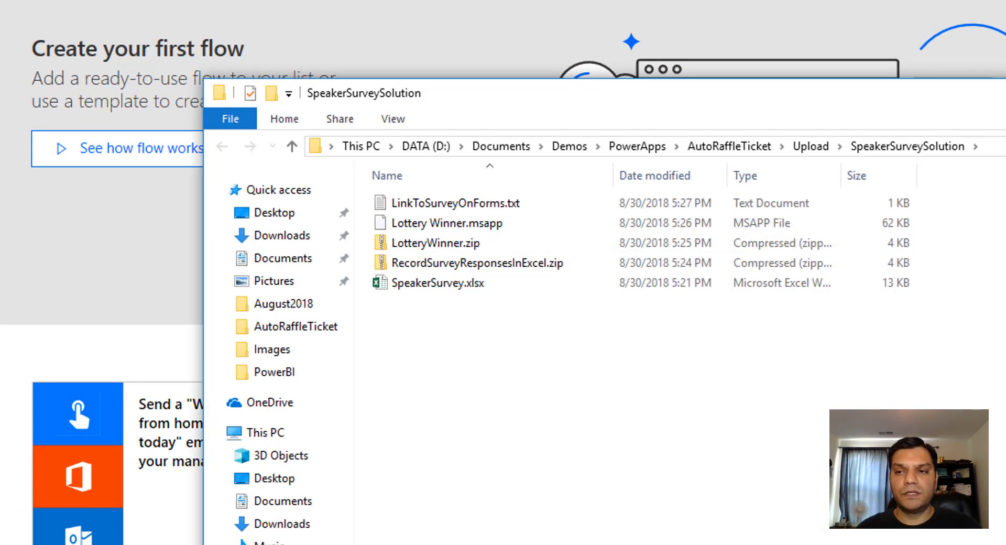
- Open the extracted SpeakerSurvey.xlsx workbook from the SpeakerSurveySolution folder
key(alt+F4)
double_click(452, 220)
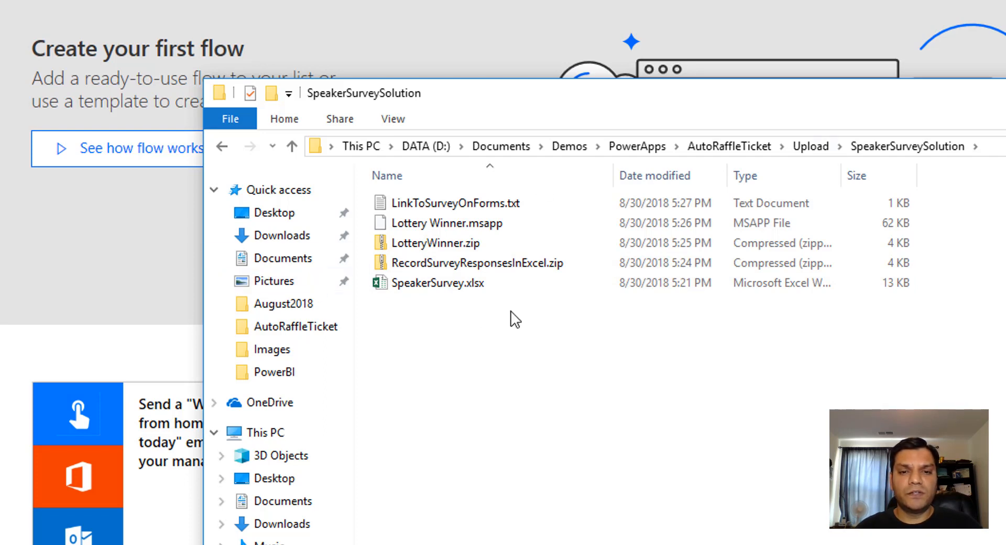
click(490, 287)
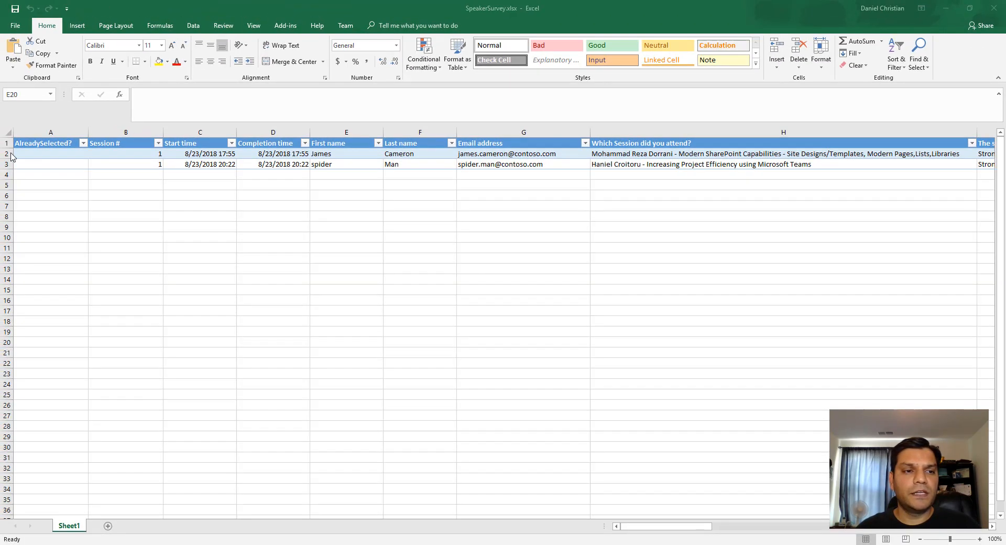
- Remove the two sample response rows from the survey table, leaving only the header row
right_click(6, 164)
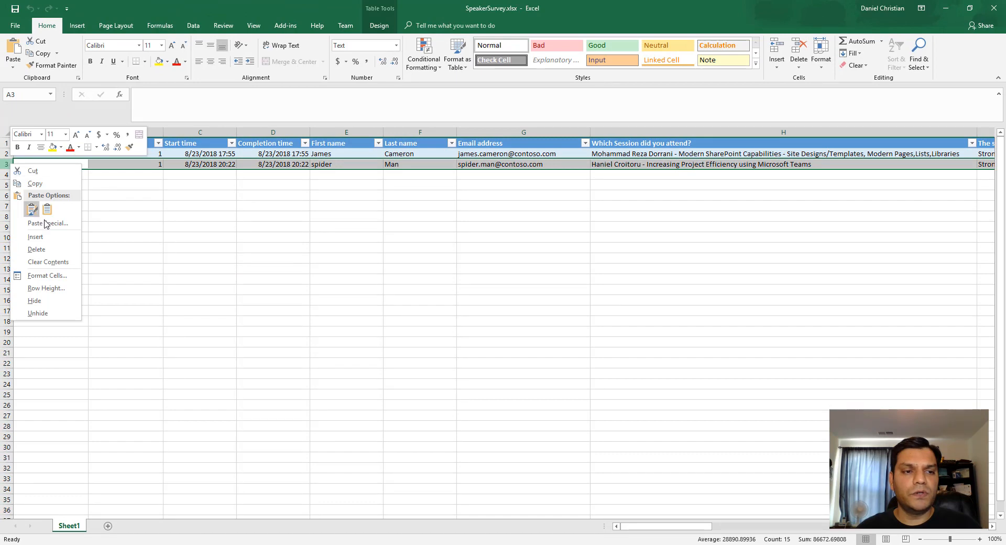
click(47, 250)
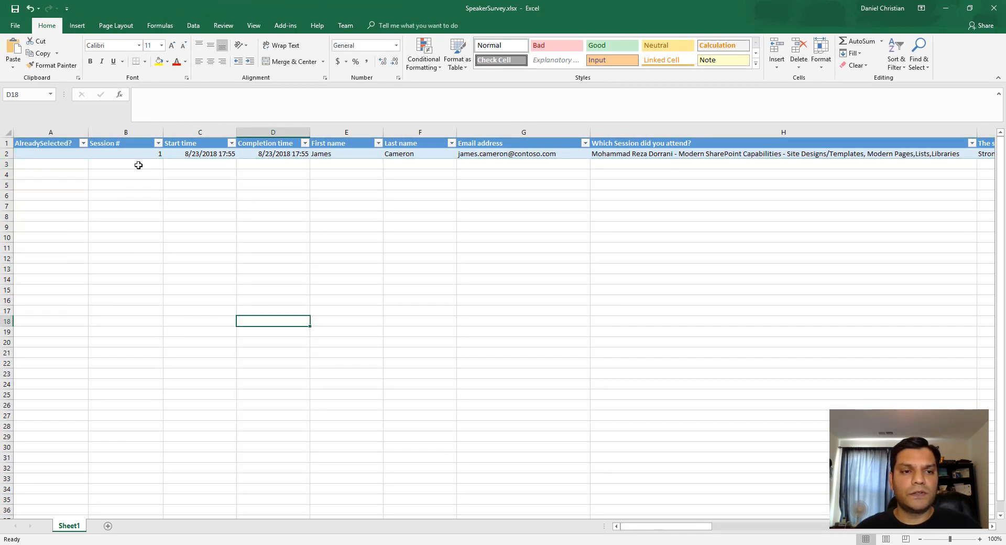
drag(139, 156, 847, 153)
key(Delete)
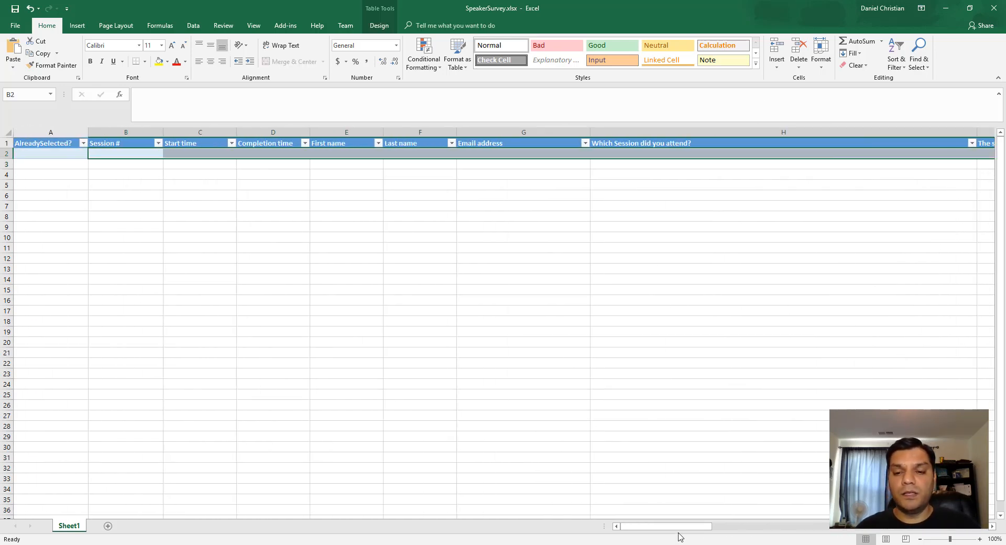
- Autofit the PowerAppsId column at the far end of the table
drag(680, 526, 741, 525)
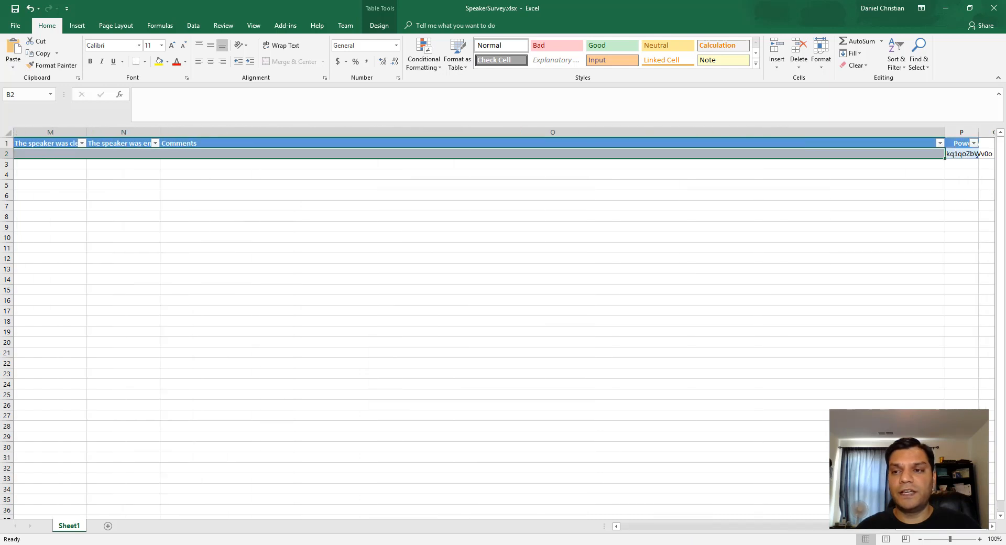
double_click(979, 127)
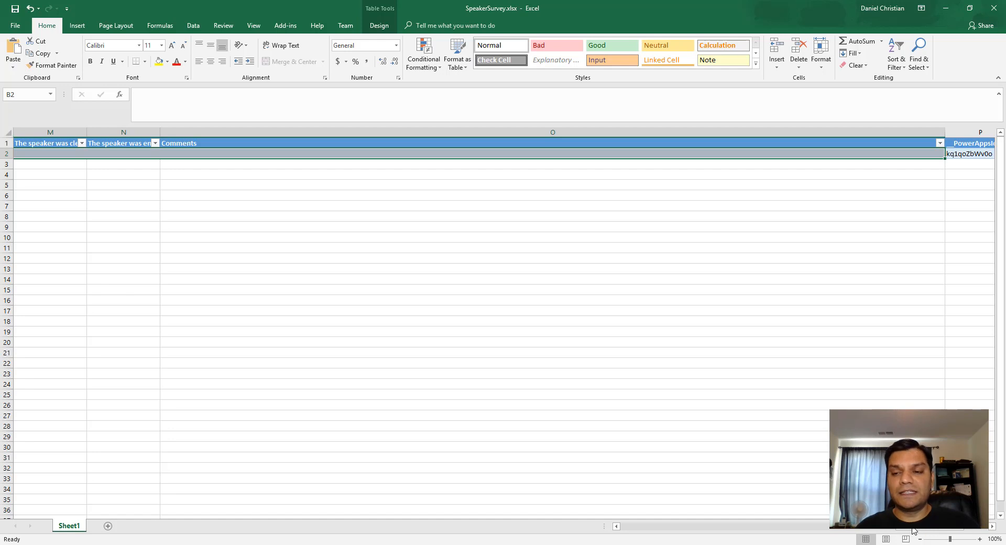
drag(912, 529, 337, 535)
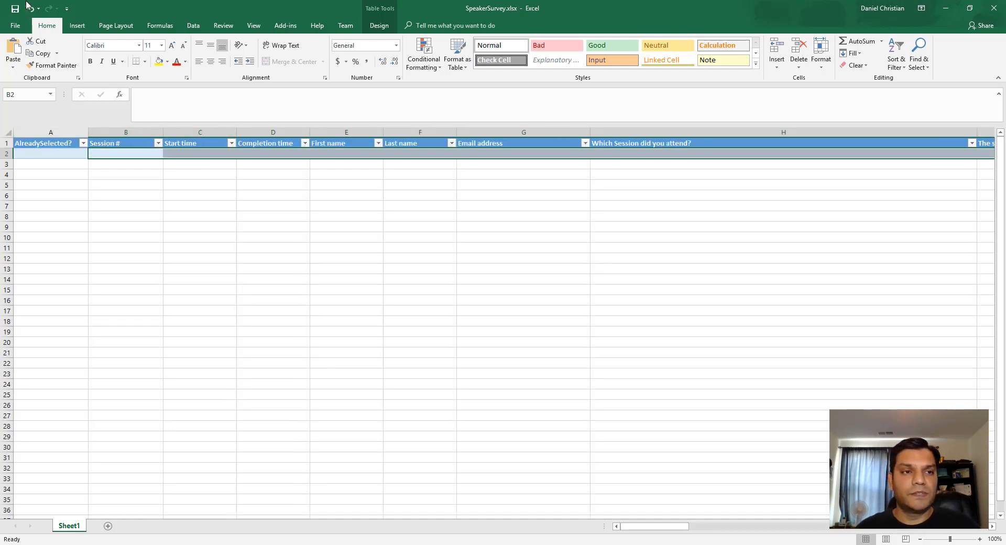
- Close the workbook and upload SpeakerSurvey.xlsx into the OneDrive Files library
click(994, 8)
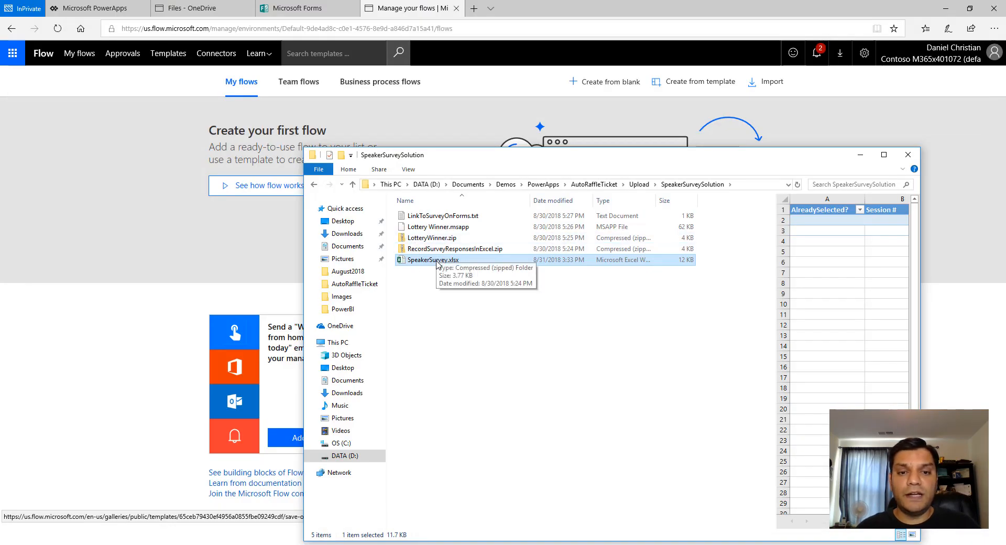
click(175, 6)
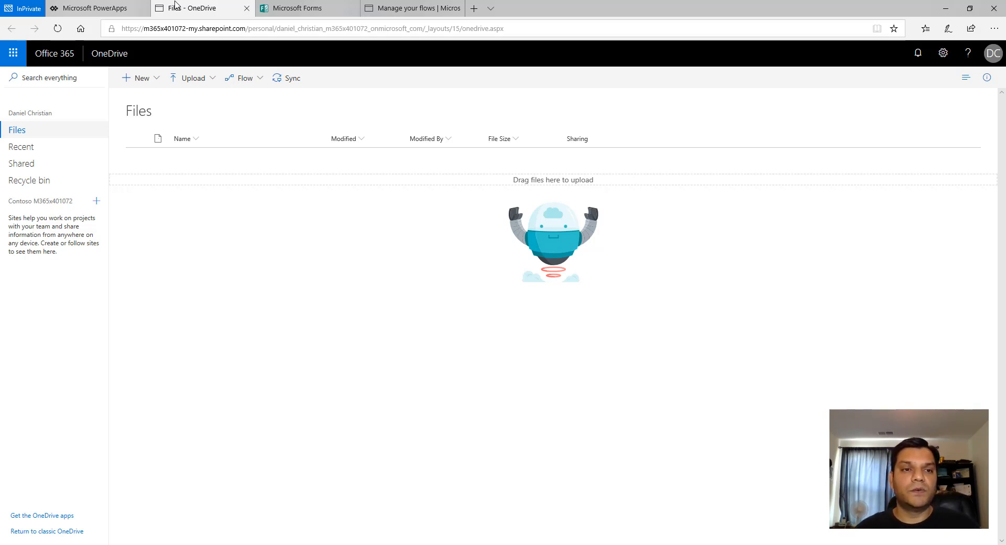
key(alt+Tab)
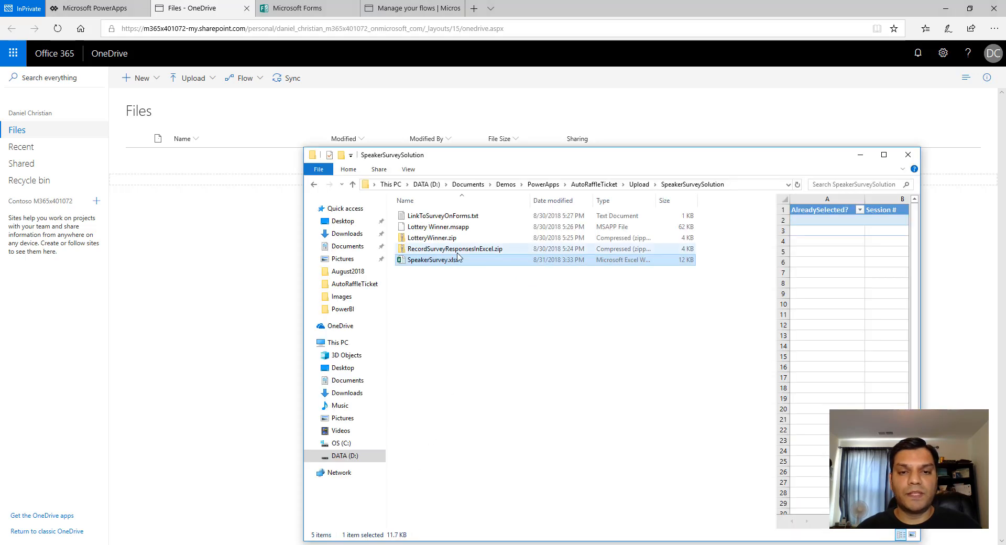
mouse_move(262, 183)
mouse_down()
mouse_move(258, 164)
mouse_move(255, 173)
mouse_up()
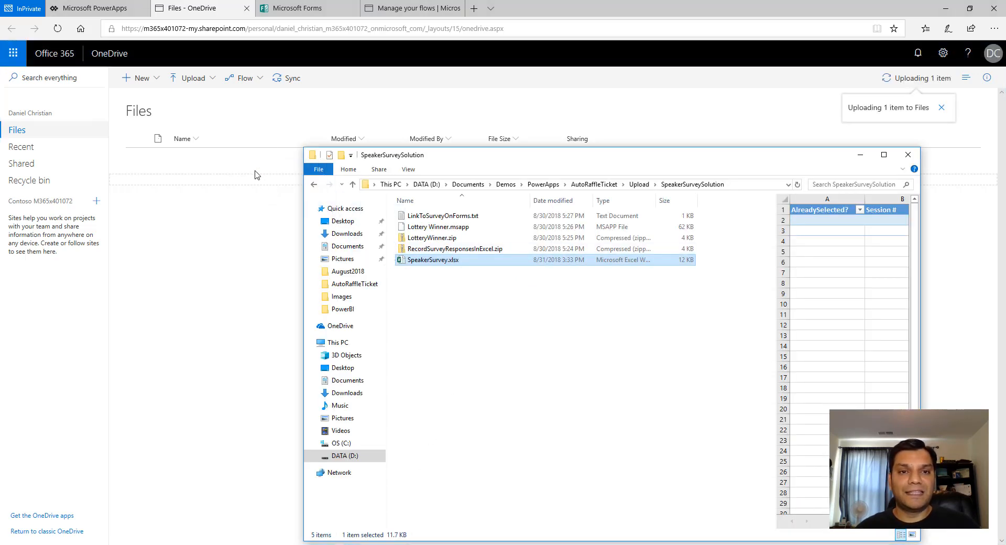
click(860, 155)
- Open the uploaded SpeakerSurvey.xlsx in Excel Online to review its columns, then close it
click(222, 164)
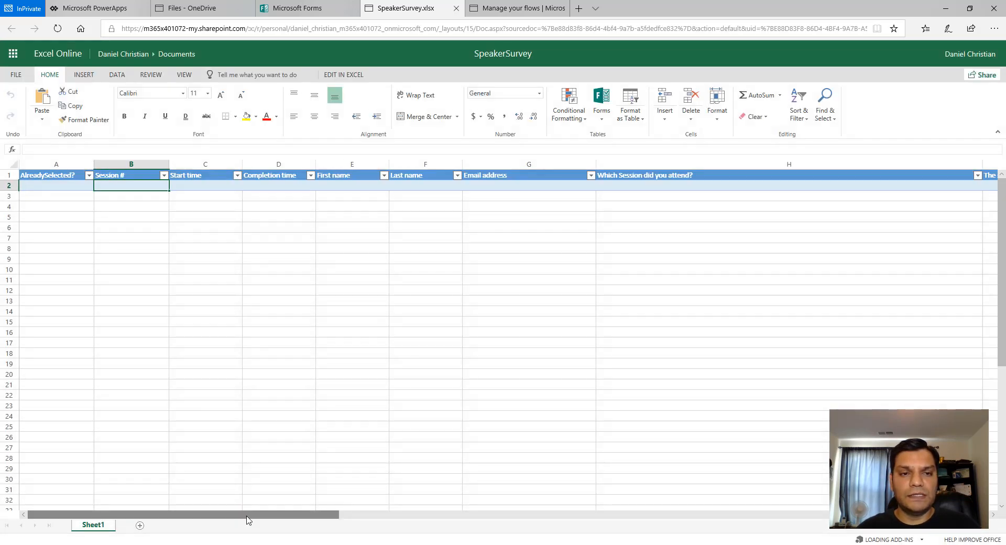
drag(248, 519, 336, 520)
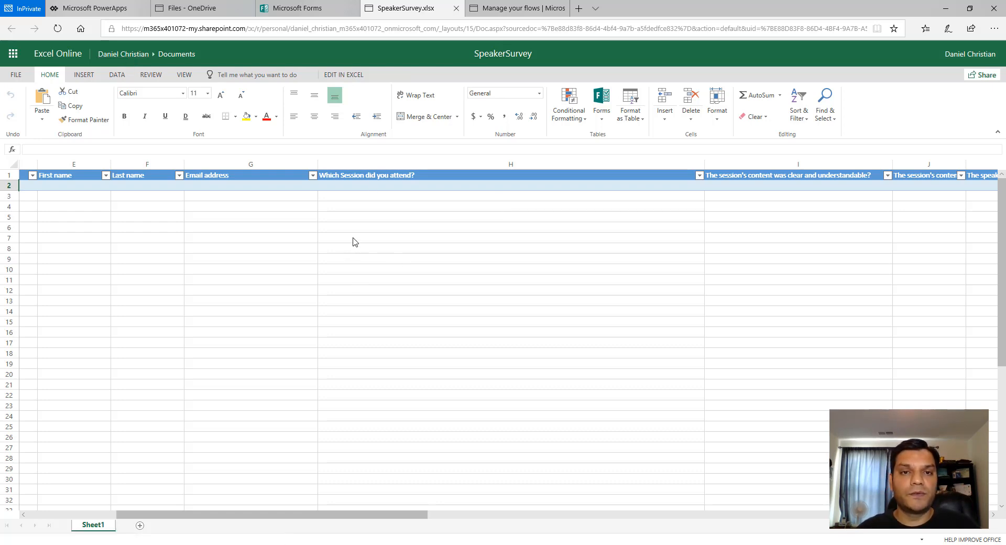
click(457, 9)
- Open LinkToSurveyOnForms.txt and copy the Microsoft Forms template link
click(686, 197)
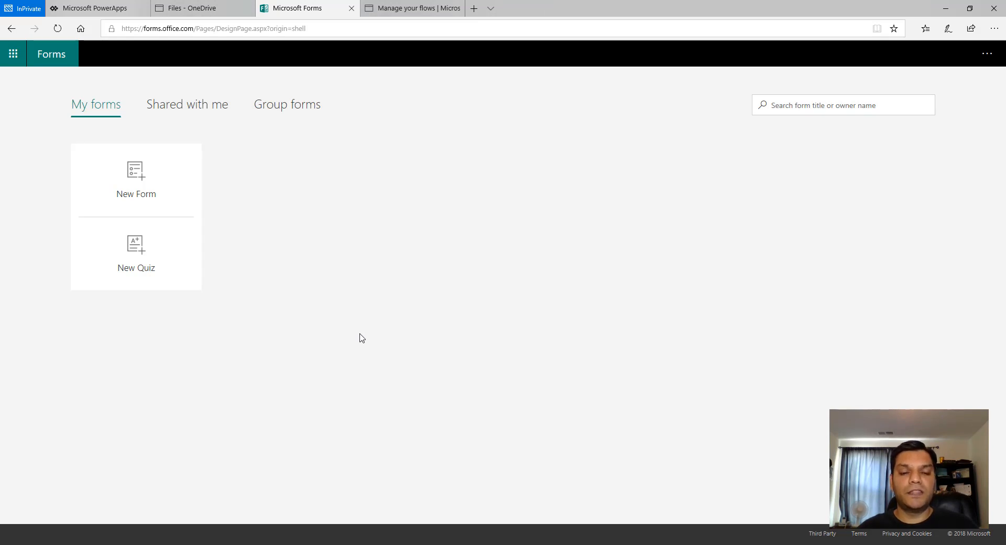
key(alt+Tab)
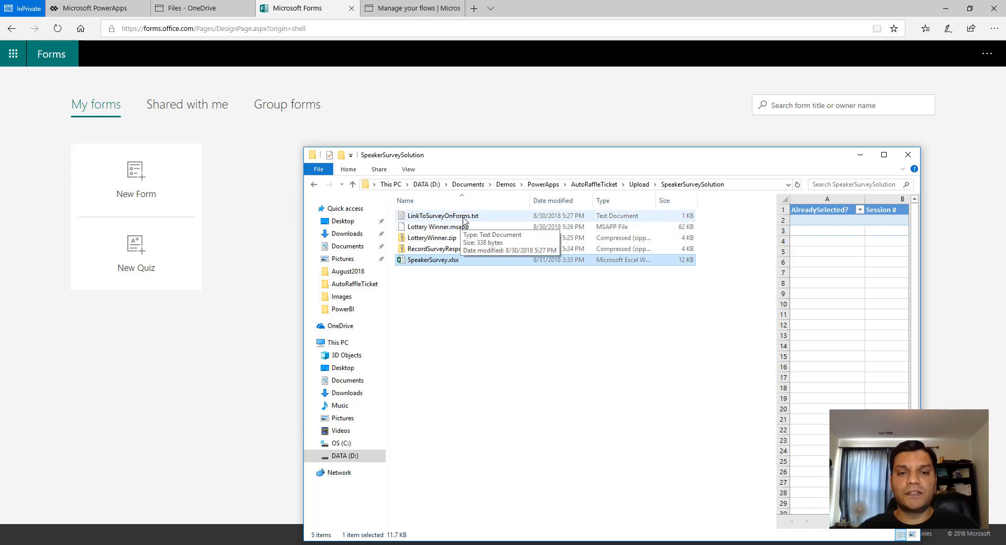
click(464, 220)
click(463, 220)
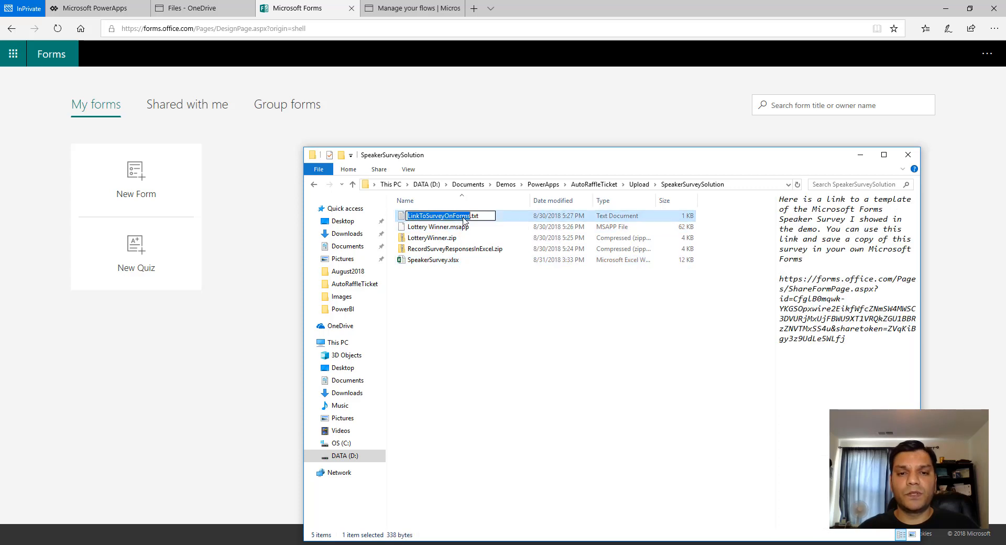
click(502, 283)
double_click(442, 216)
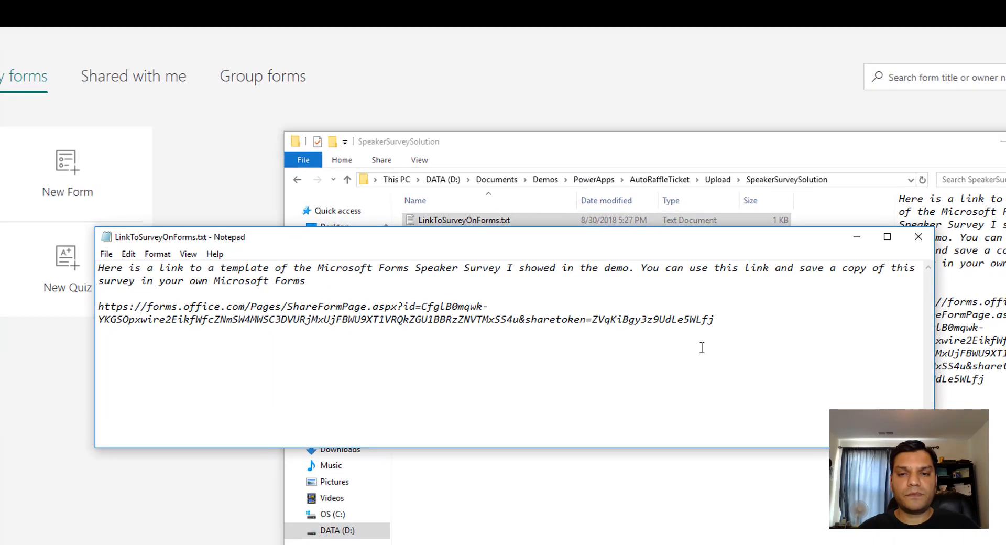
drag(786, 335, 76, 315)
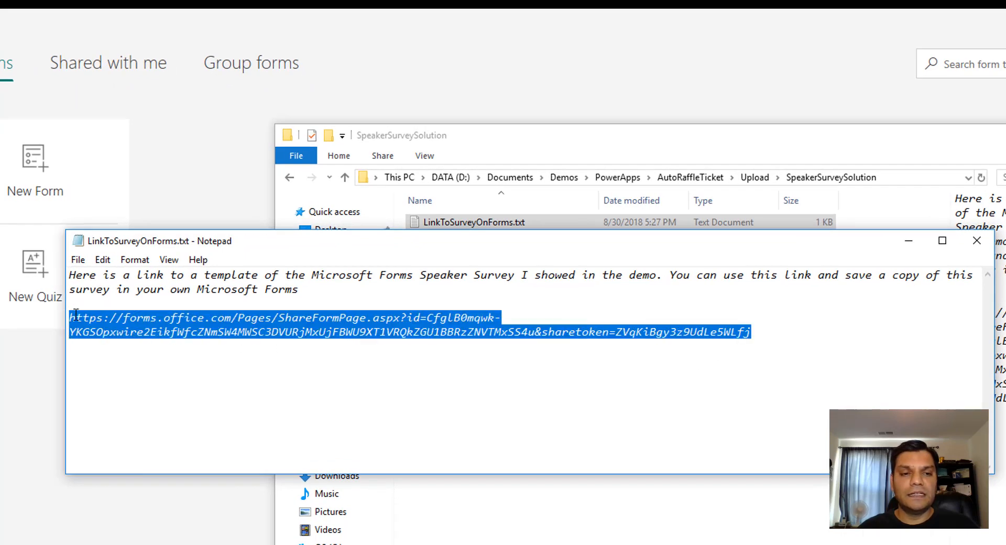
right_click(76, 315)
click(107, 361)
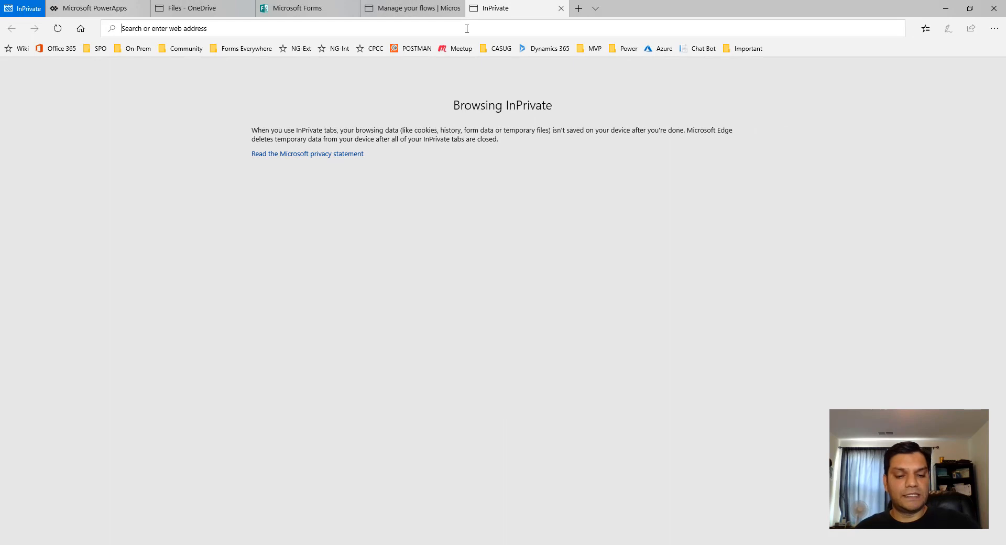
- Open the copied link in a new tab and duplicate the Charlotte SPS 2018 - Session #1 form
key(ctrl+v)
key(Return)
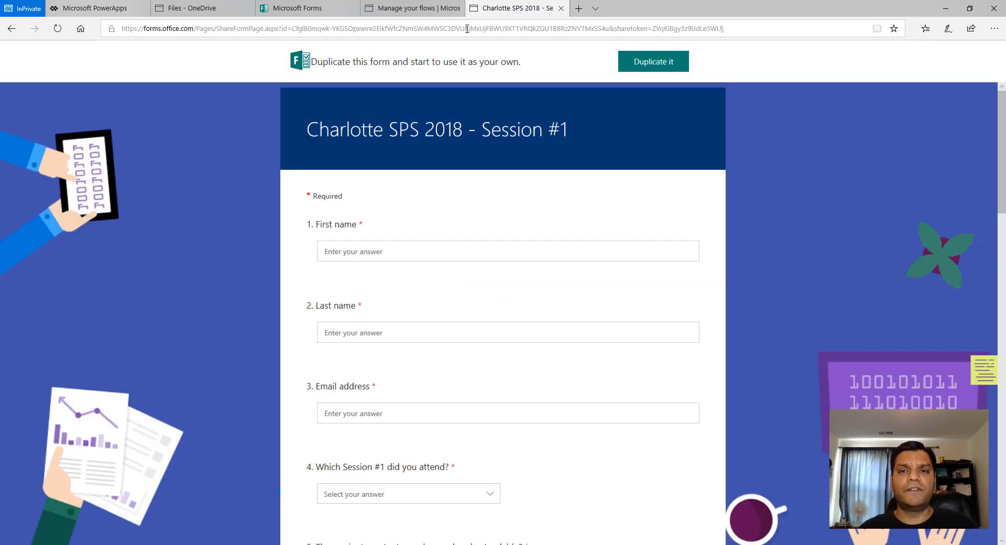
click(654, 63)
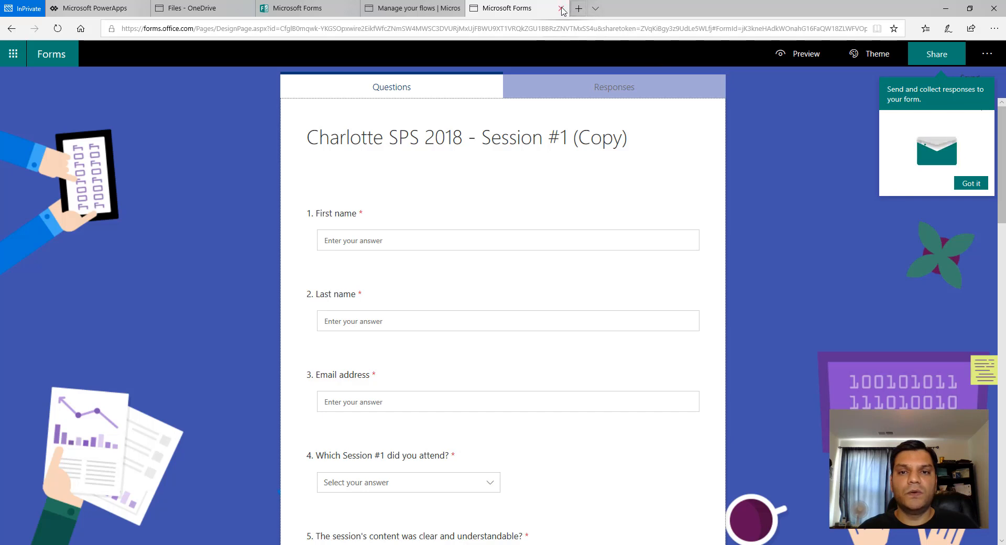
- Remove "(Copy)" from the duplicated form's title, making it Charlotte SPS 2018 - Session #1
click(611, 146)
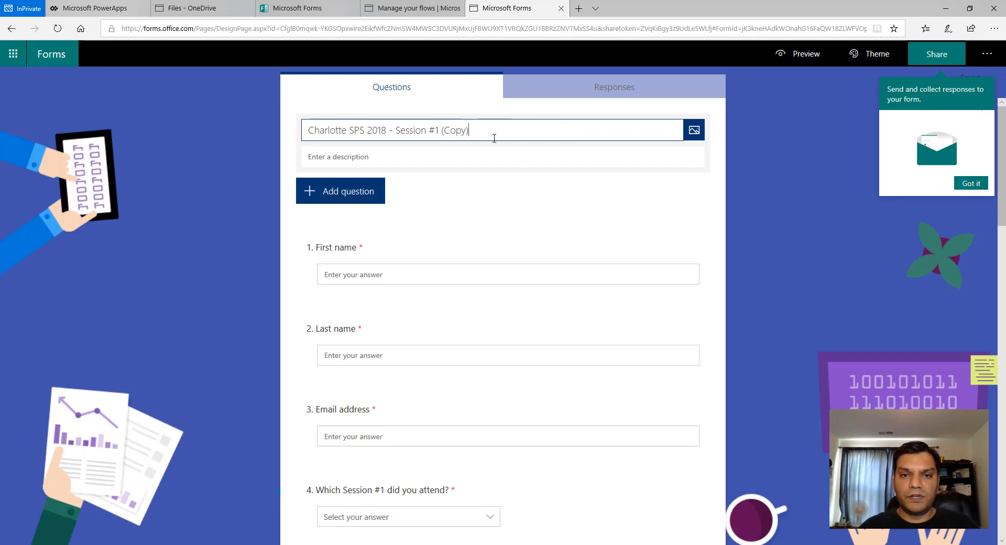
key(BackSpace)
key(BackSpace)
key(BackSpace)
key(BackSpace)
key(BackSpace)
key(BackSpace)
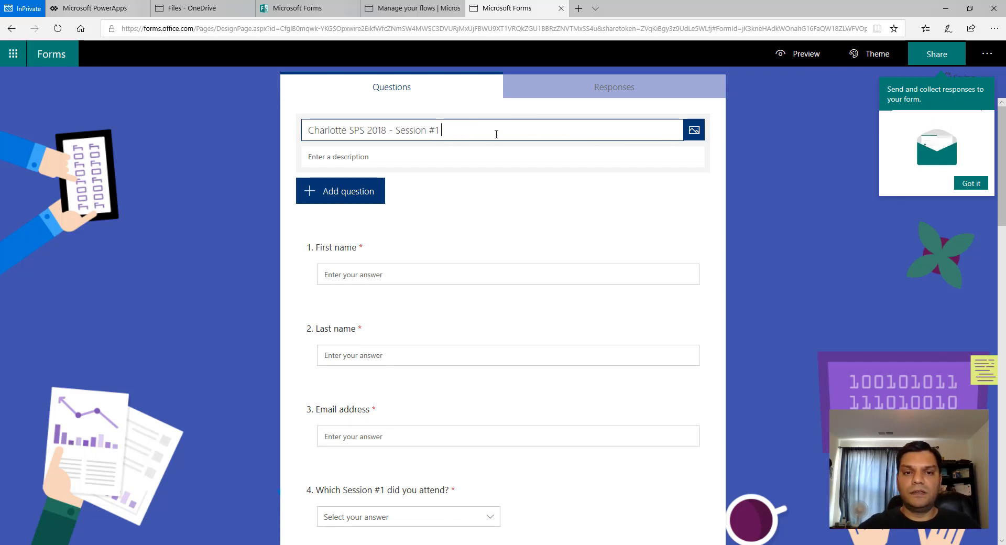
click(795, 218)
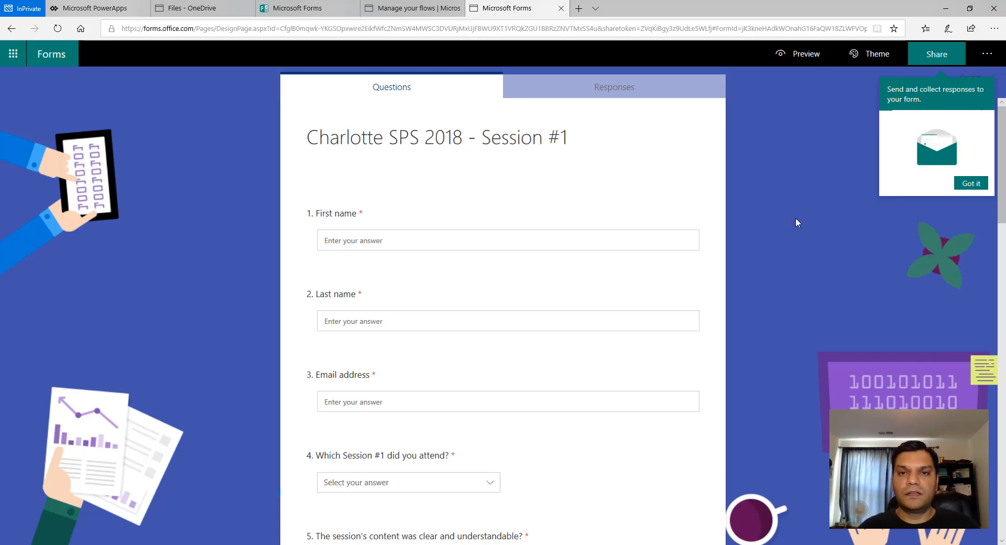
- Close the duplicate's tab, refresh My forms, and open the Charlotte SPS 2018 - Session #1 form
click(561, 9)
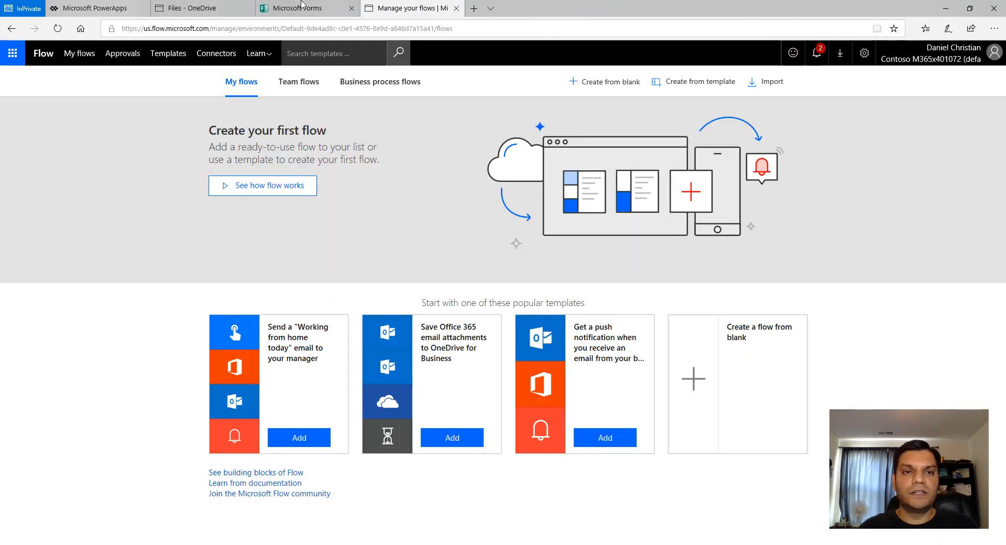
click(294, 8)
click(62, 30)
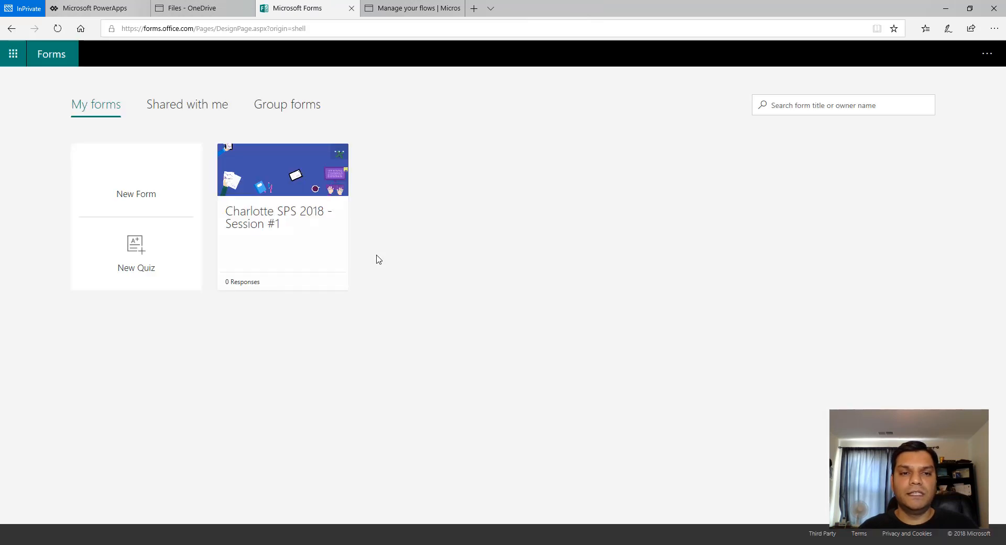
click(314, 239)
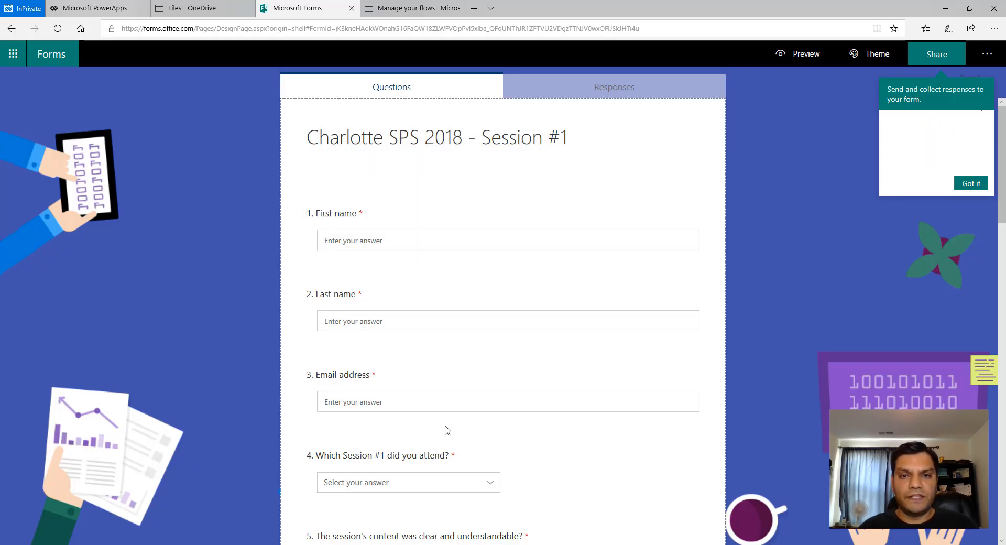
- Close the Forms tab and return to the Manage your flows page
click(351, 7)
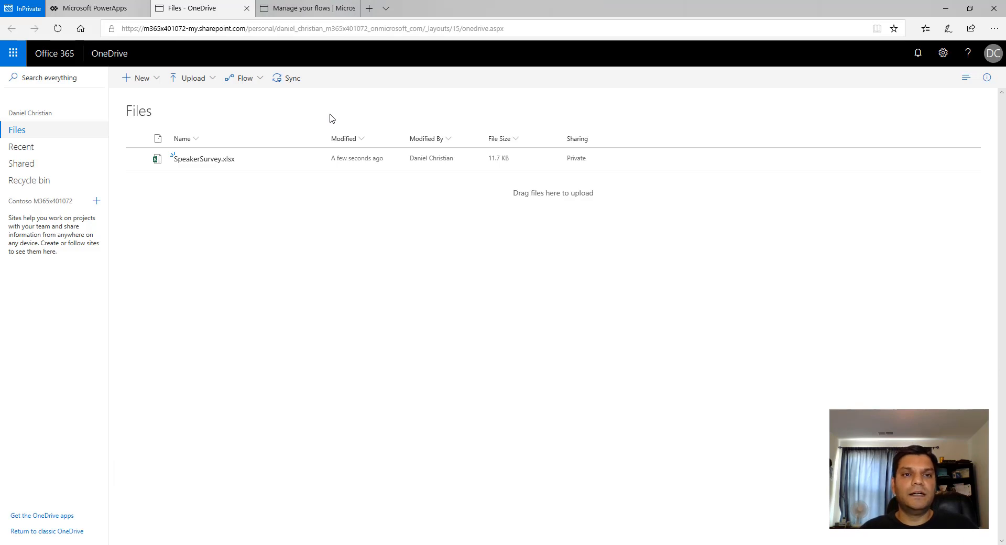
click(310, 4)
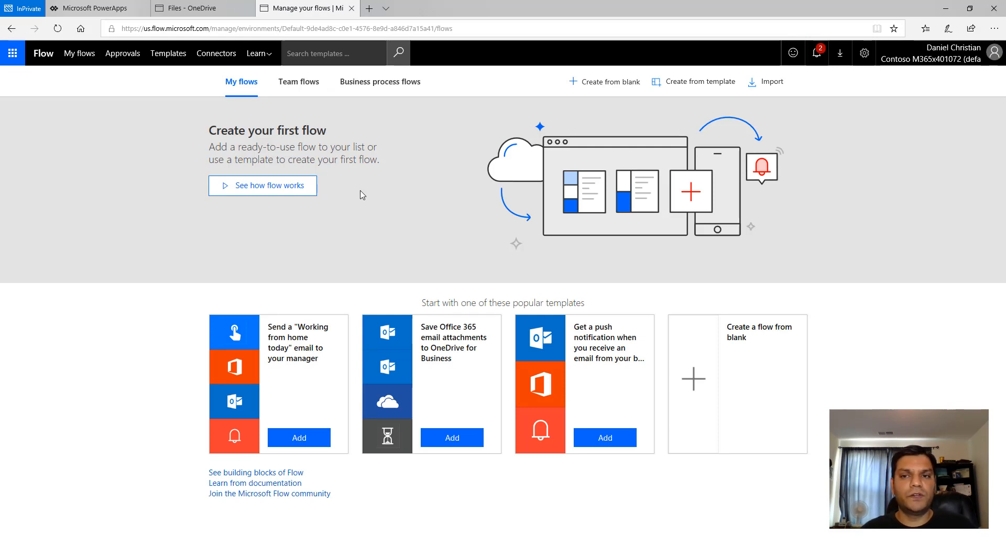
- Start a flow package import and upload the RecordSurveyResponsesInExcel.zip package file
click(772, 83)
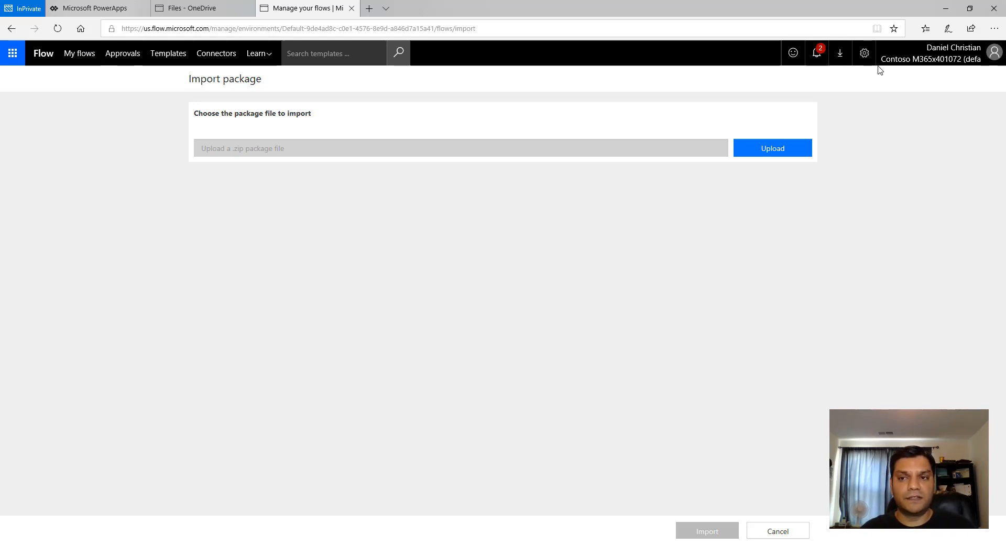
click(783, 151)
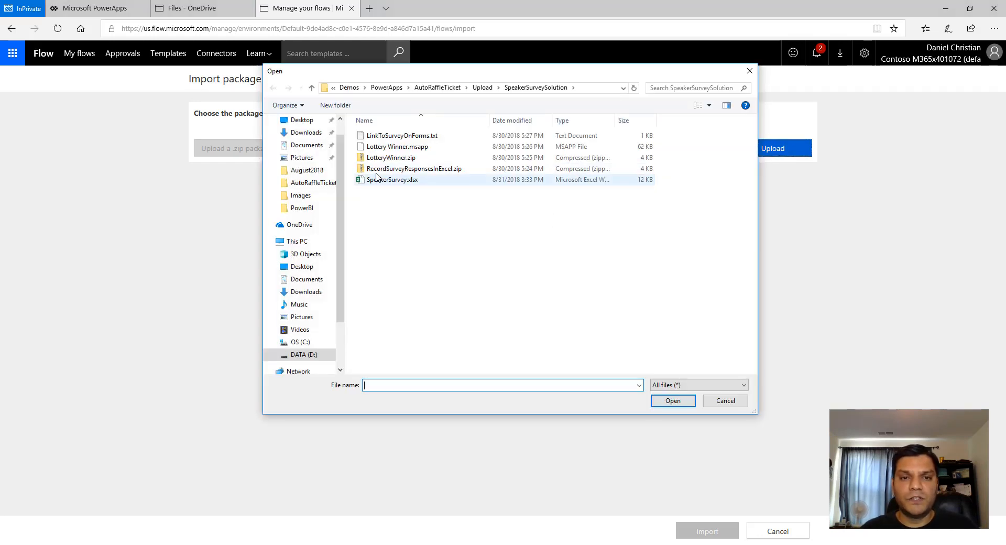
click(411, 170)
click(680, 402)
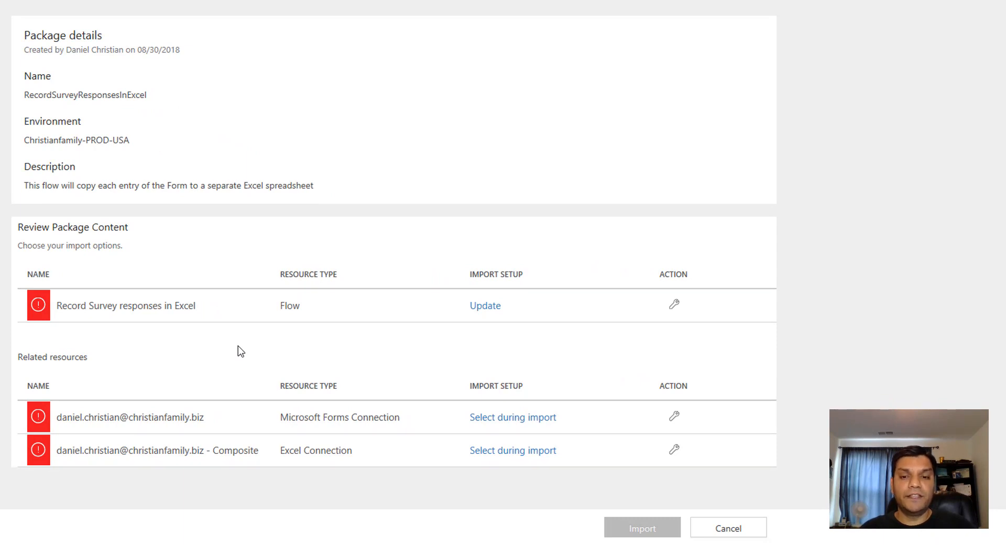
- Set the Record Survey responses in Excel flow's import setup to Create as new and save it
click(674, 304)
click(813, 39)
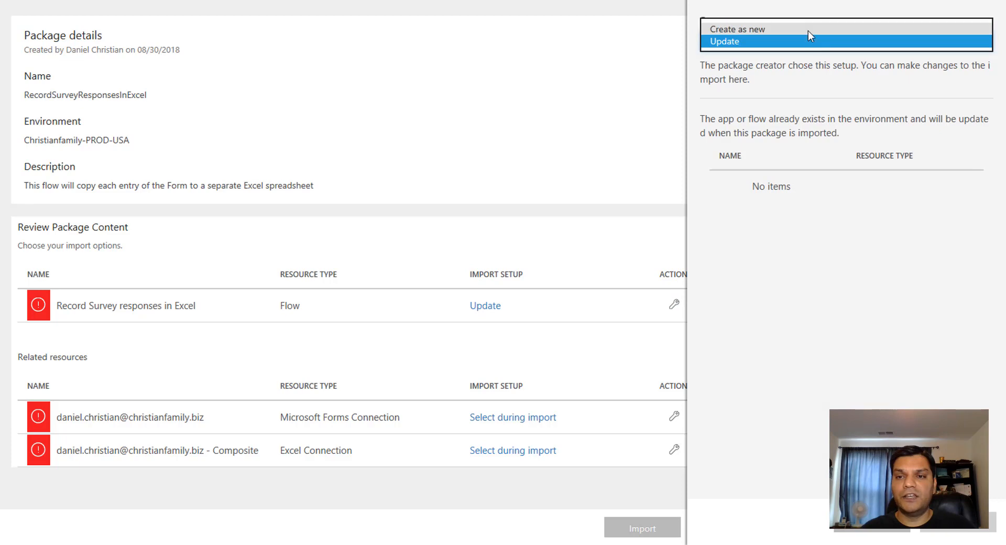
click(808, 31)
click(808, 334)
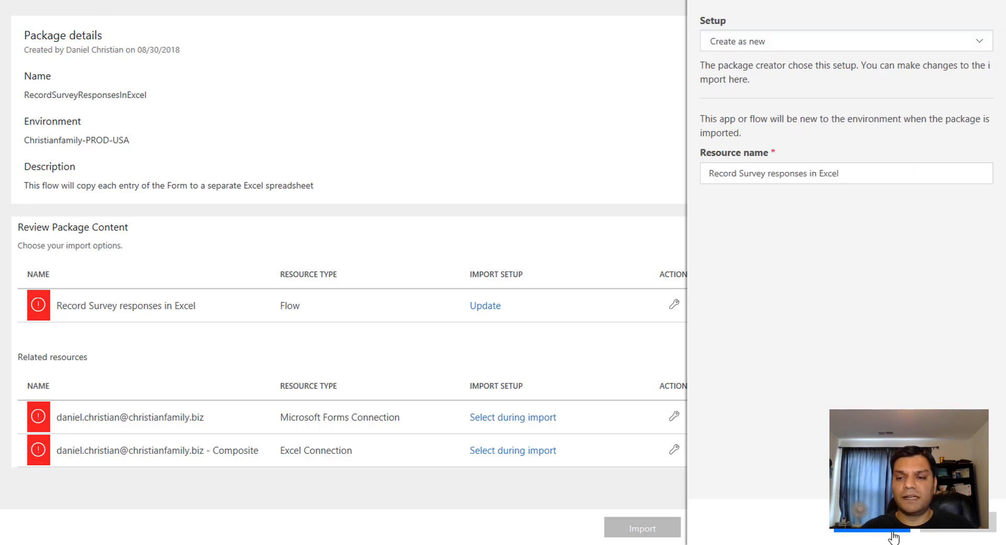
click(872, 530)
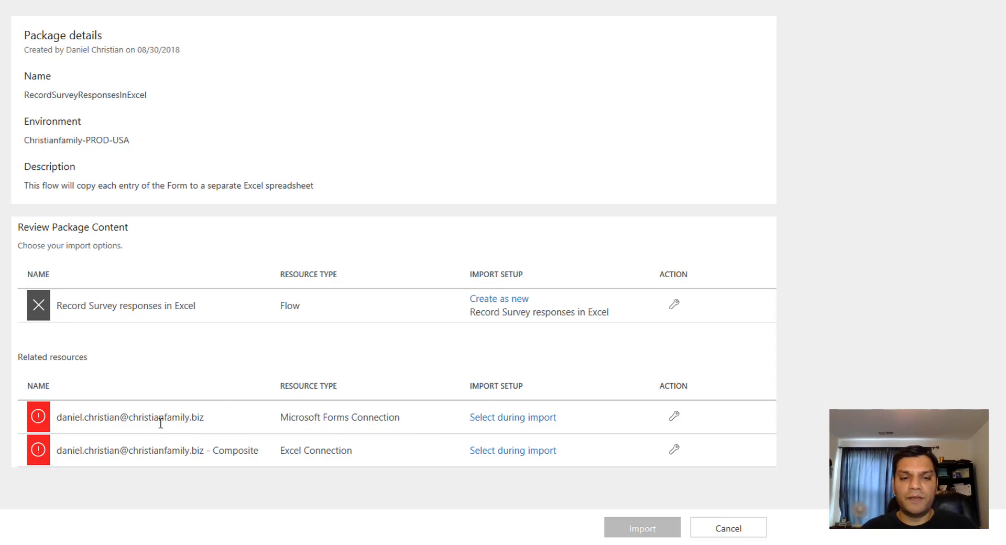
- From the Microsoft Forms connection's import setup, create a new Microsoft Forms connection in a new tab
click(675, 418)
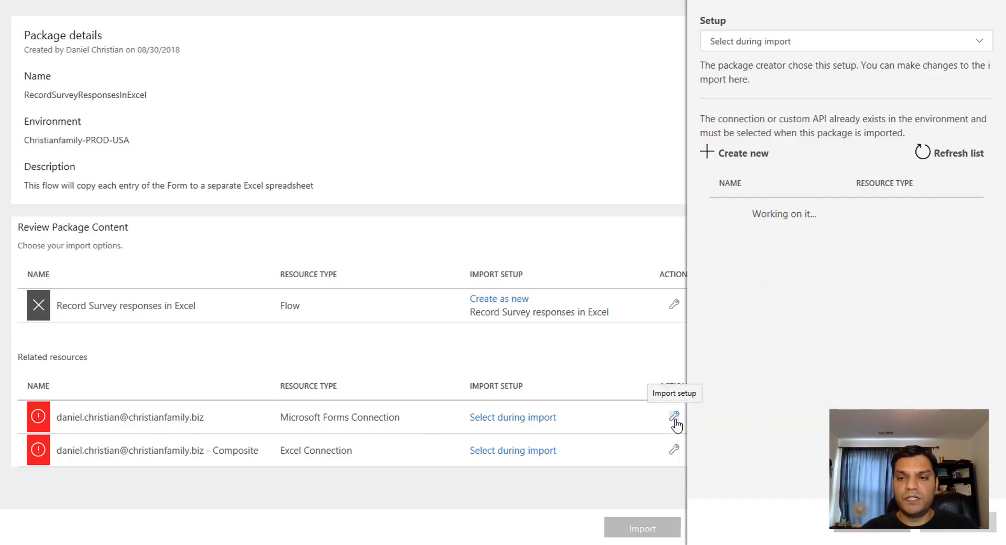
click(806, 39)
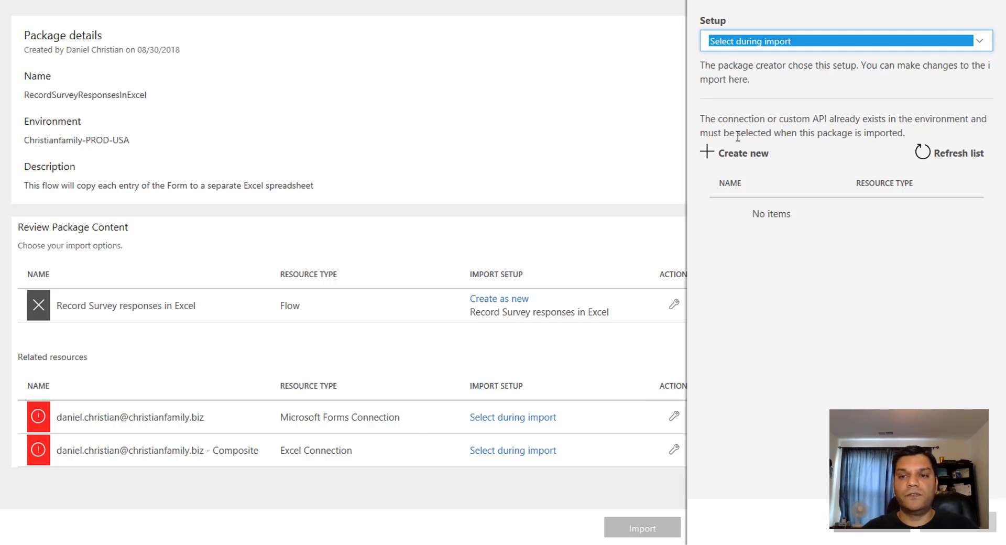
click(739, 157)
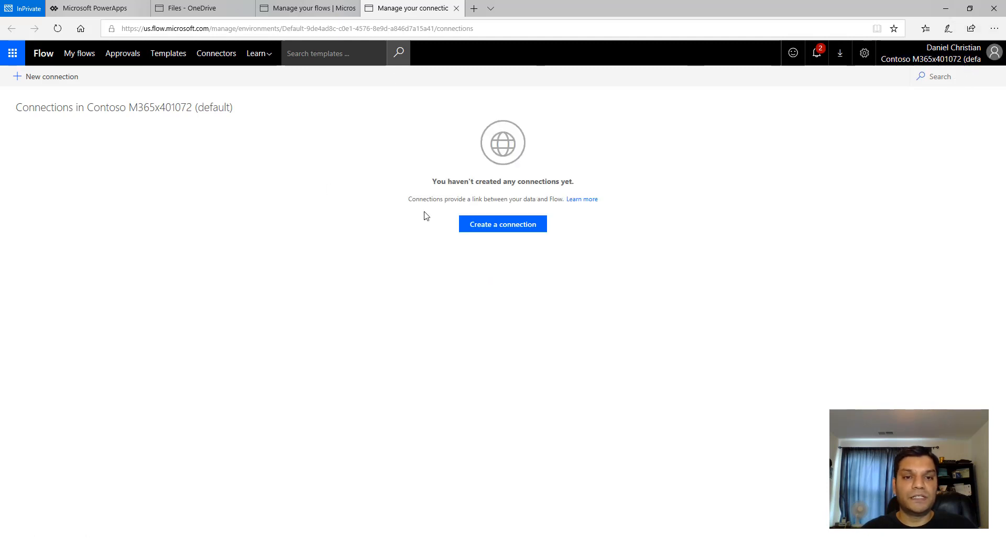
click(45, 76)
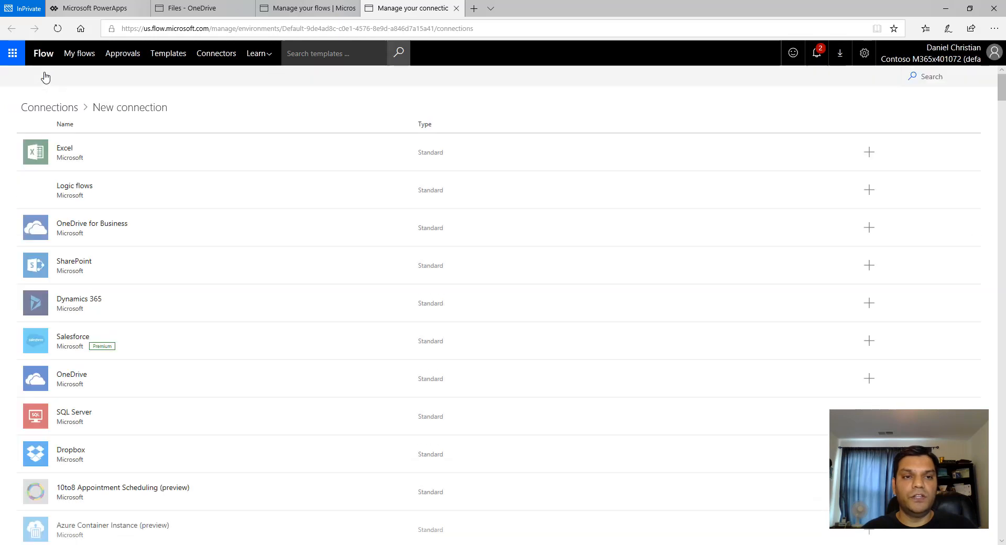
click(942, 78)
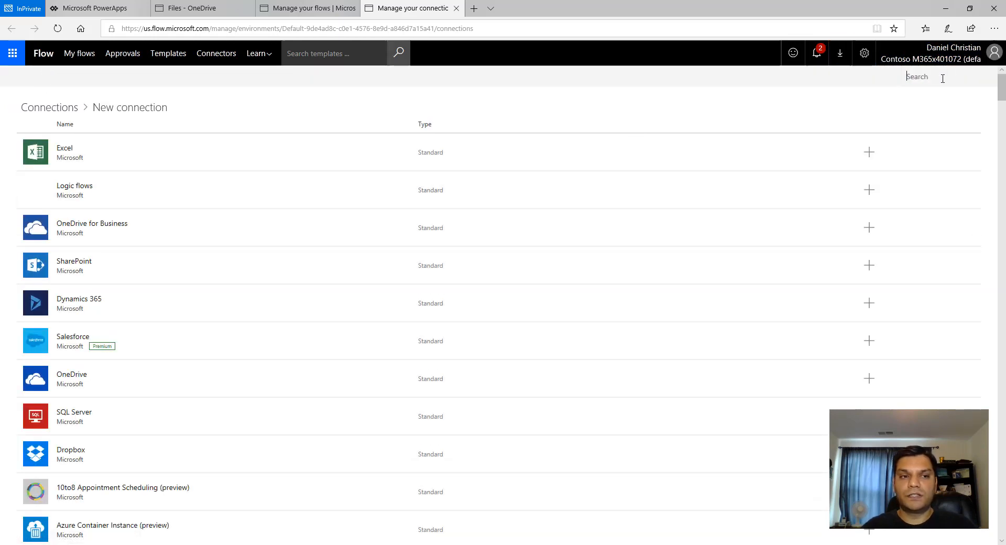
text(F)
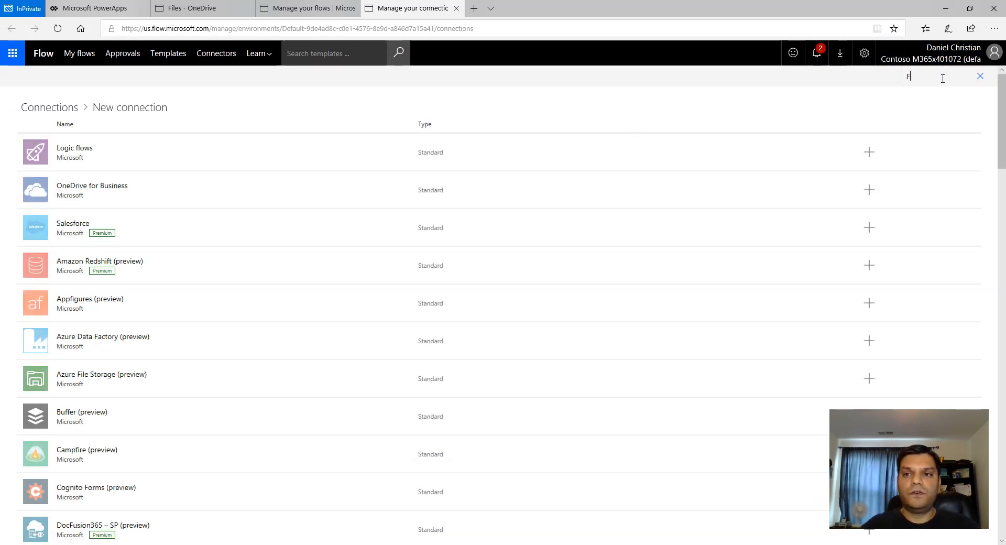
text(or)
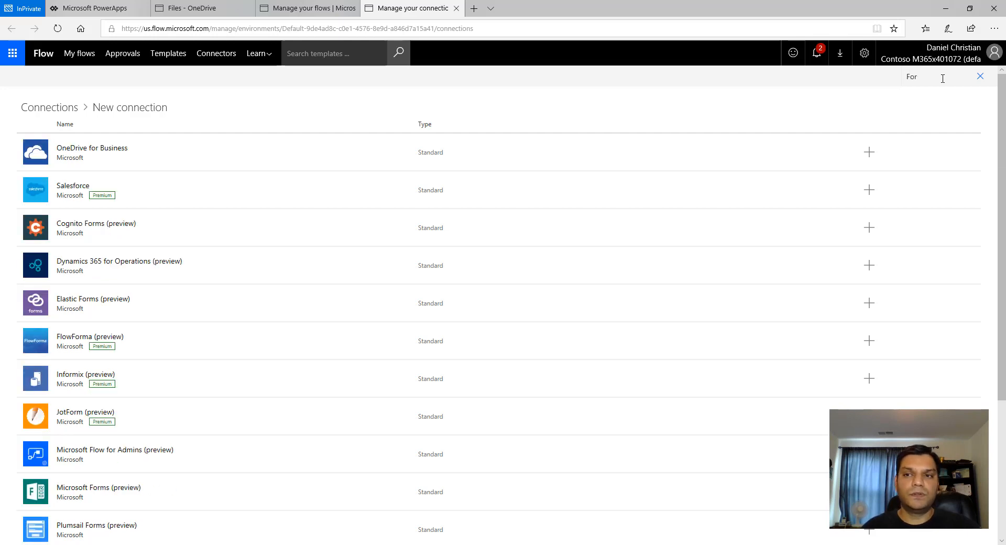
text(m)
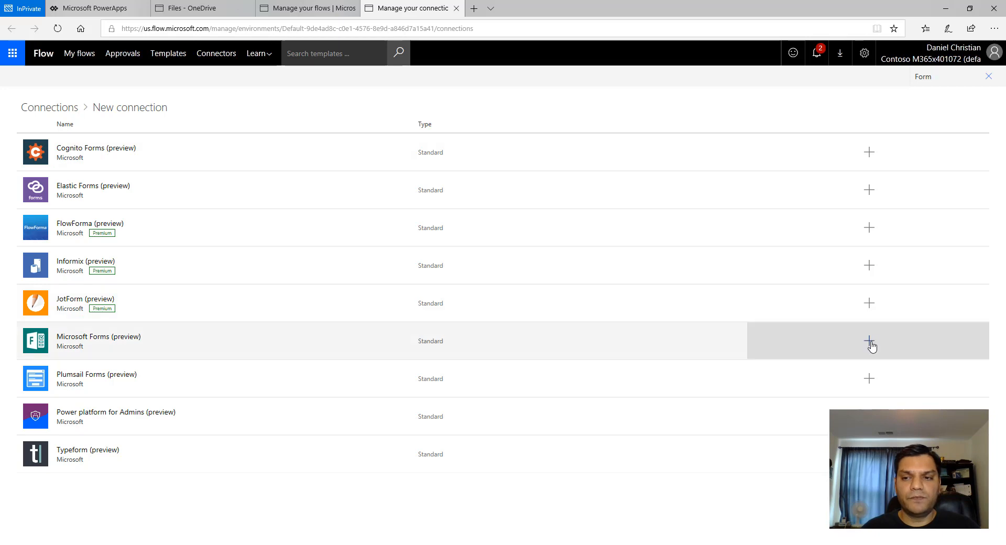
click(869, 341)
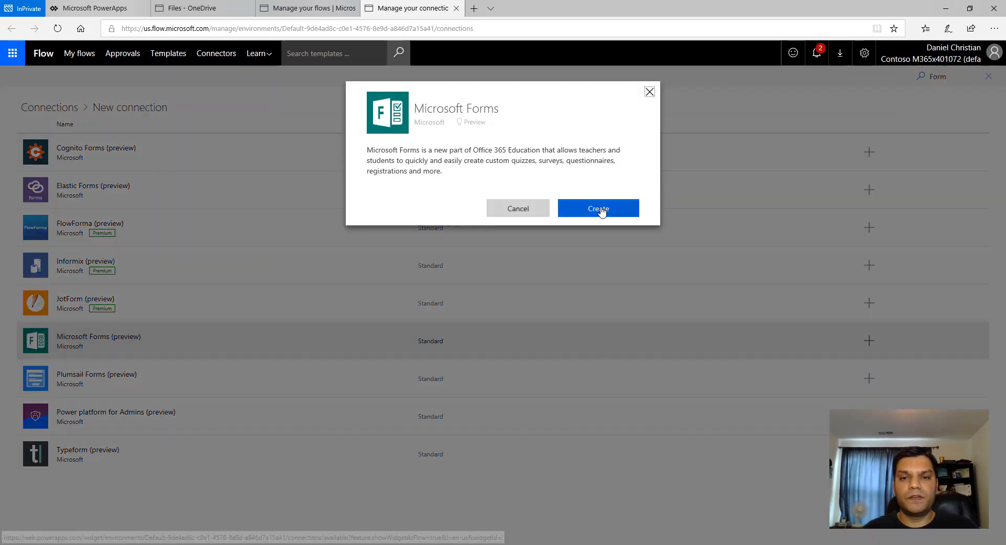
click(601, 209)
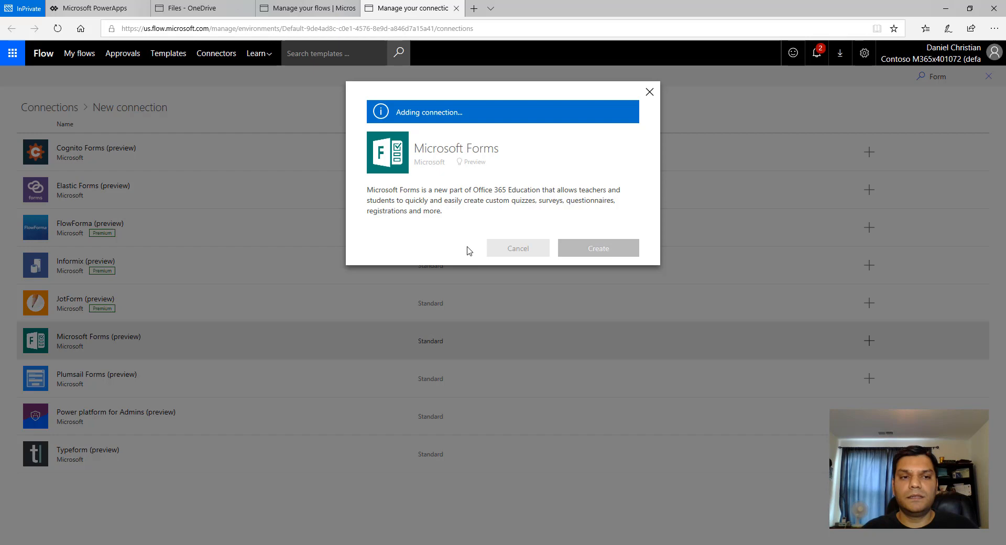
- Fix the new Microsoft Forms connection by signing in with the existing work account
click(650, 94)
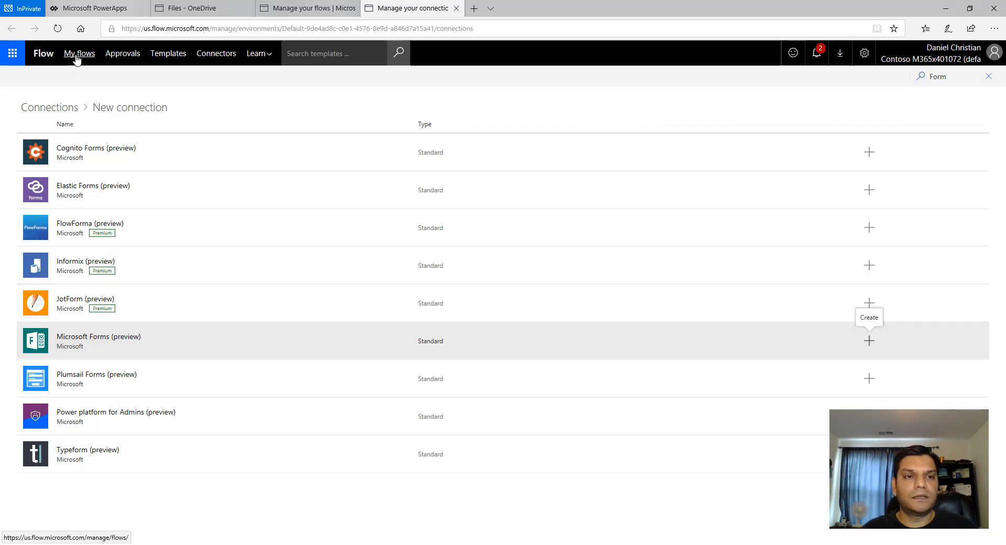
click(67, 108)
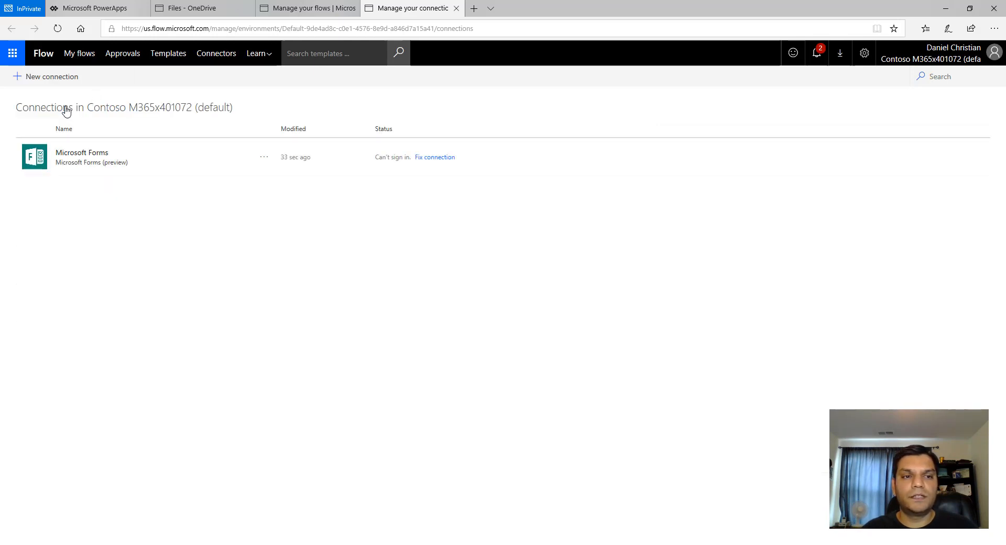
click(439, 158)
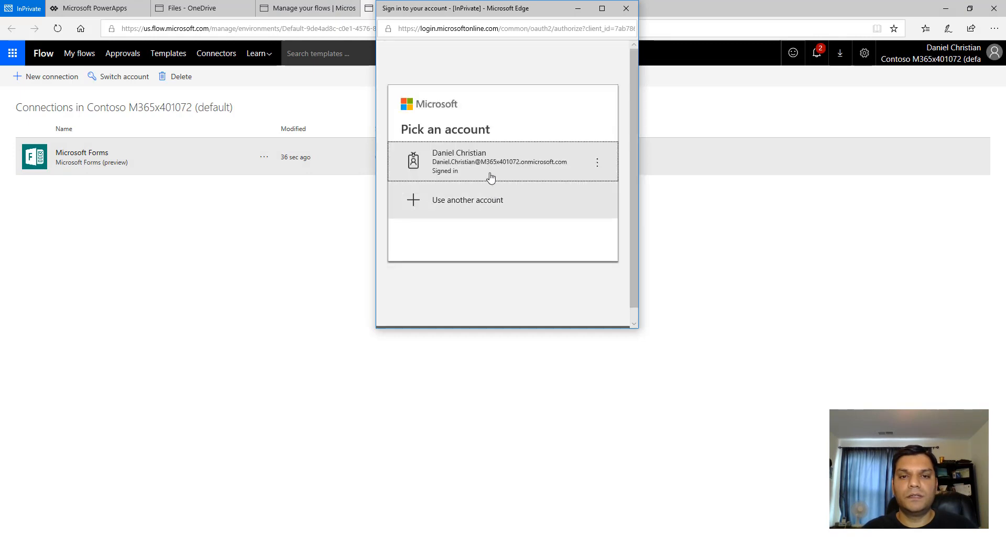
click(490, 175)
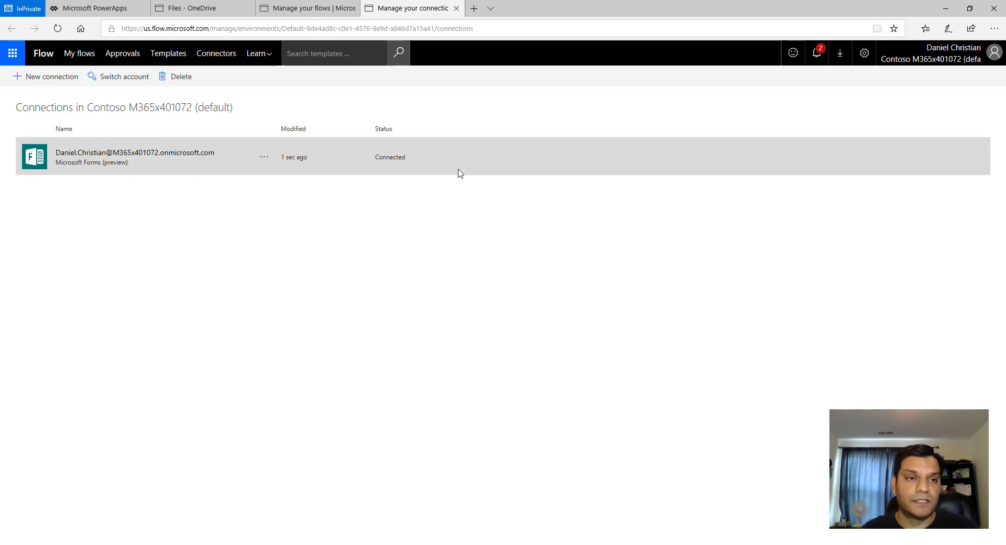
- Back on the import page, select the Microsoft Forms connection for the Forms connection resource and save
click(456, 8)
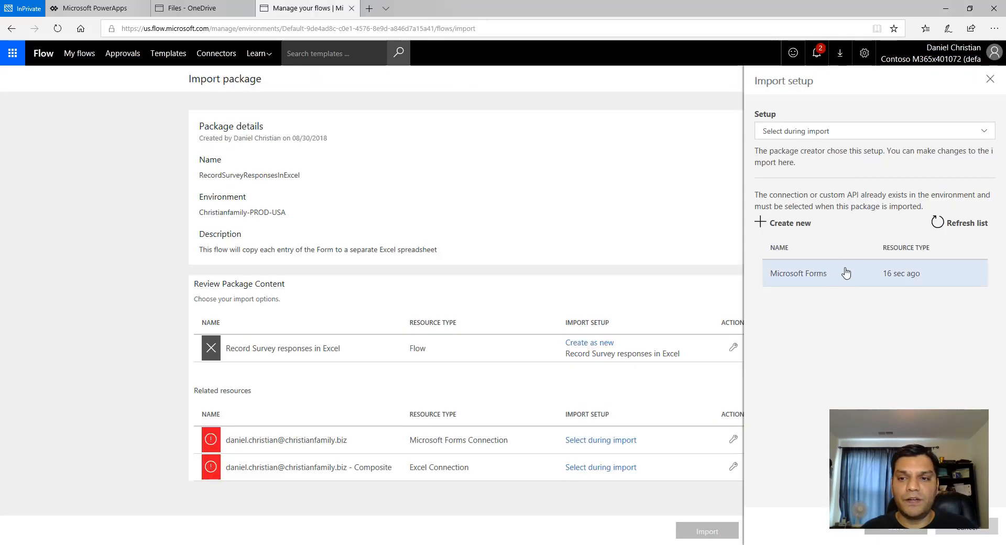
click(824, 276)
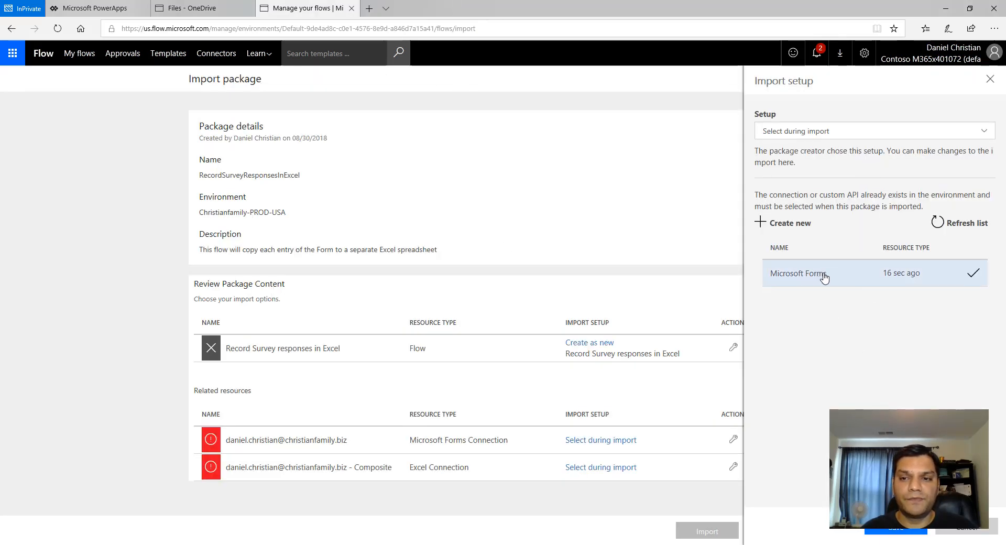
click(887, 532)
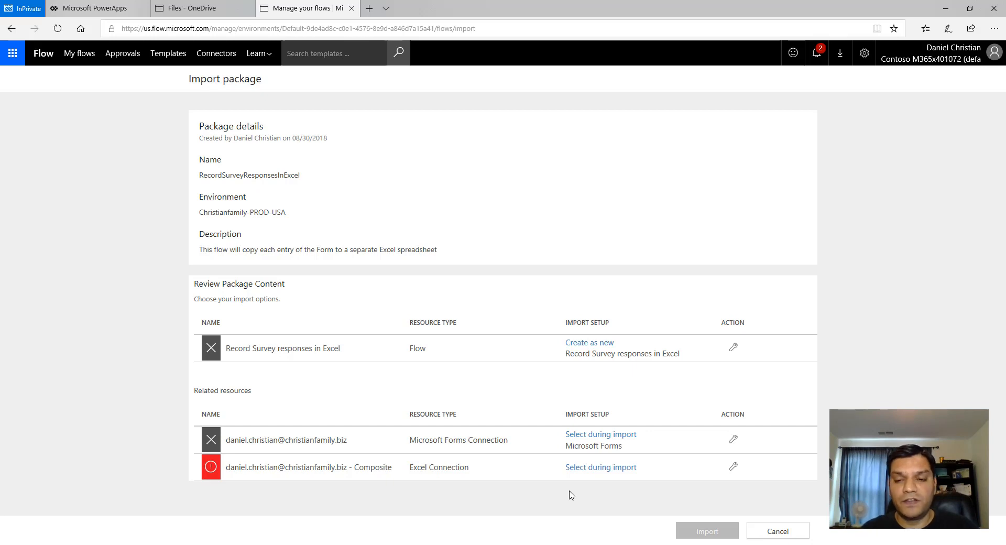
- From the Excel connection's import setup, create a OneDrive for Business connection, signing in with the existing account
click(734, 467)
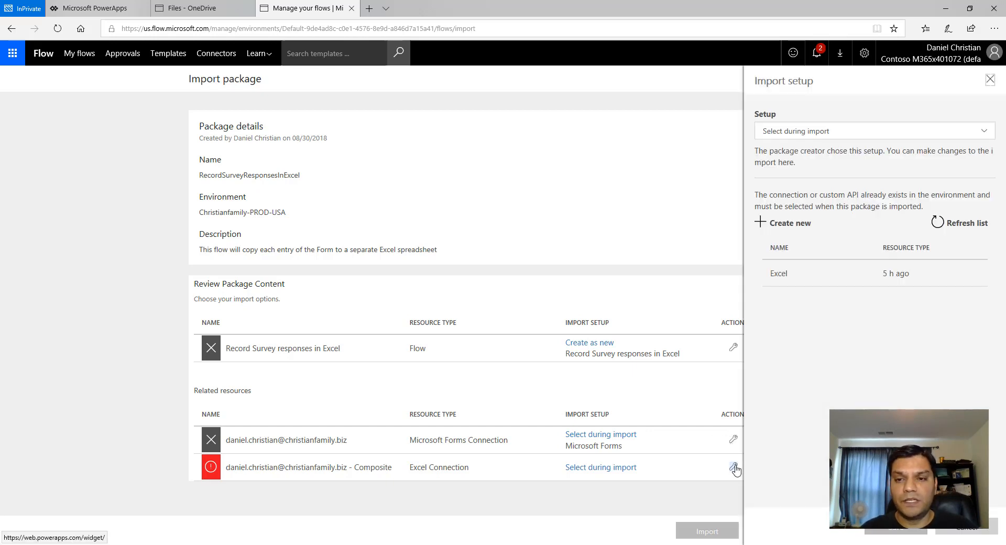
click(836, 268)
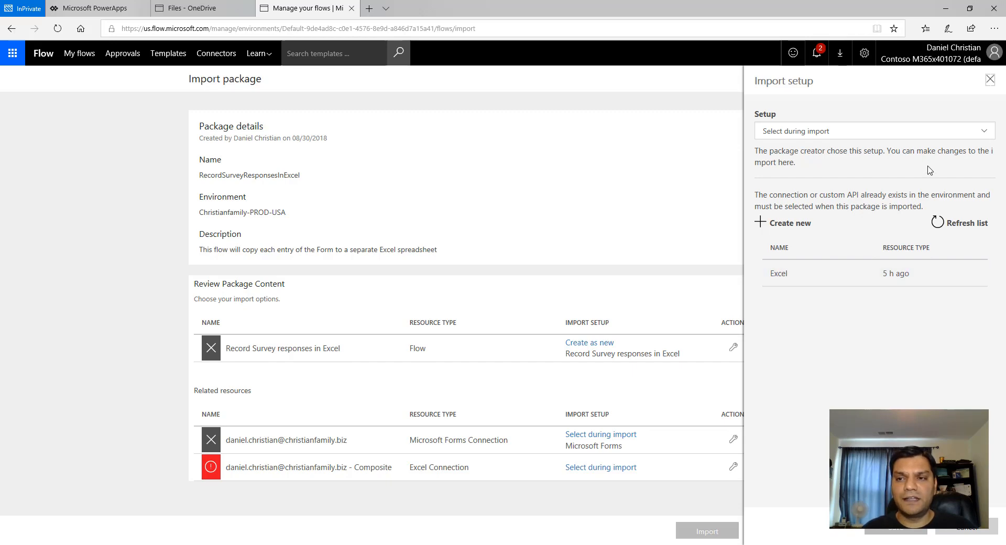
click(808, 228)
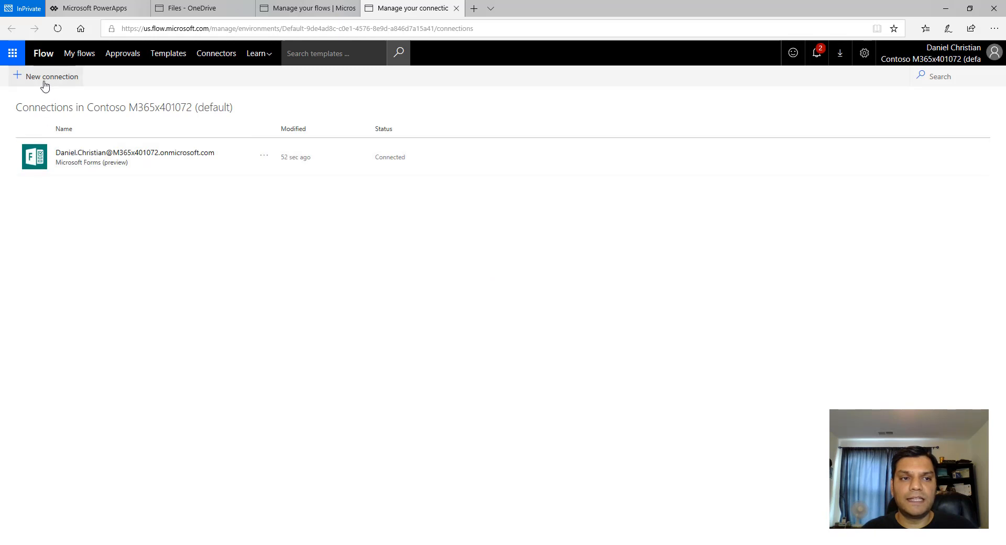
click(45, 79)
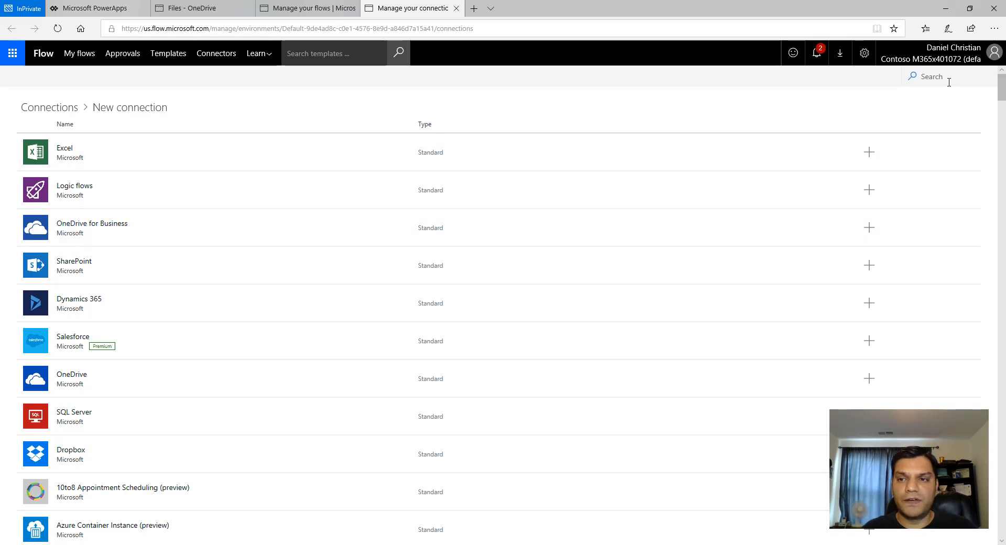
click(872, 233)
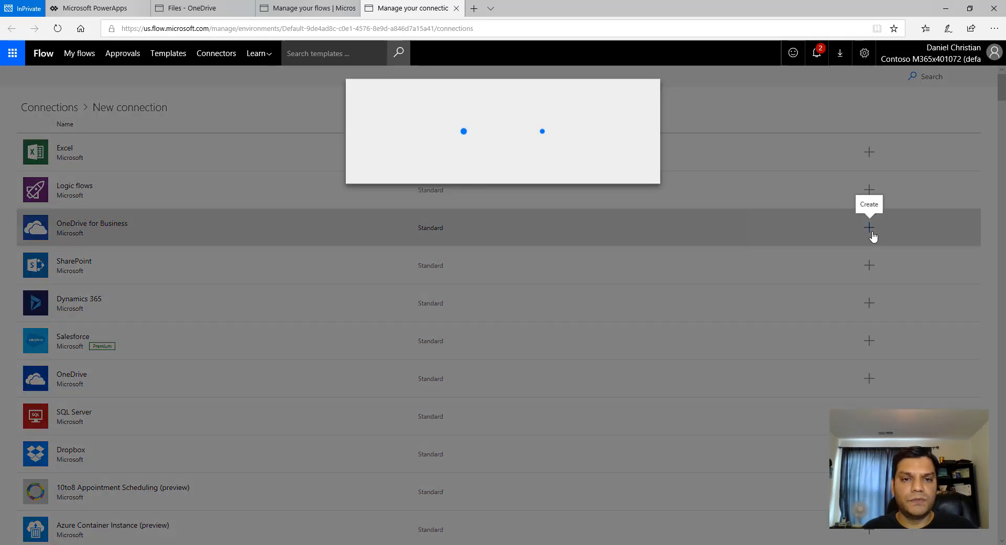
click(585, 226)
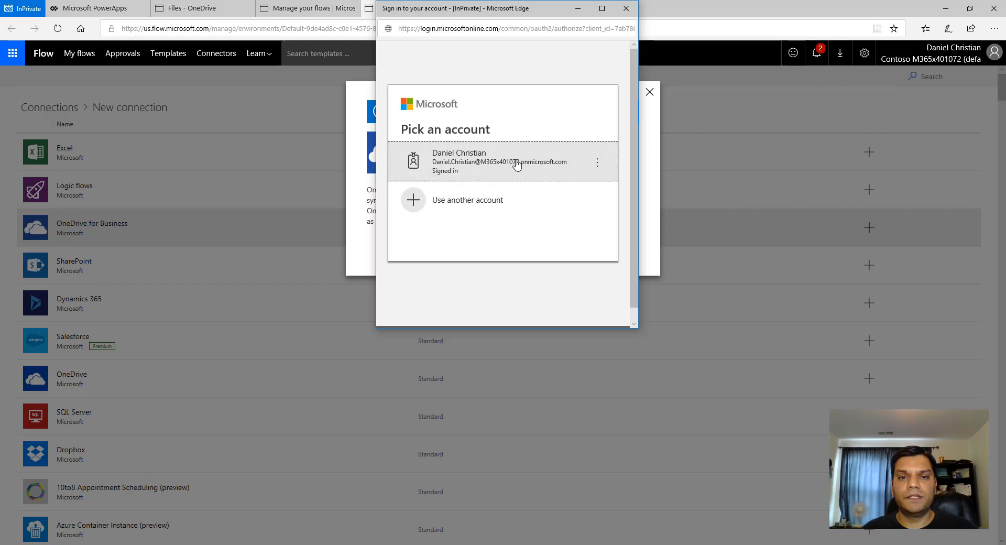
click(517, 164)
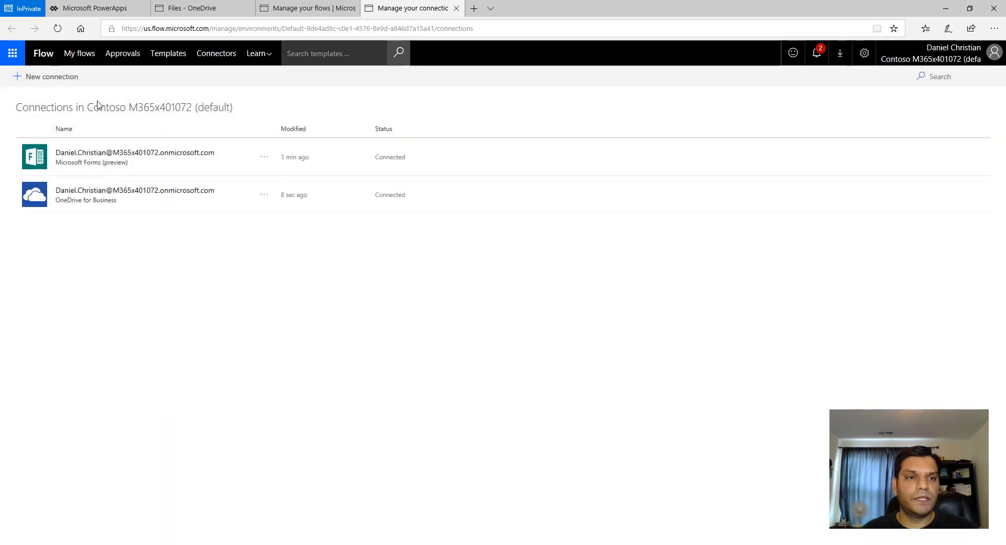
- Select the Excel connection for the Excel connection resource, save, import the package, and open My flows
click(459, 8)
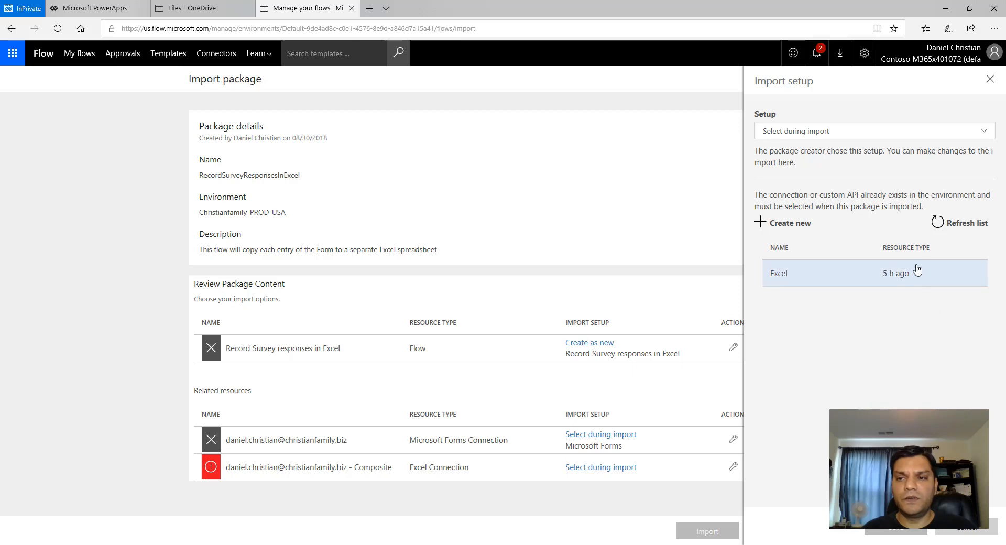
click(822, 282)
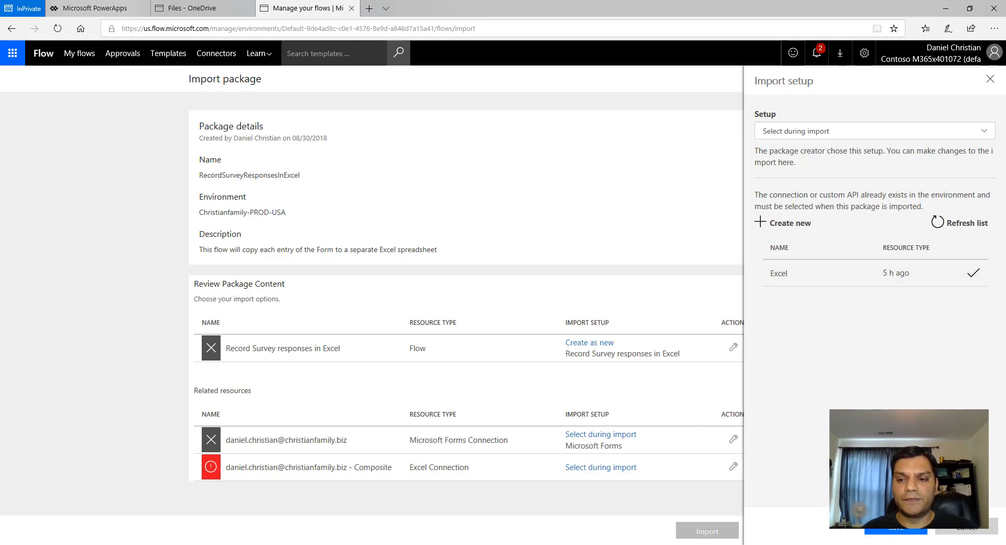
click(895, 535)
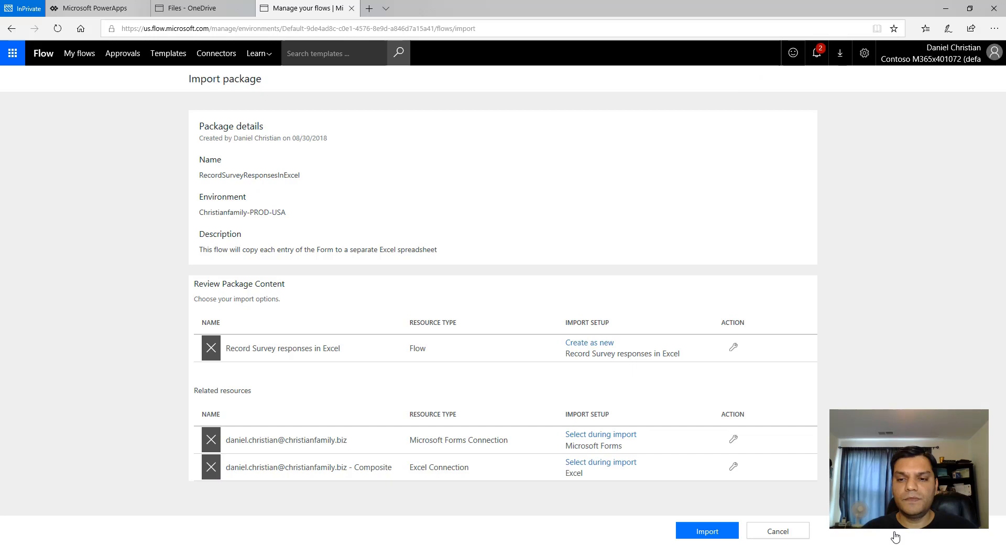
click(721, 537)
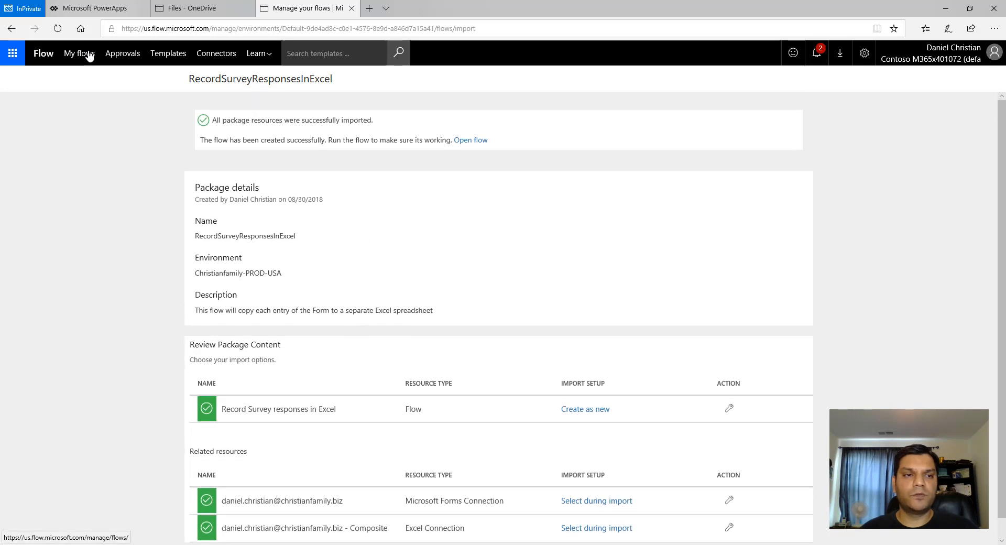
click(89, 55)
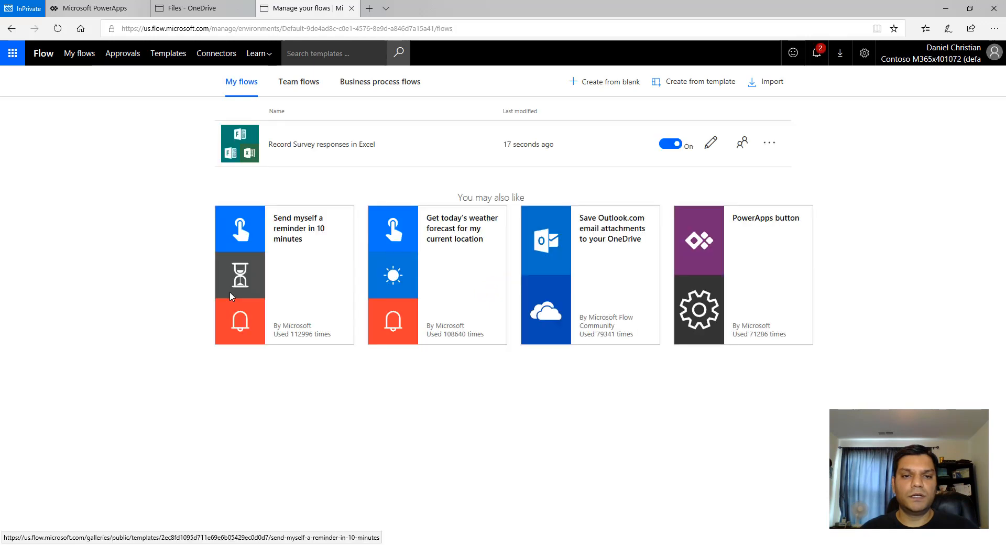
- Open the Record Survey responses in Excel flow for editing and set the trigger's form to Charlotte SPS 2018 - Session #1
click(709, 147)
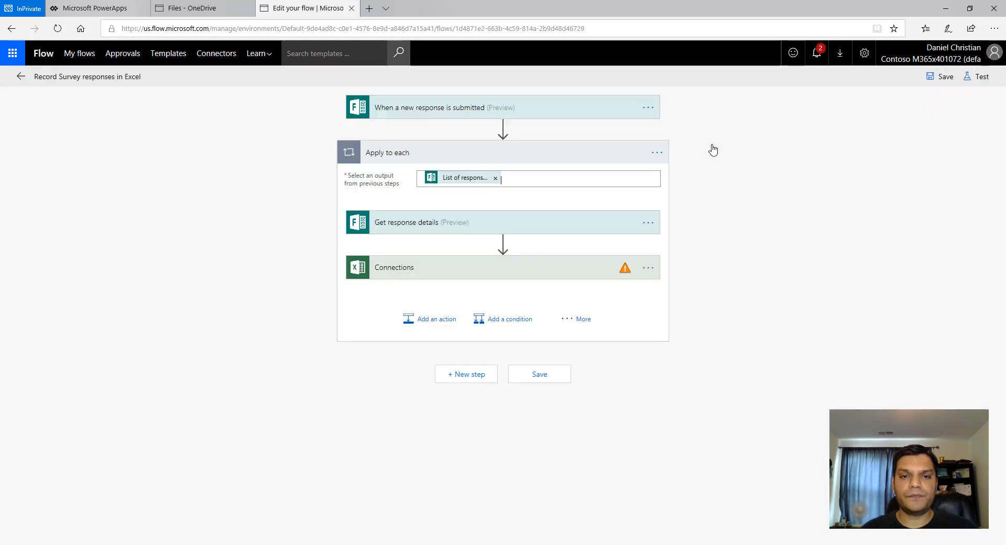
click(565, 118)
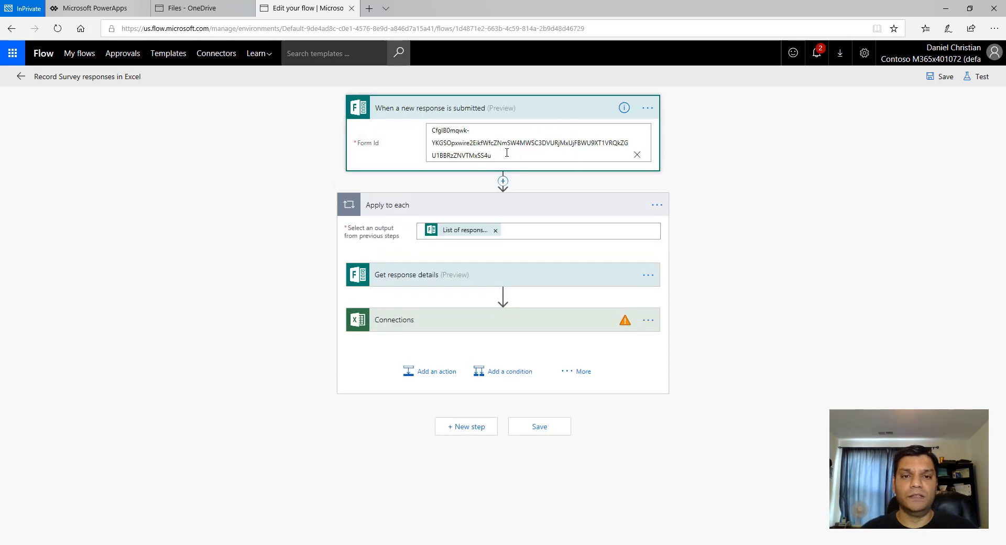
click(636, 155)
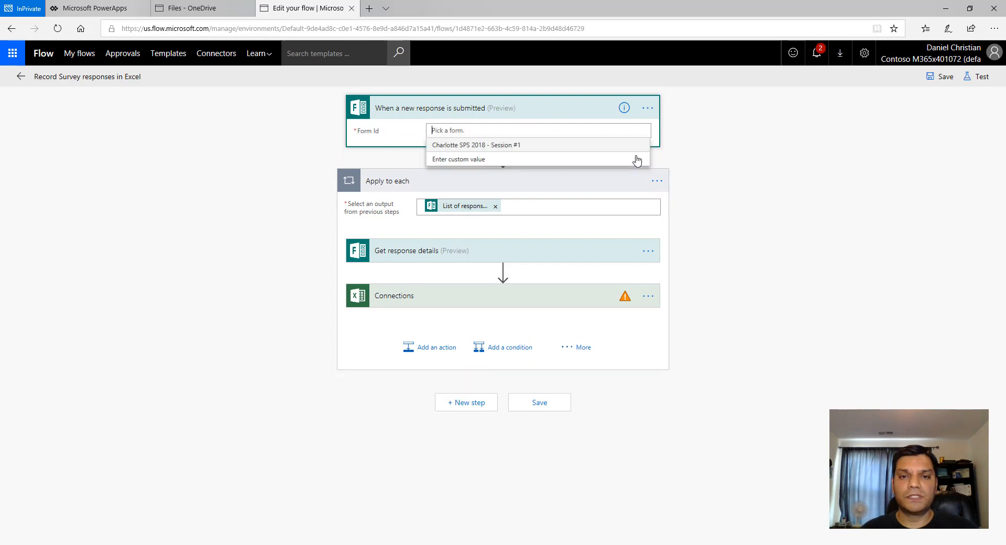
click(474, 147)
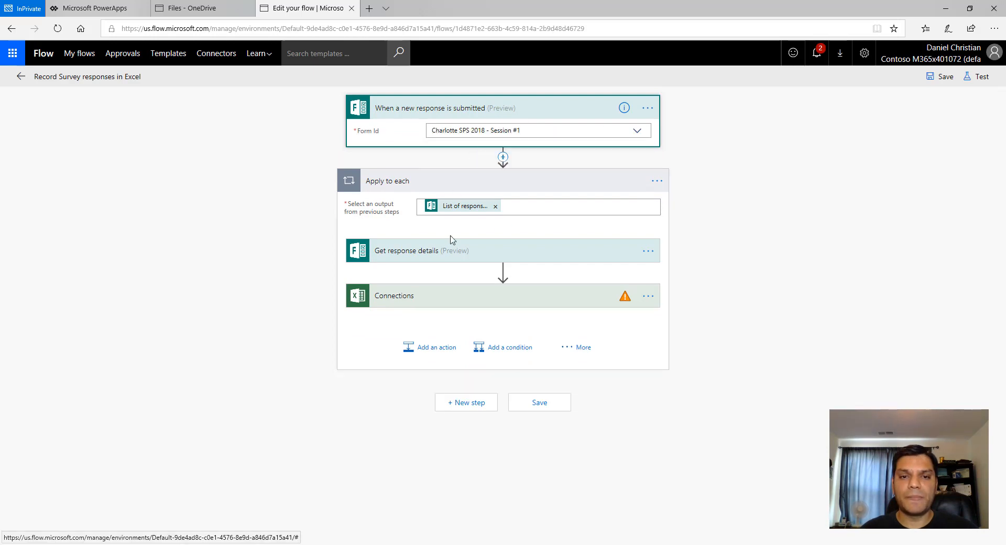
- Set the Get response details action's form to Charlotte SPS 2018 - Session #1
click(453, 260)
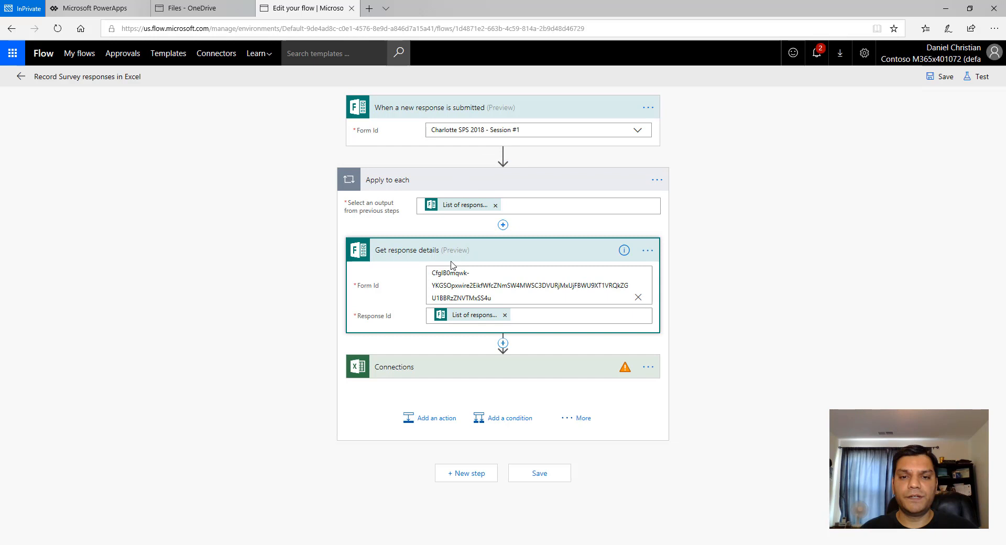
click(636, 299)
click(465, 286)
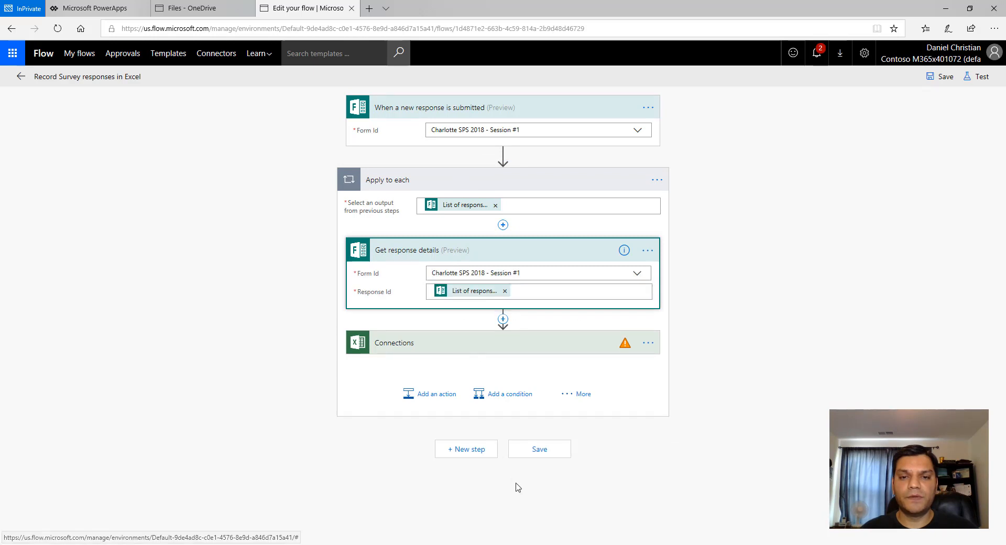
- Replace the invalid Excel action connection with the existing work account connection
click(479, 342)
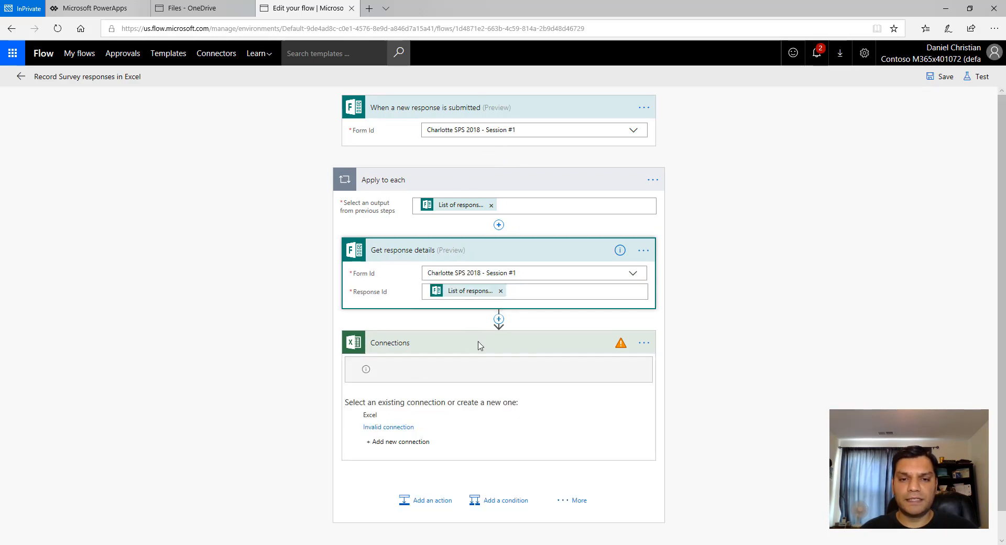
click(375, 421)
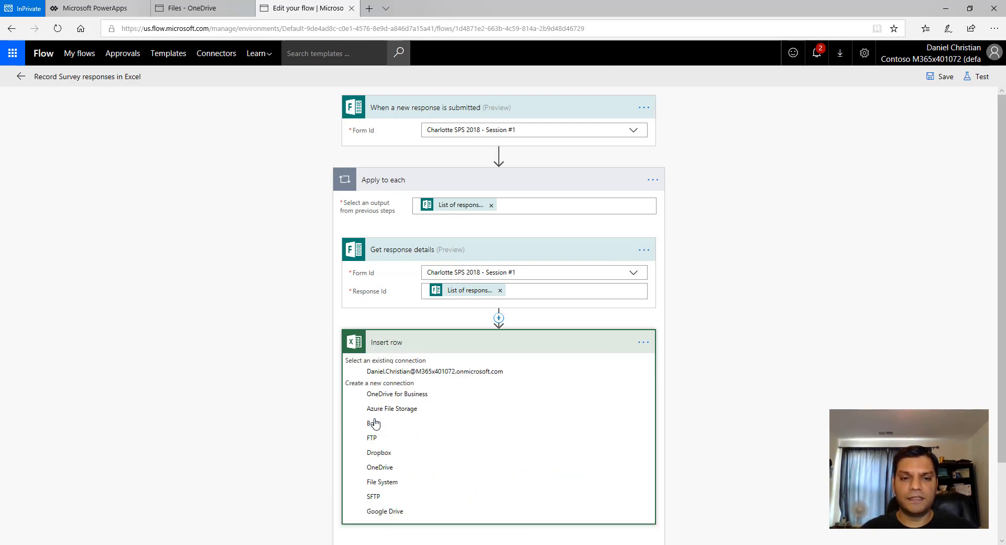
click(396, 373)
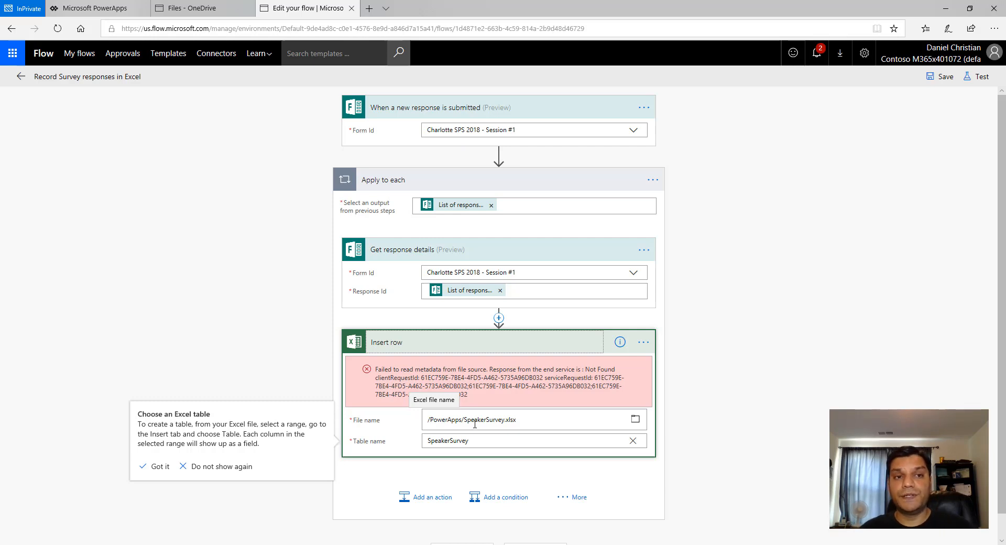
- In the Insert row action, pick SpeakerSurvey.xlsx from the OneDrive root and select the SpeakerSurvey table
click(637, 419)
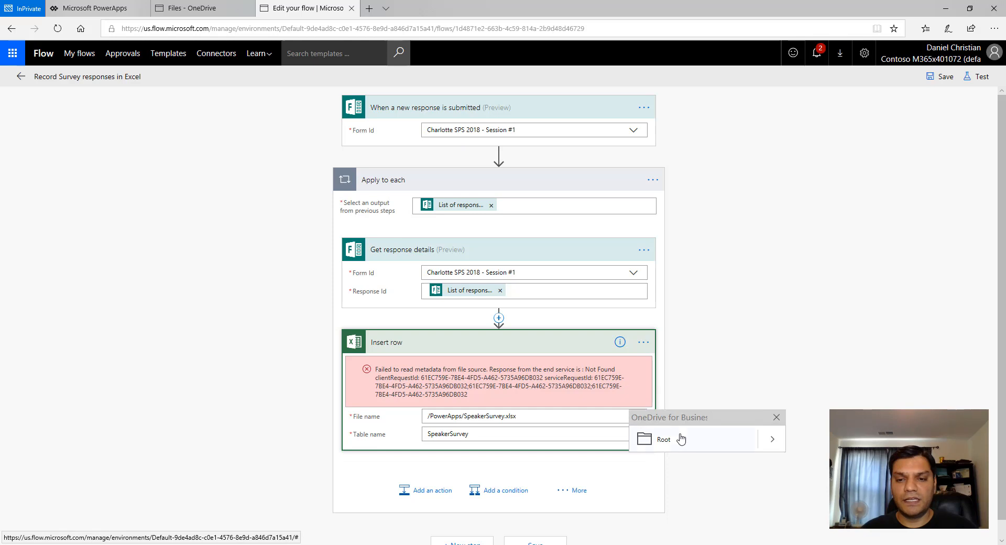
click(771, 440)
click(713, 444)
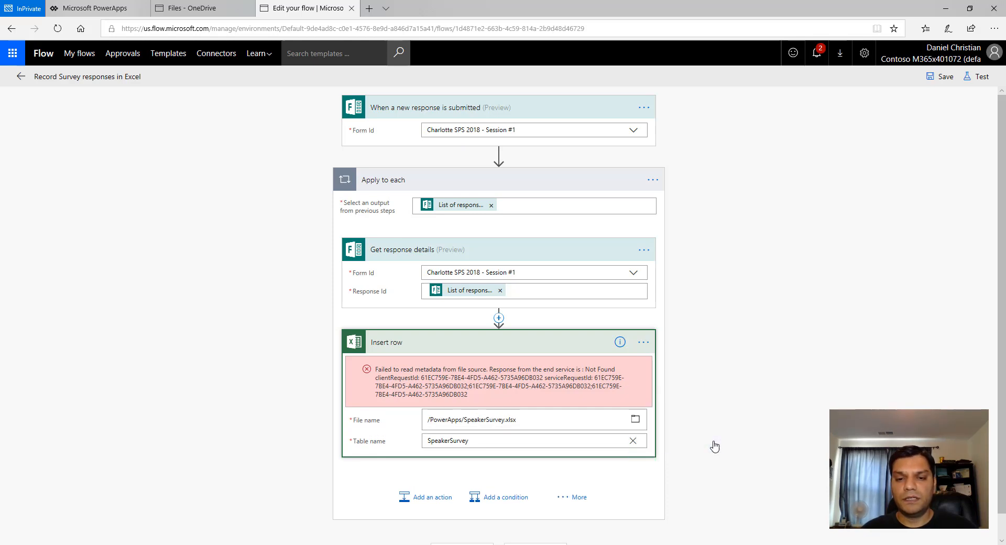
click(634, 442)
click(482, 401)
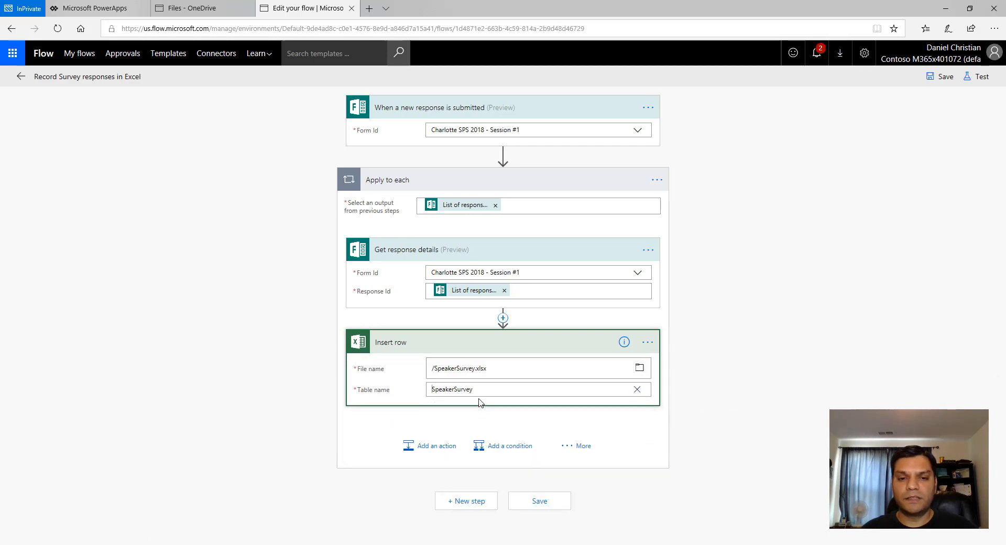
click(782, 463)
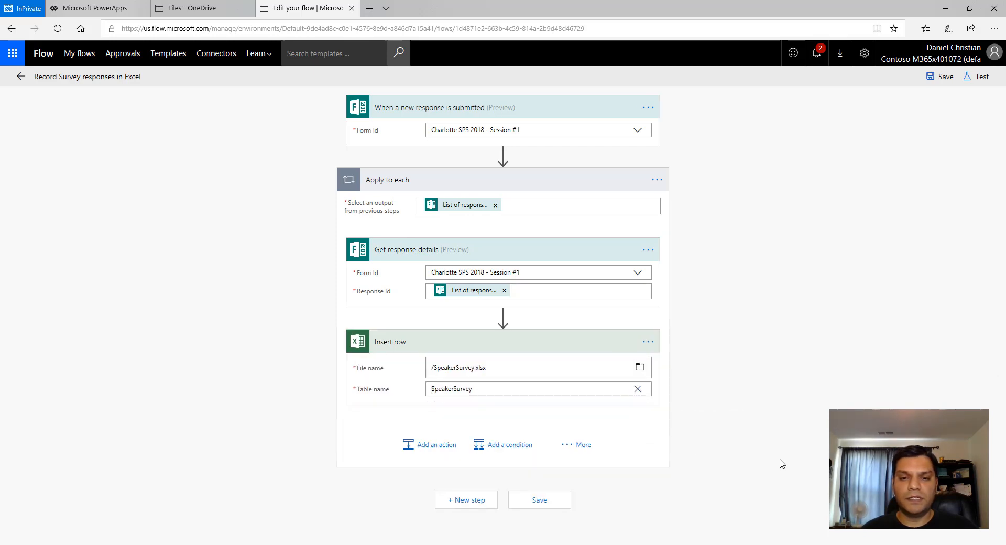
click(637, 388)
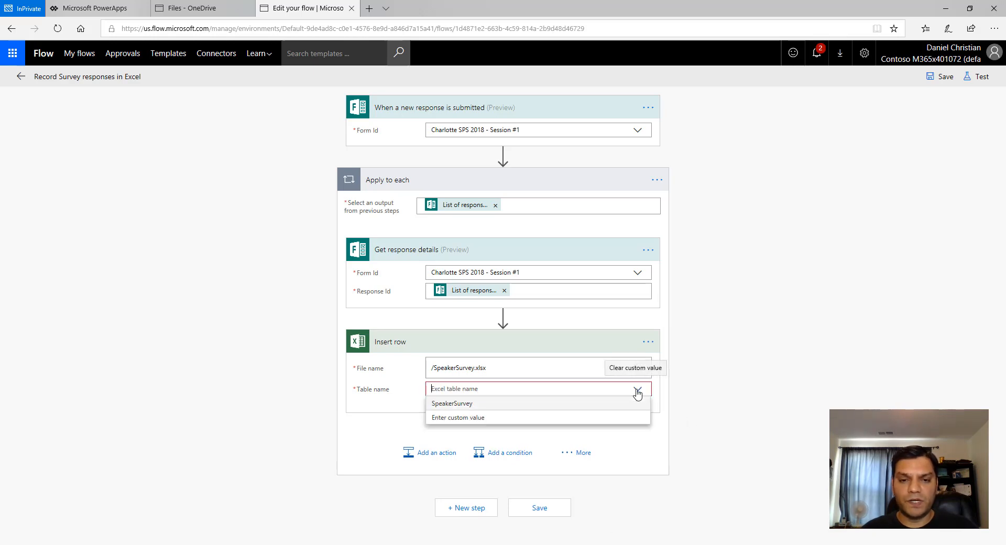
click(505, 404)
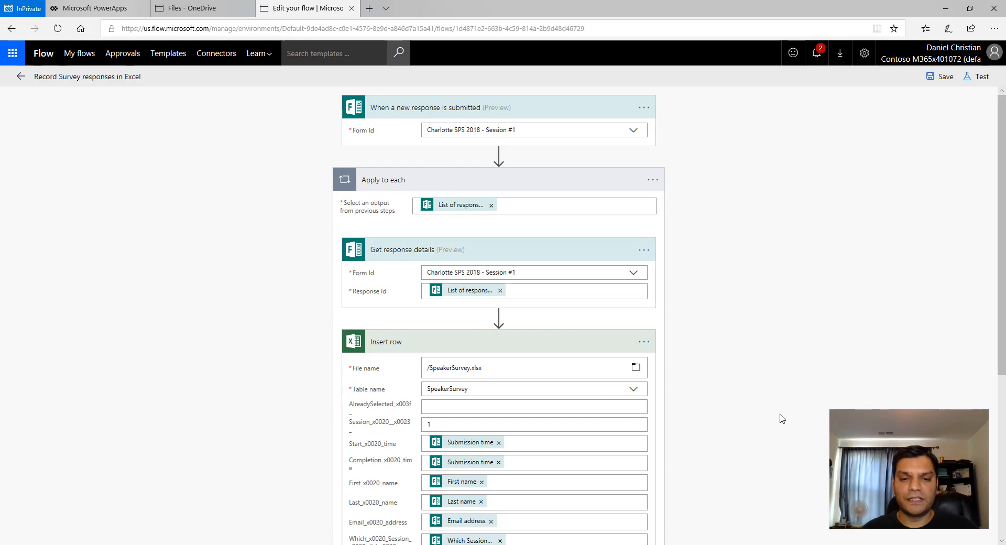
- Review the mapped row fields, save the flow, and return to My flows
scroll(782, 419, down, 1)
scroll(781, 418, down, 3)
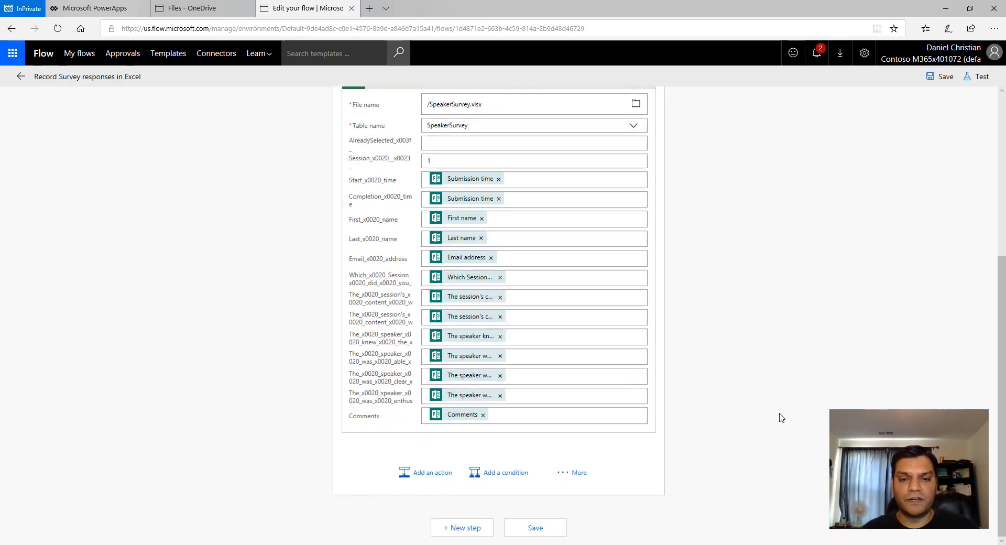
scroll(781, 418, up, 4)
click(928, 78)
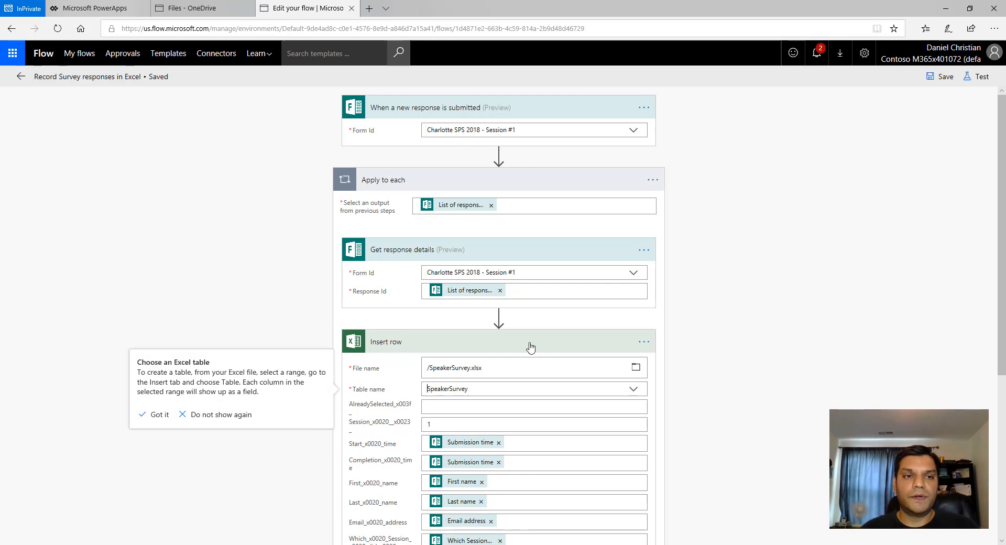
click(23, 77)
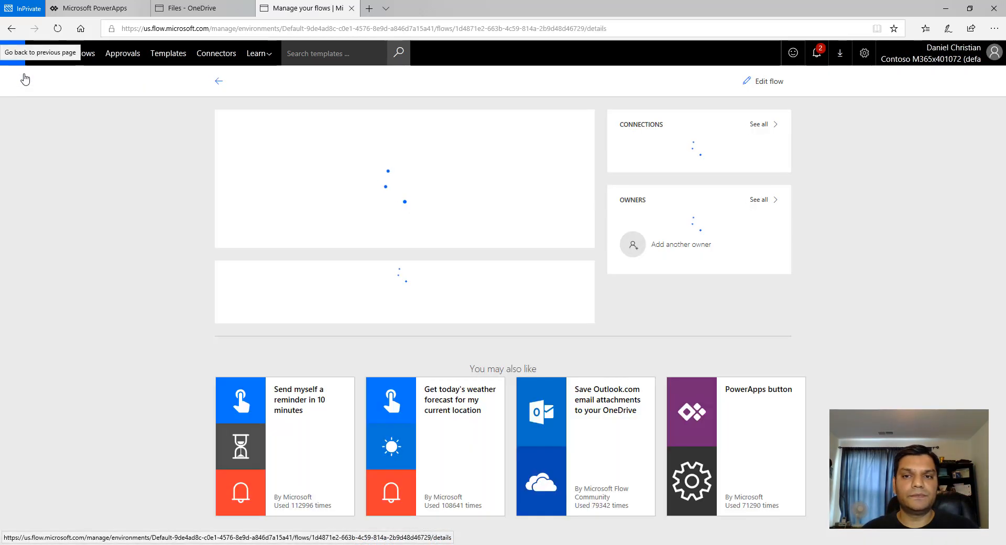
click(215, 82)
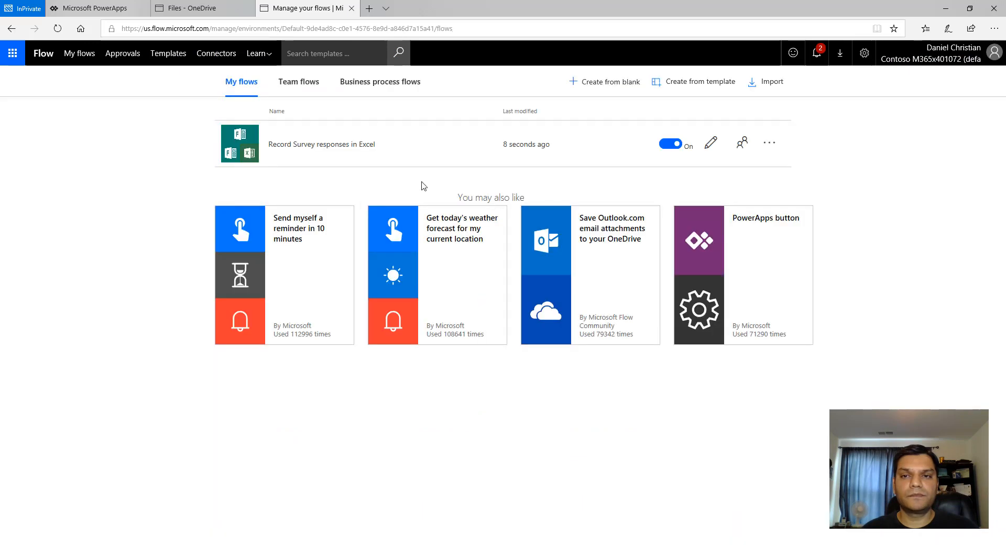
- Start a package import and upload the LotteryWinner.zip package file
click(772, 82)
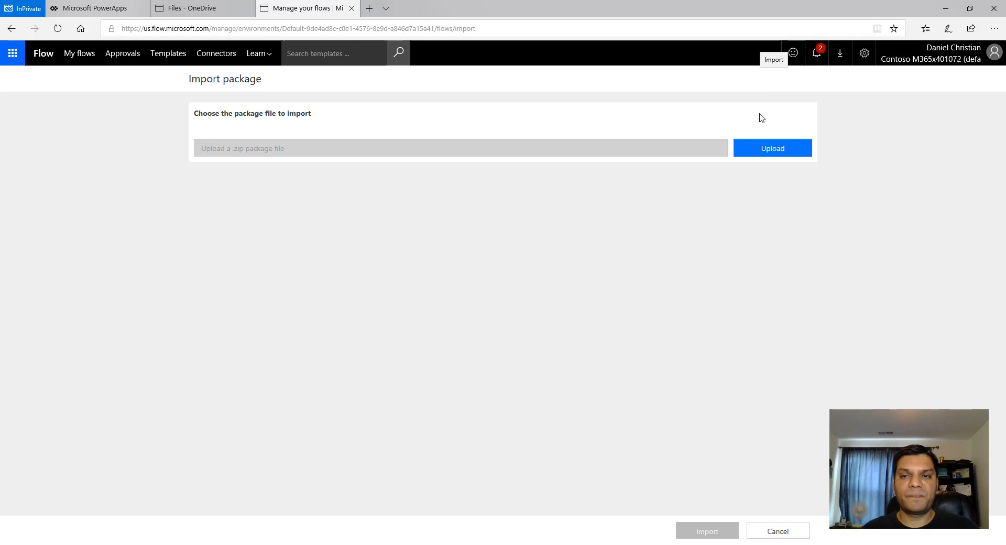
click(767, 158)
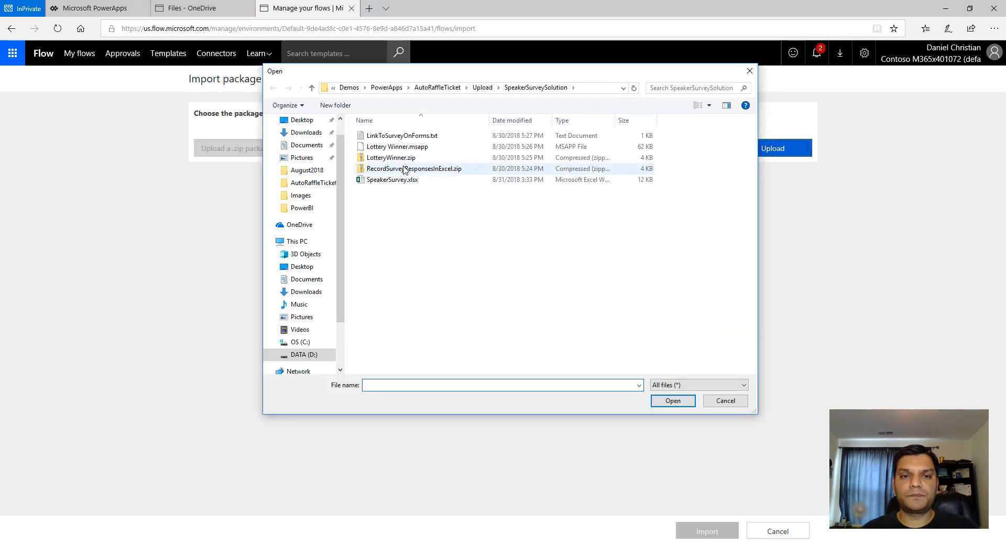
click(402, 159)
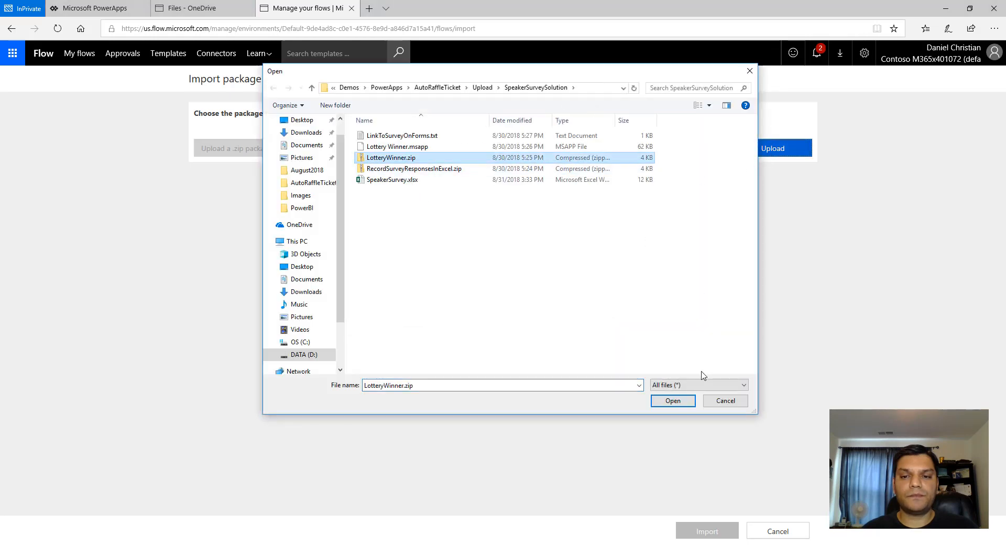
click(688, 404)
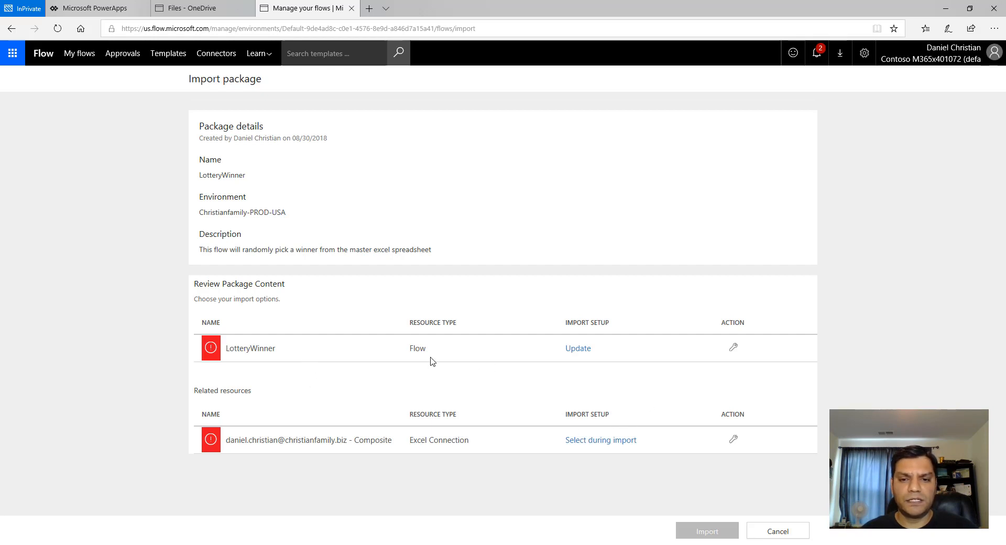
- Change the LotteryWinner flow's import setup to Create as new and save it
click(734, 349)
click(840, 131)
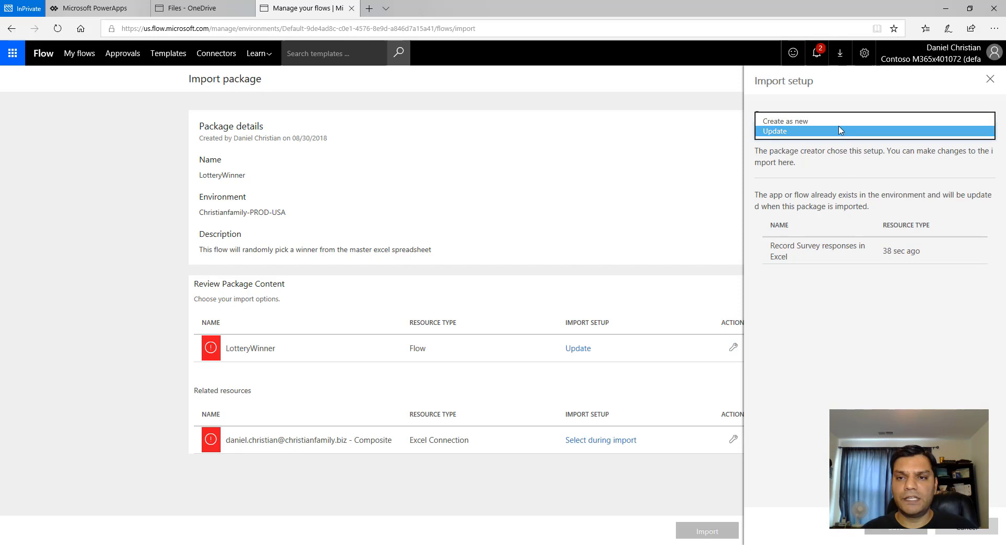
click(839, 121)
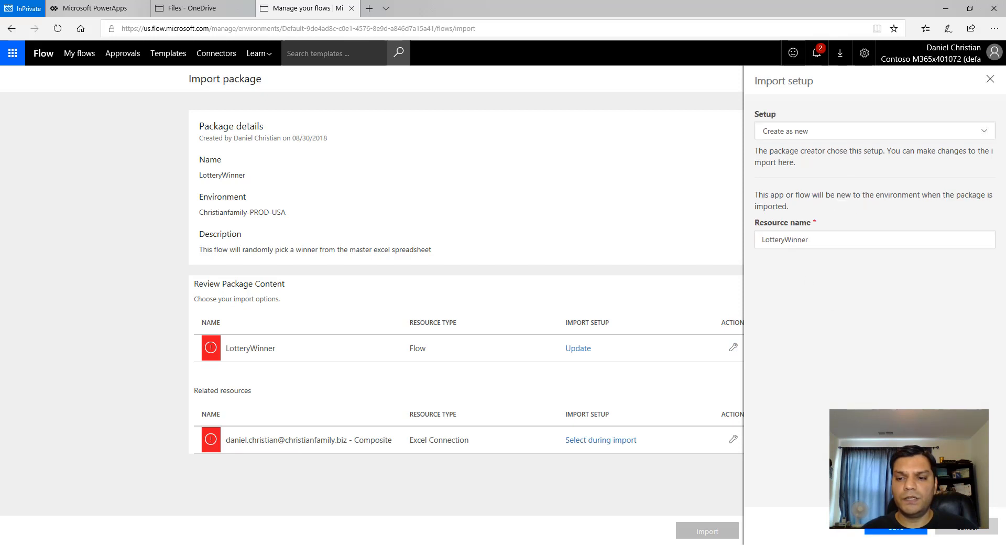
click(897, 530)
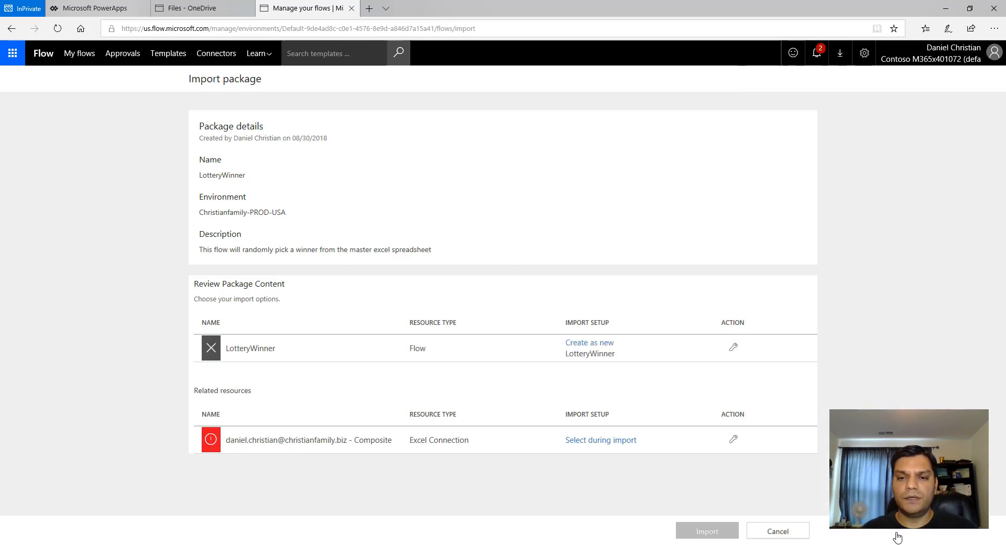
- Select the newest Excel connection for the Excel connection resource, save, and import the package
click(733, 439)
click(835, 307)
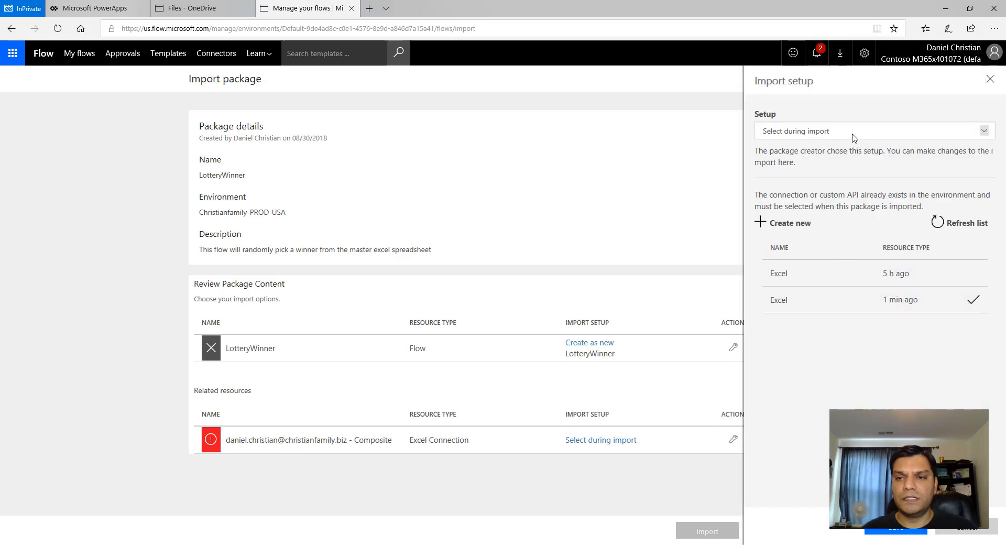
click(853, 135)
click(833, 309)
click(905, 530)
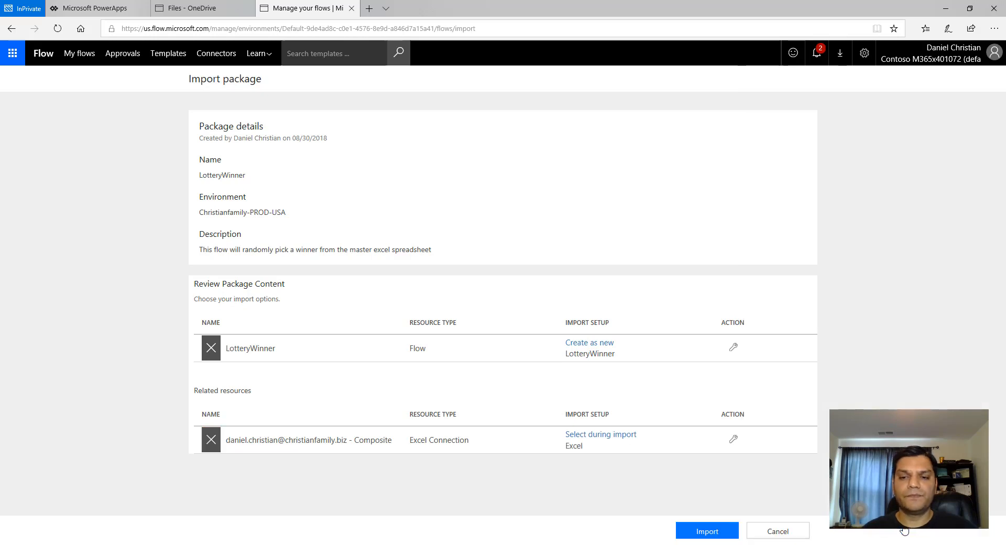
click(725, 532)
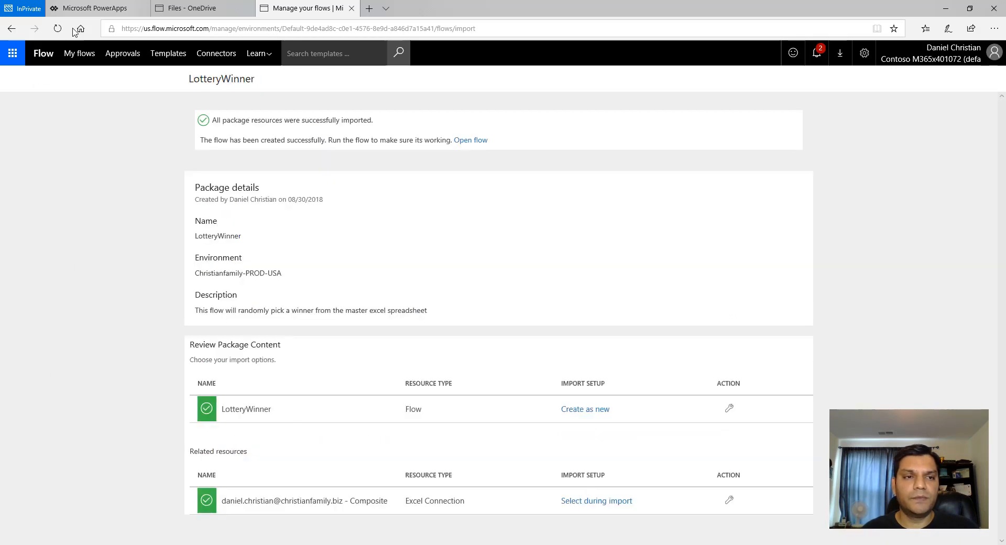
- Open the LotteryWinner flow for editing and expand its Get rows action
click(86, 54)
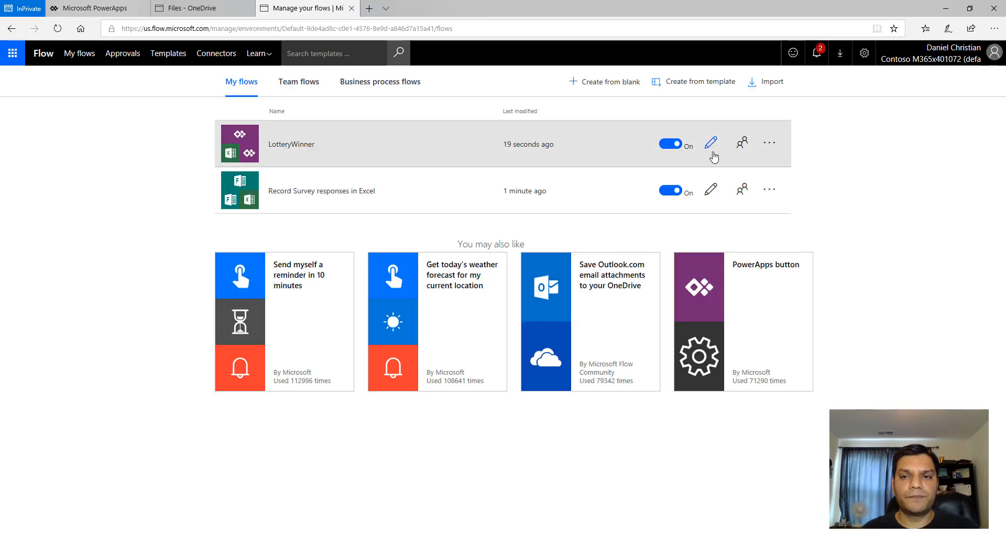
click(710, 148)
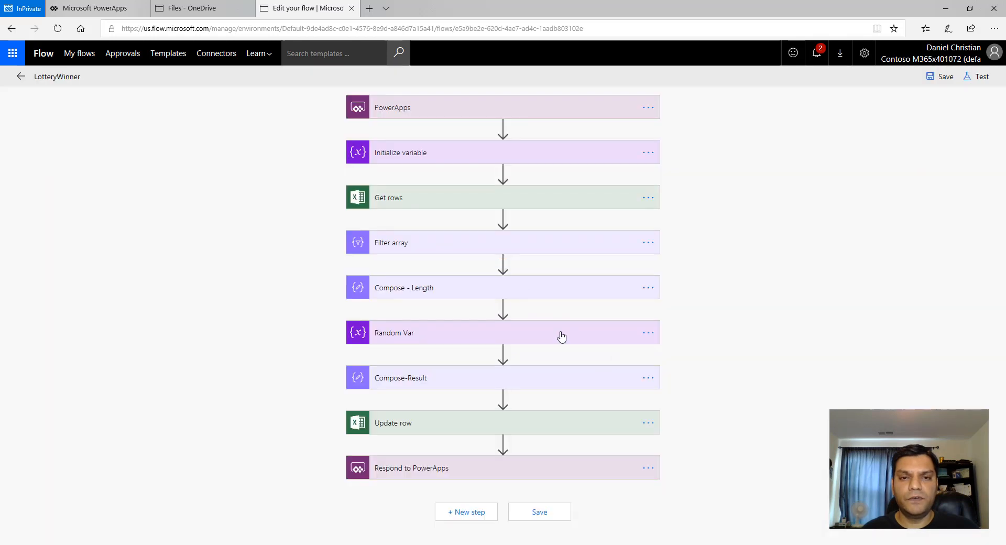
click(479, 207)
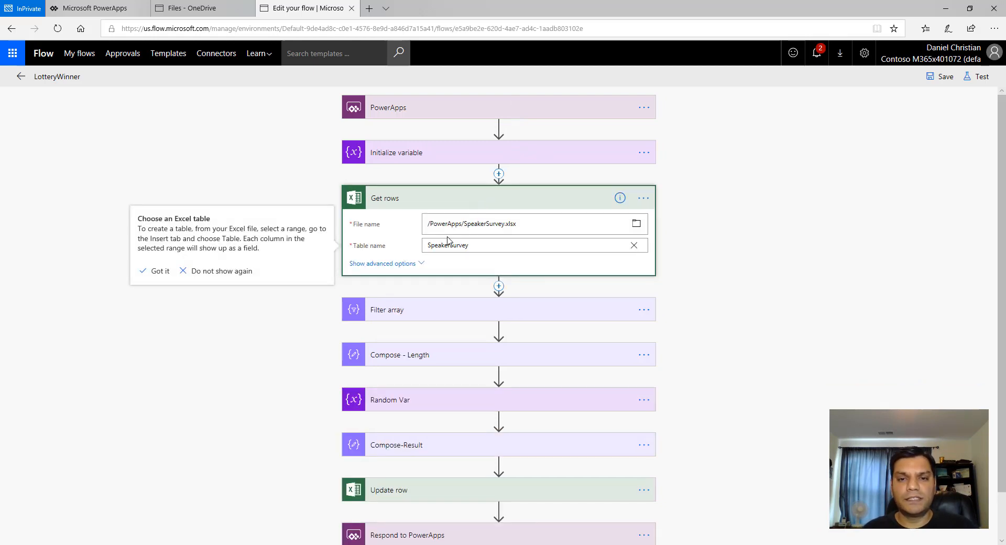
- Repoint the Get rows action to SpeakerSurvey.xlsx in the OneDrive root and reselect the SpeakerSurvey table
click(635, 225)
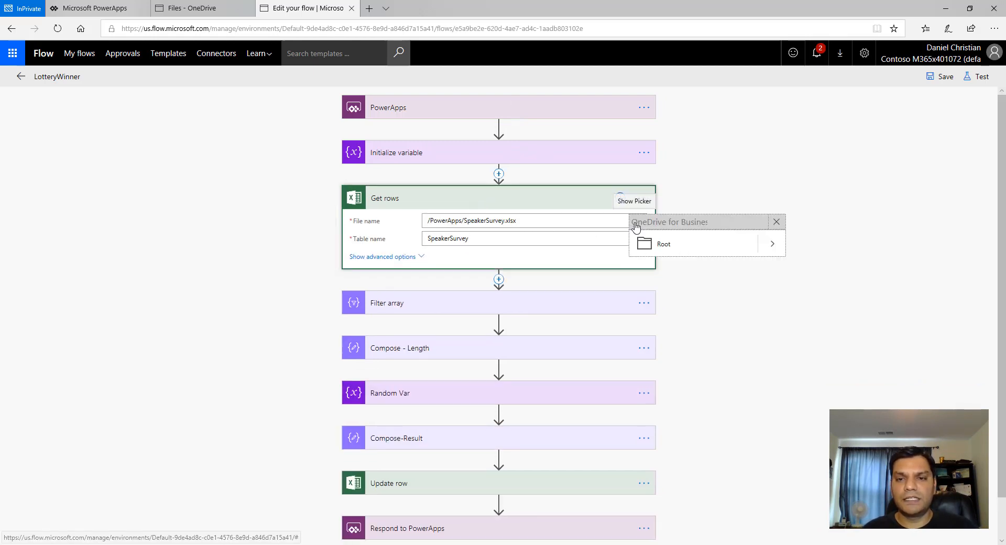
click(773, 245)
click(725, 247)
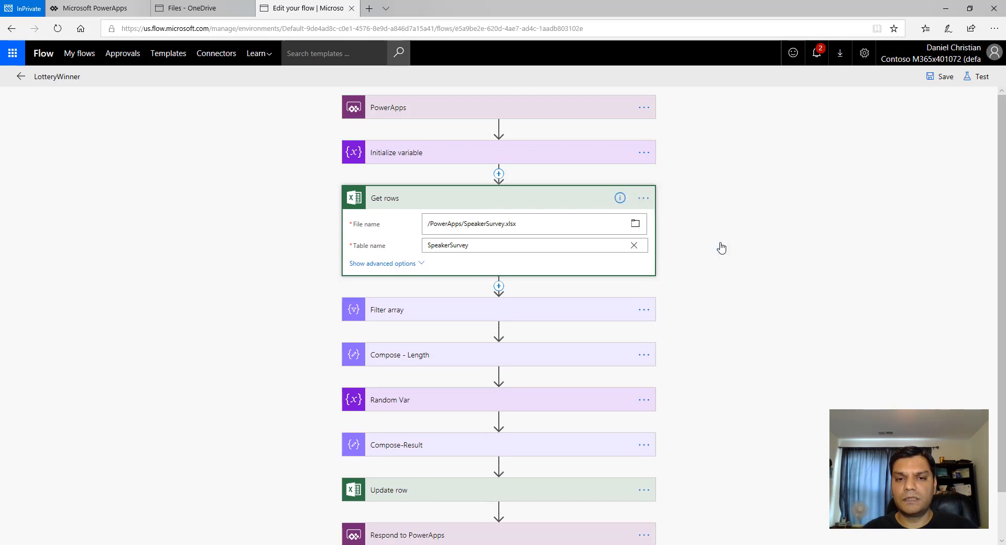
click(633, 248)
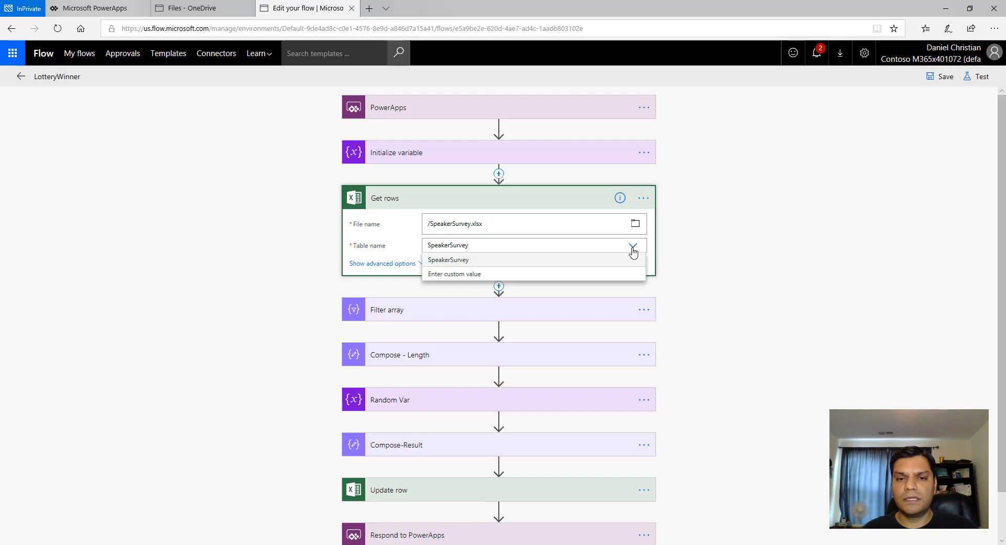
click(477, 261)
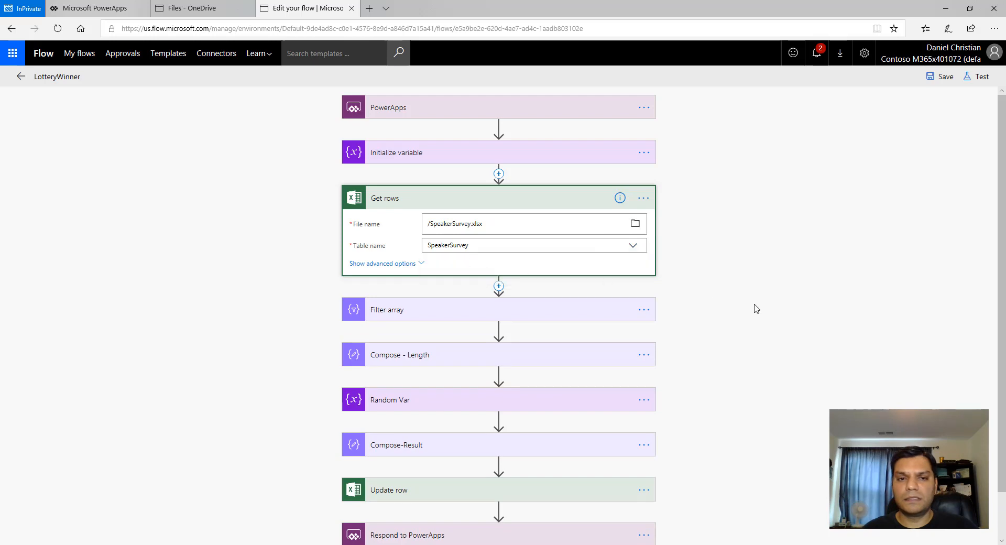
- Repoint the Update row action to SpeakerSurvey.xlsx in the OneDrive root and reselect the SpeakerSurvey table
scroll(750, 316, down, 1)
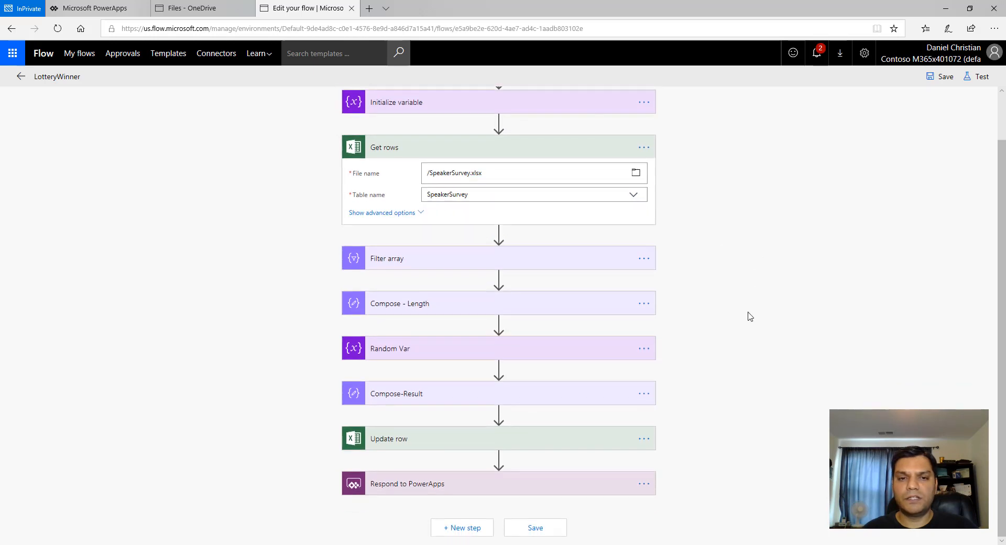
click(568, 441)
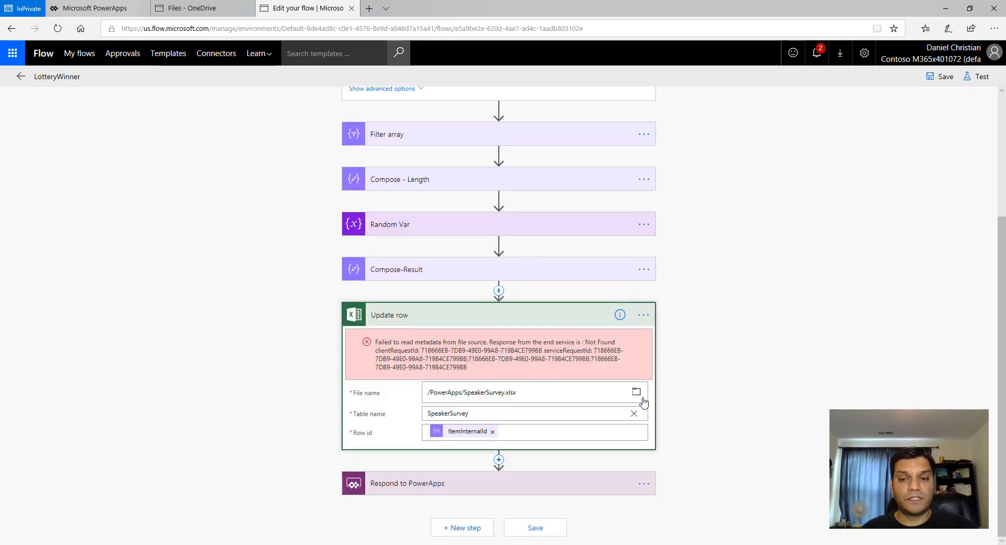
click(640, 397)
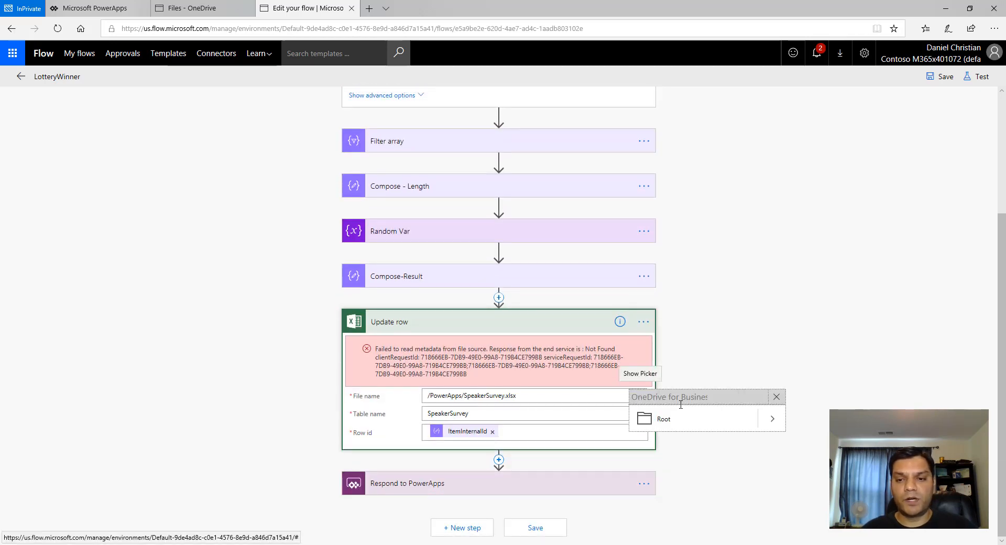
click(770, 421)
click(679, 418)
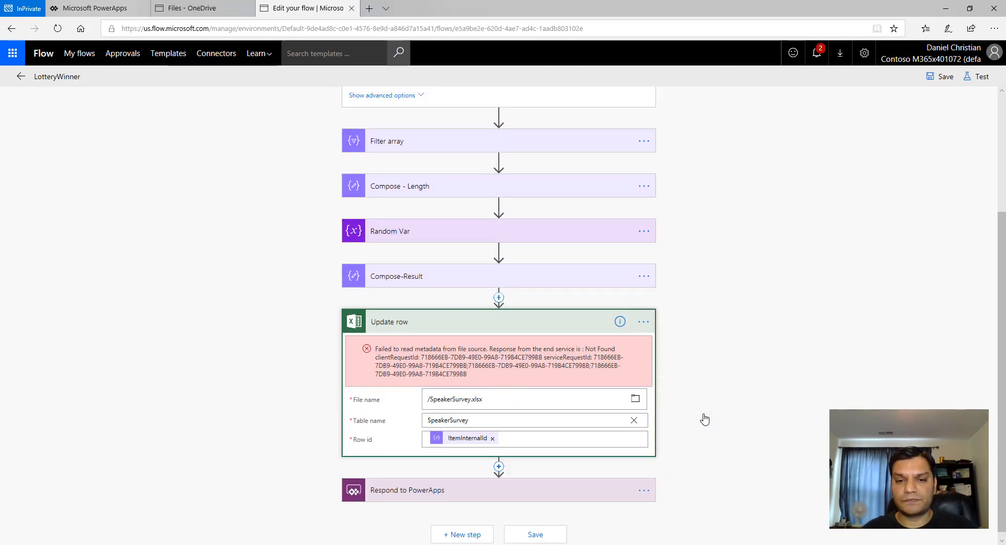
click(635, 421)
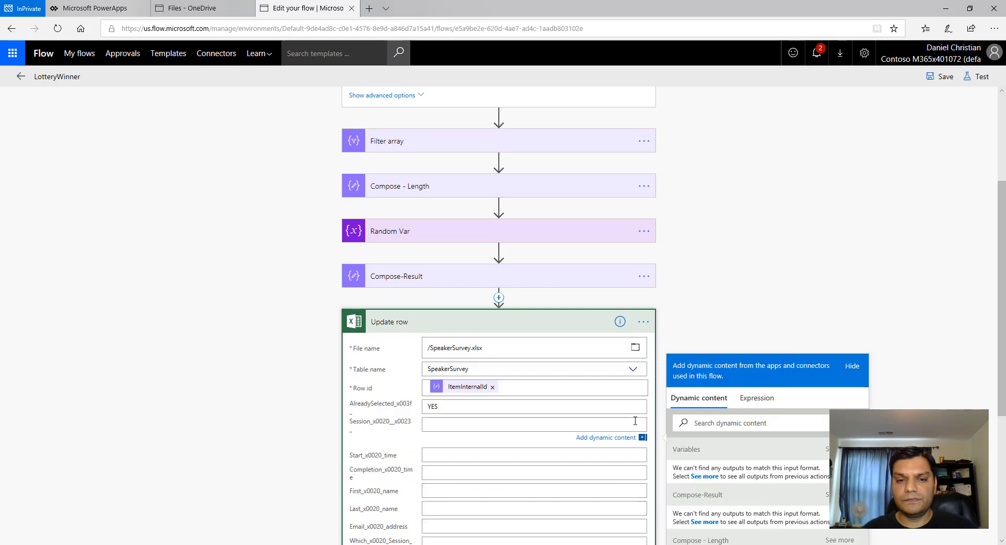
click(738, 290)
- Save the LotteryWinner flow and leave the editor for the flow's details page
scroll(738, 290, down, 4)
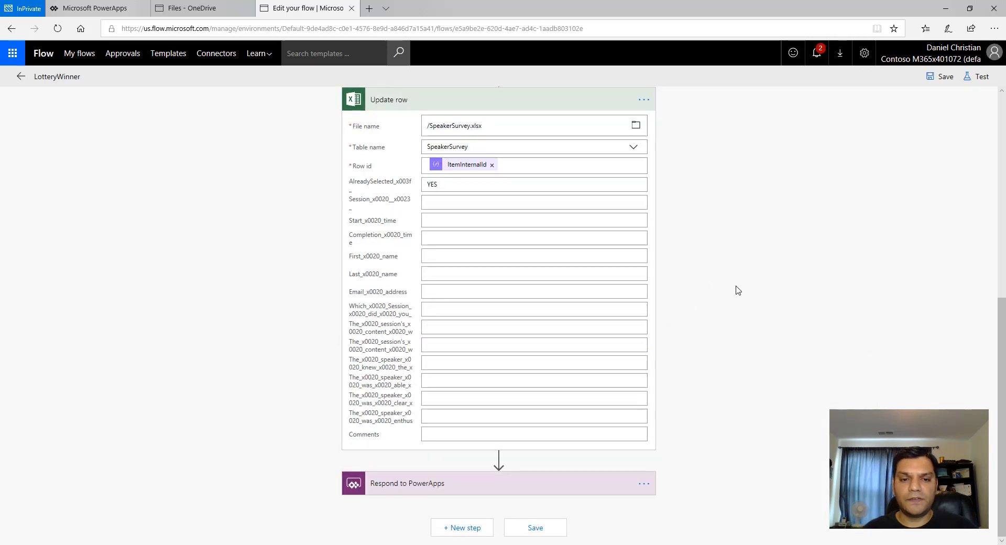
scroll(738, 290, up, 7)
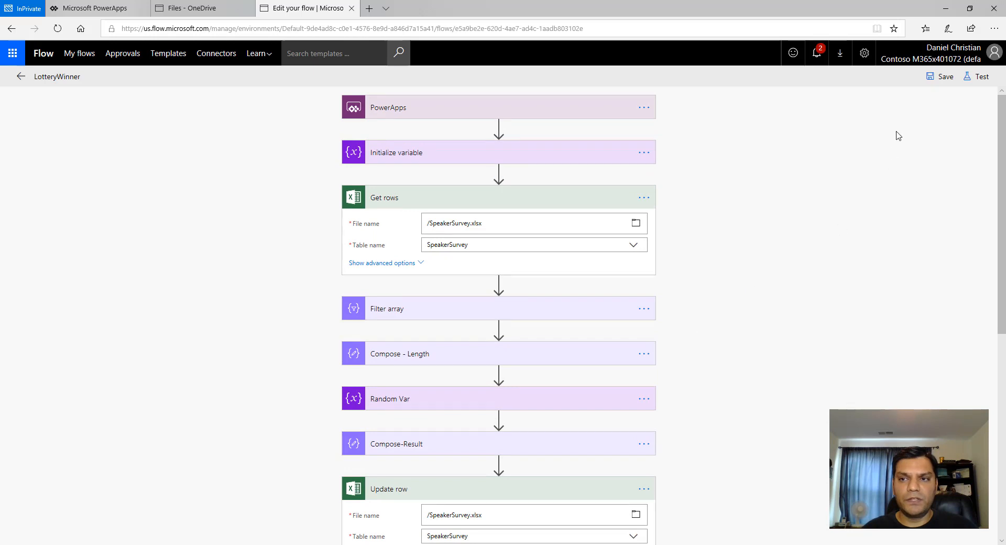
click(935, 80)
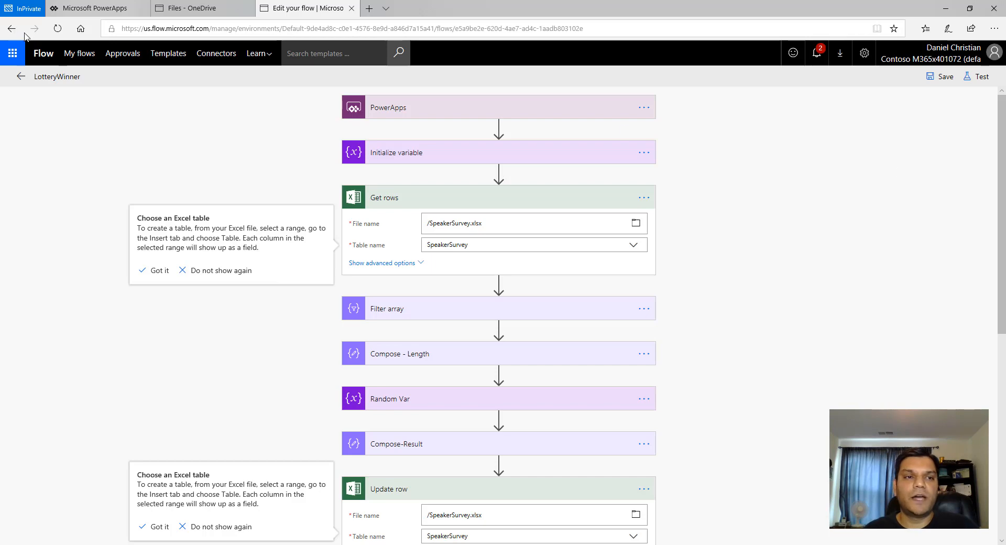
click(14, 81)
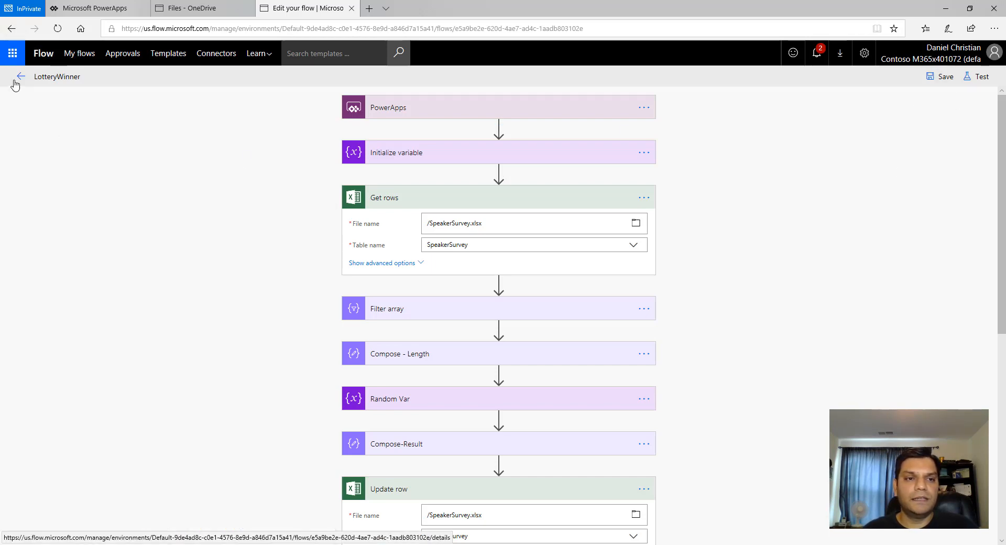
click(602, 338)
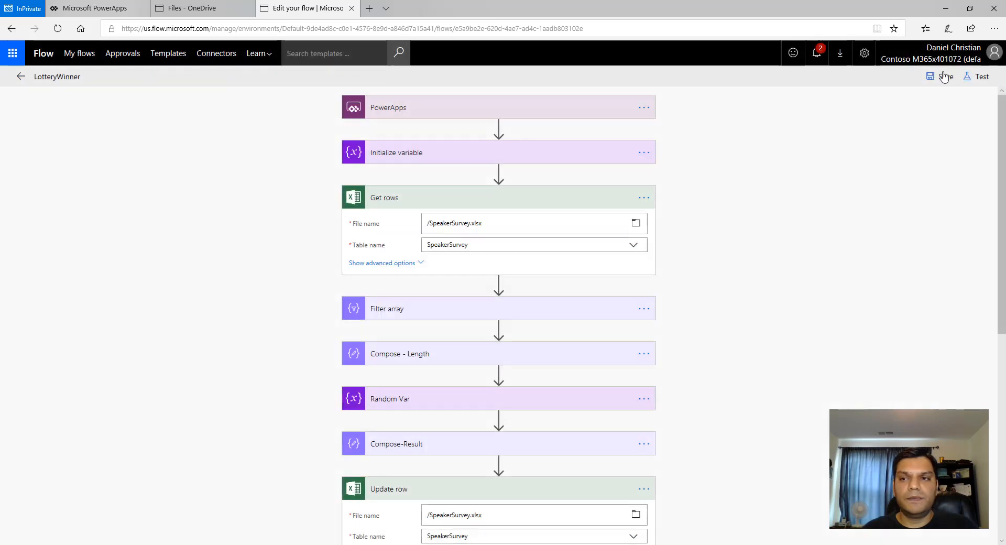
click(944, 77)
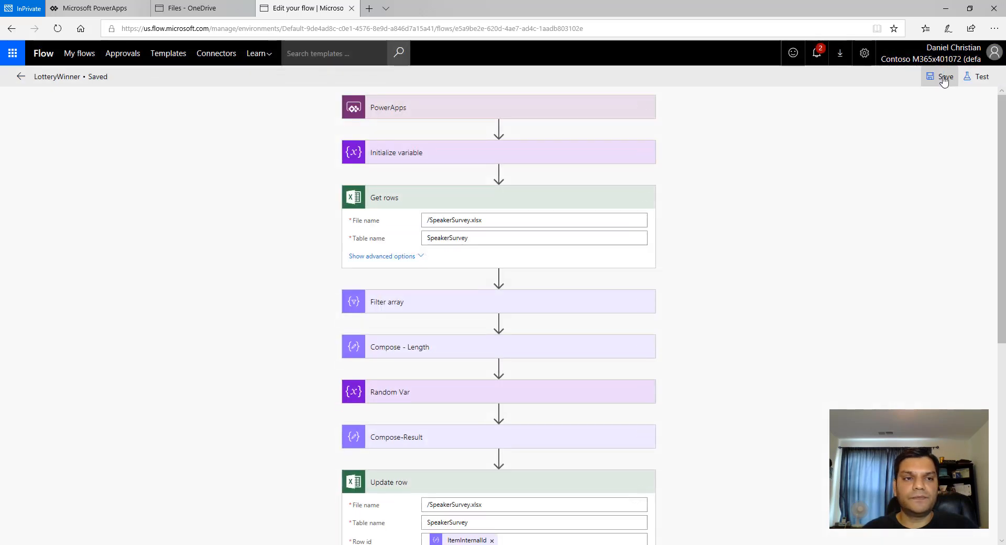
click(20, 77)
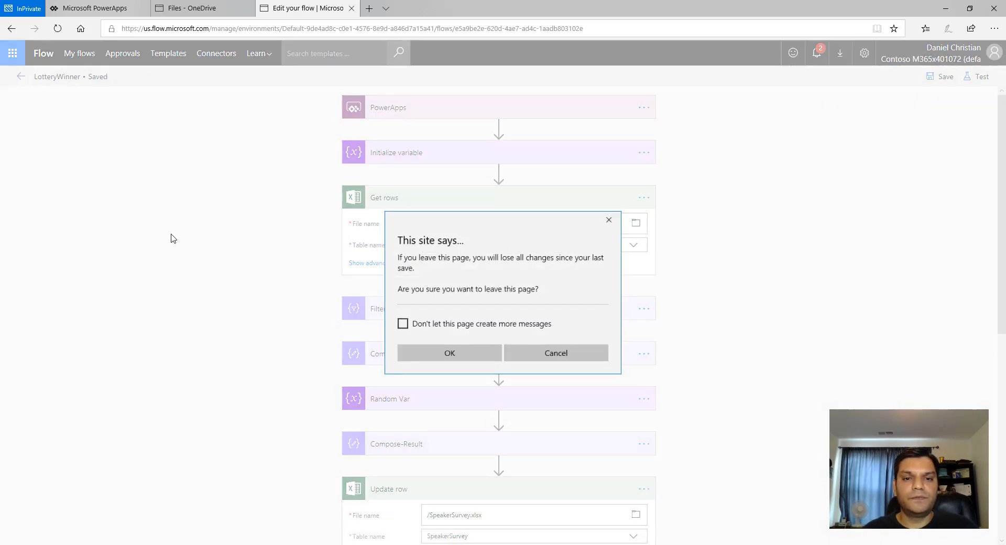
click(435, 352)
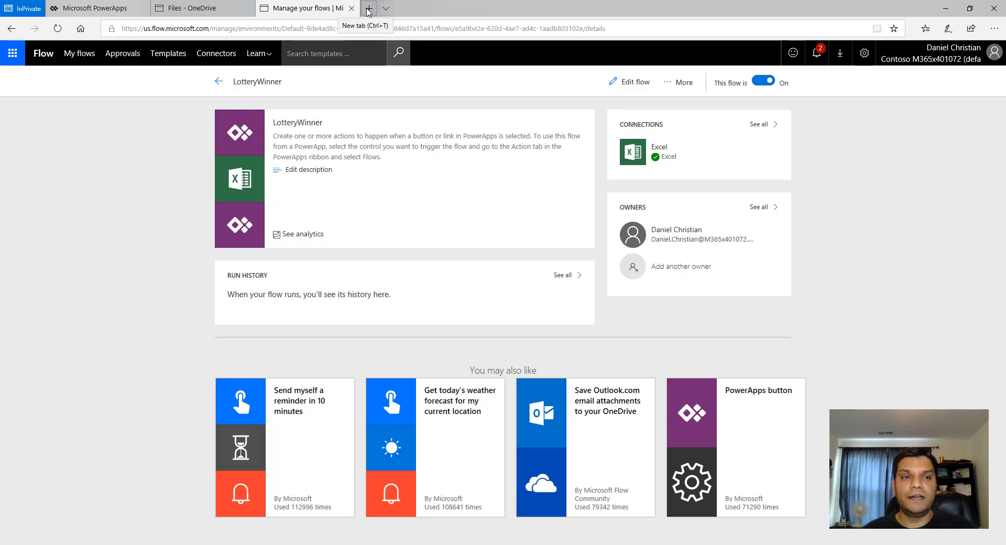
- Open Microsoft Forms from Office 365 in a new tab and open the Charlotte SPS 2018 - Session #1 form
click(12, 58)
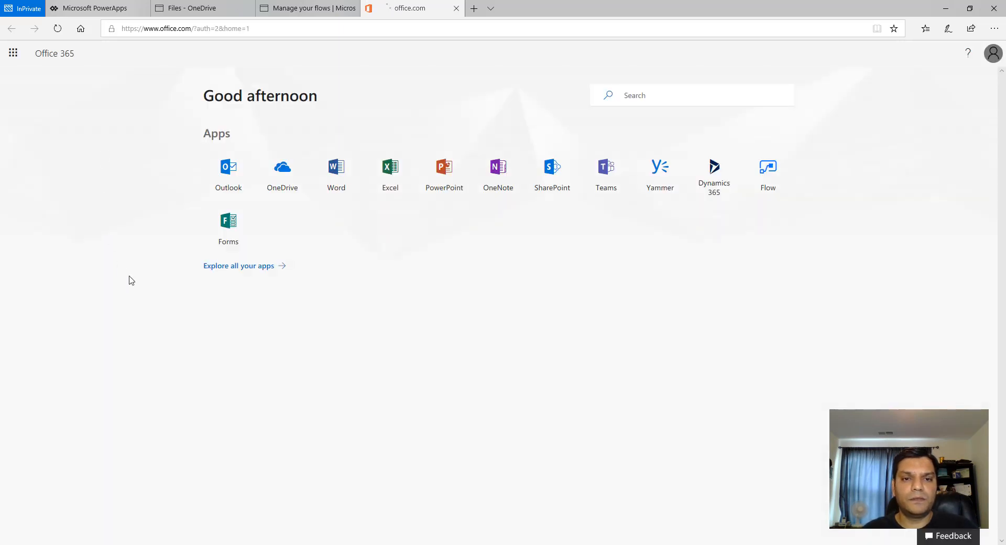
click(249, 262)
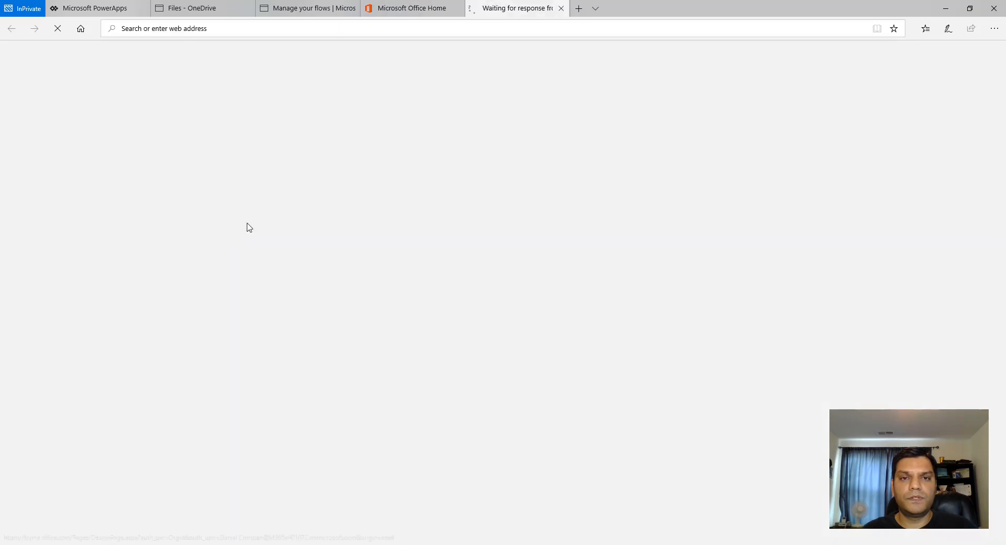
click(456, 11)
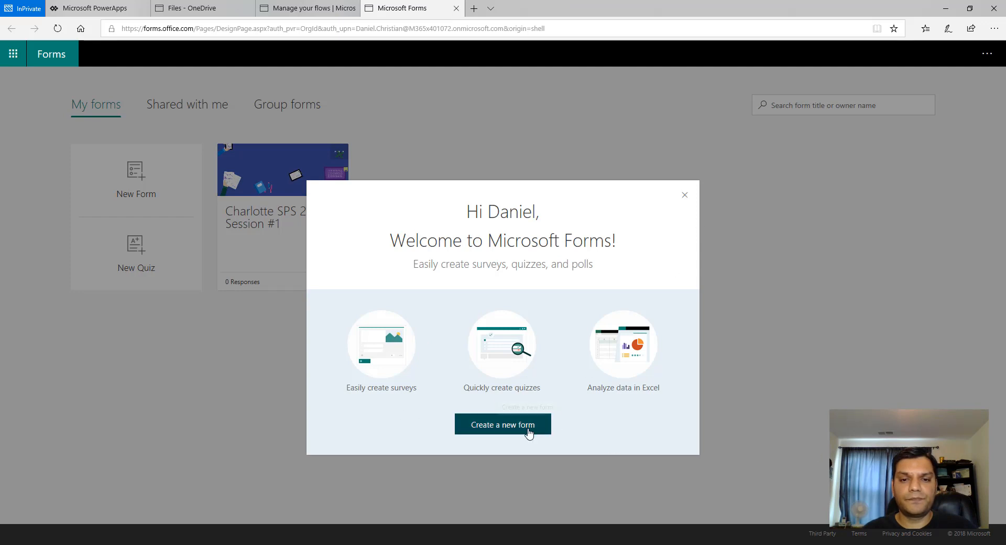
click(684, 195)
click(249, 200)
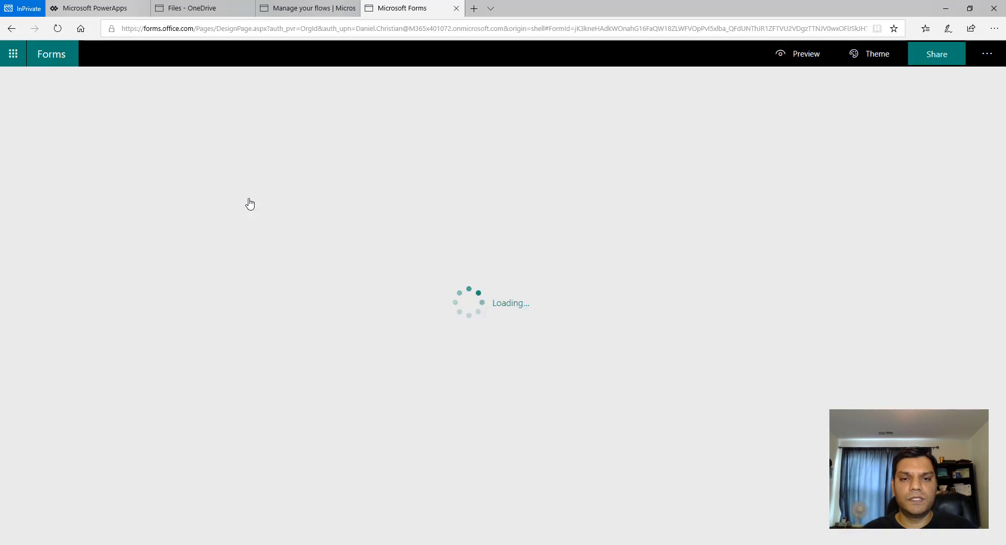
- Preview the form and fill in the respondent's first name, last name and e-mail address
click(800, 54)
click(396, 245)
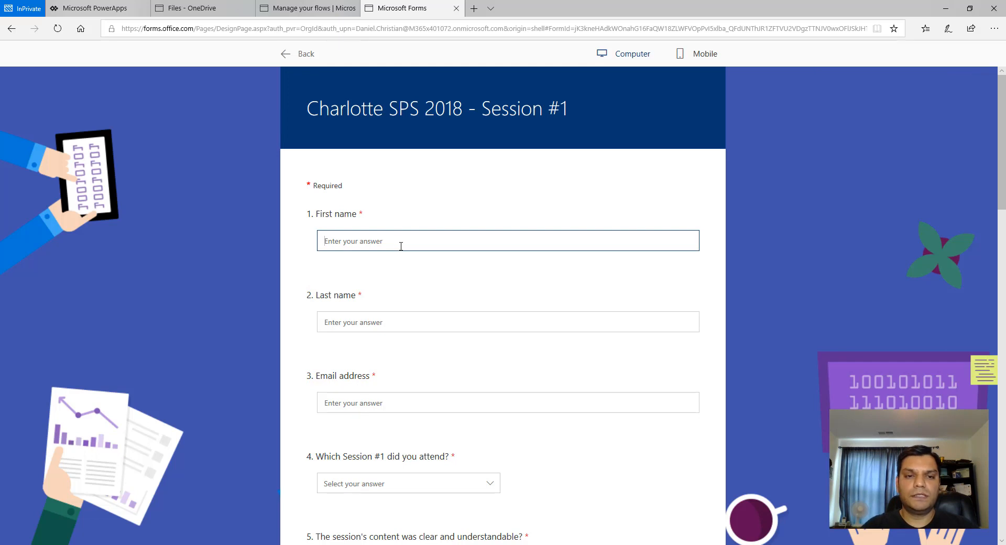
text(Daniel)
key(Tab)
text(Chr)
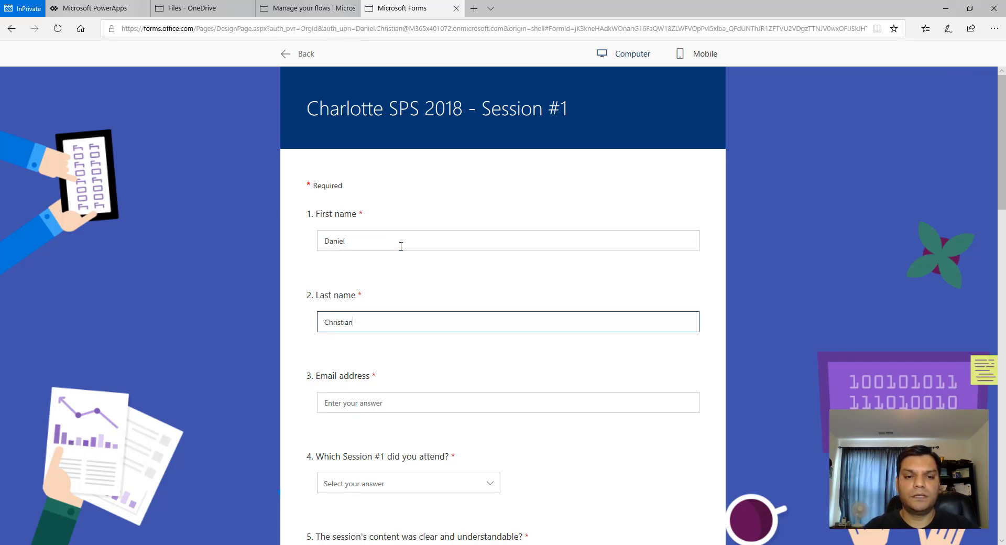
key(Tab)
text(Daniel.chri)
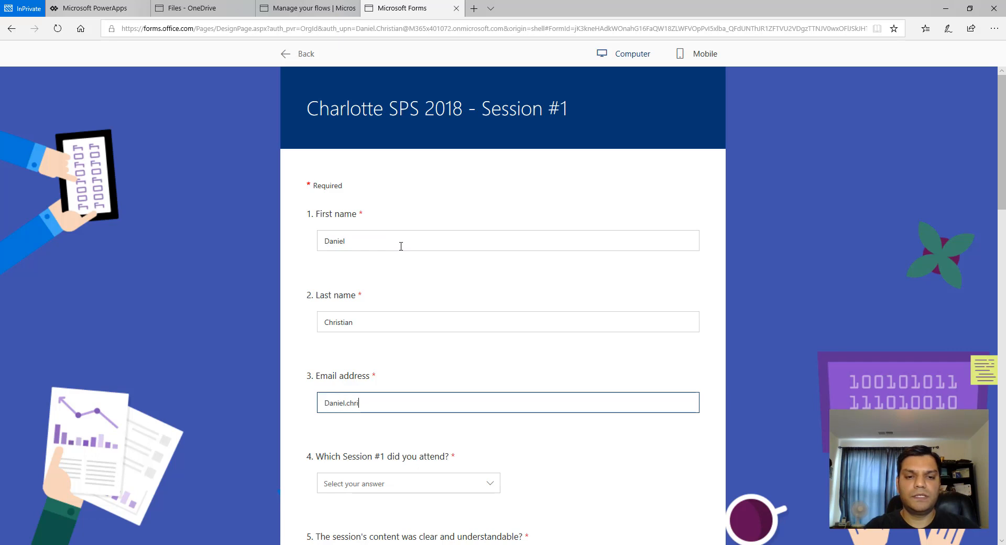
text(stian@contoso)
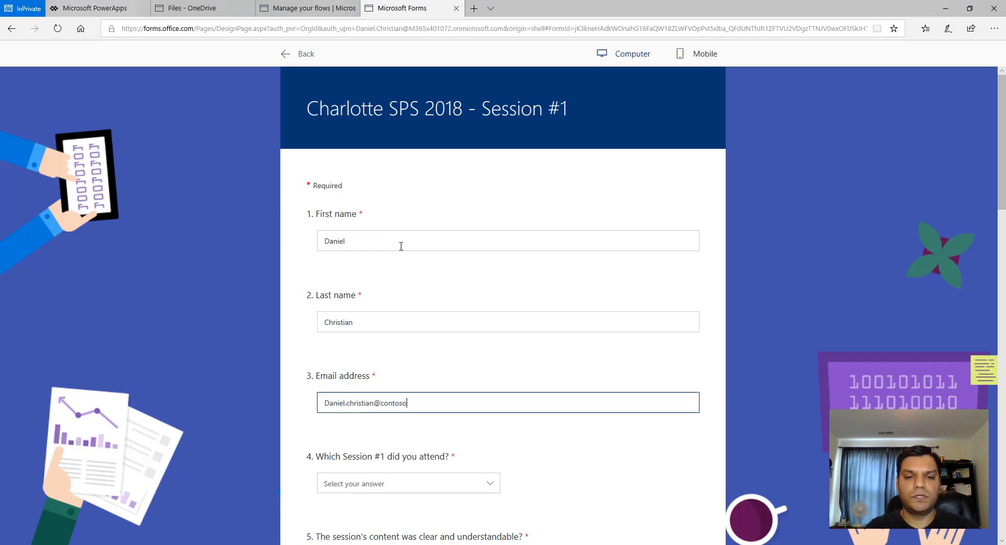
text(.com)
- Pick the Migrating SharePoint Server from 2016 to 2019 session and answer Strongly Agree to the rating questions
scroll(402, 280, down, 4)
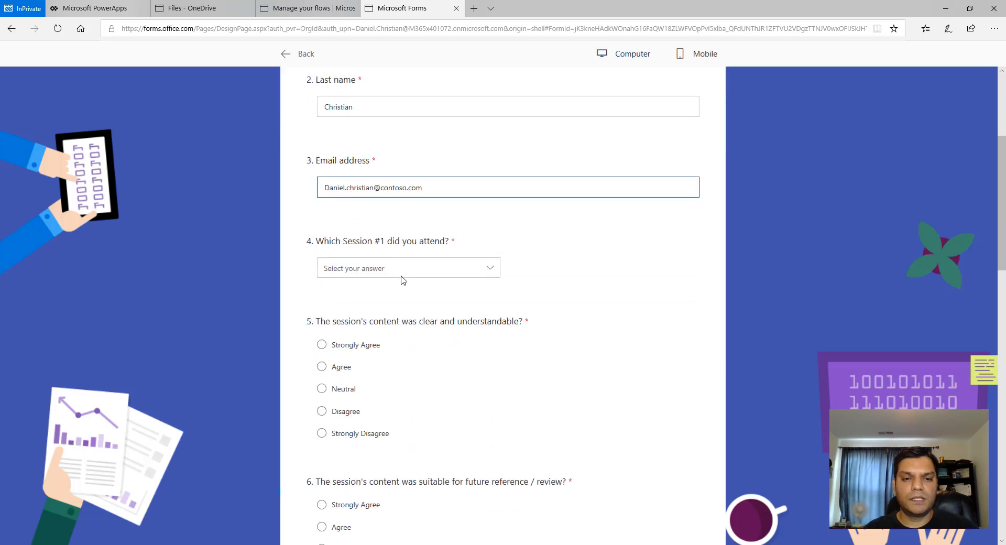
click(402, 270)
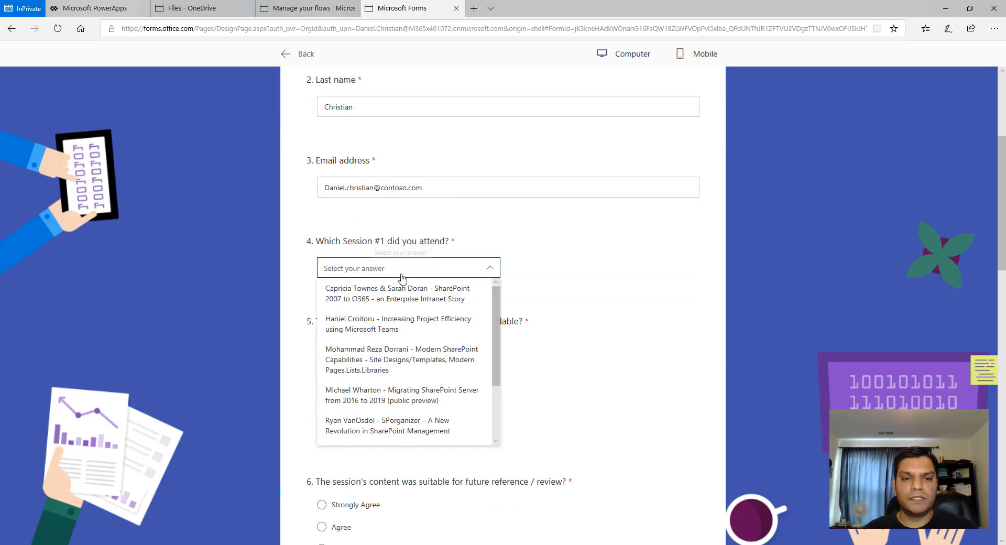
click(404, 394)
click(321, 345)
scroll(326, 351, down, 2)
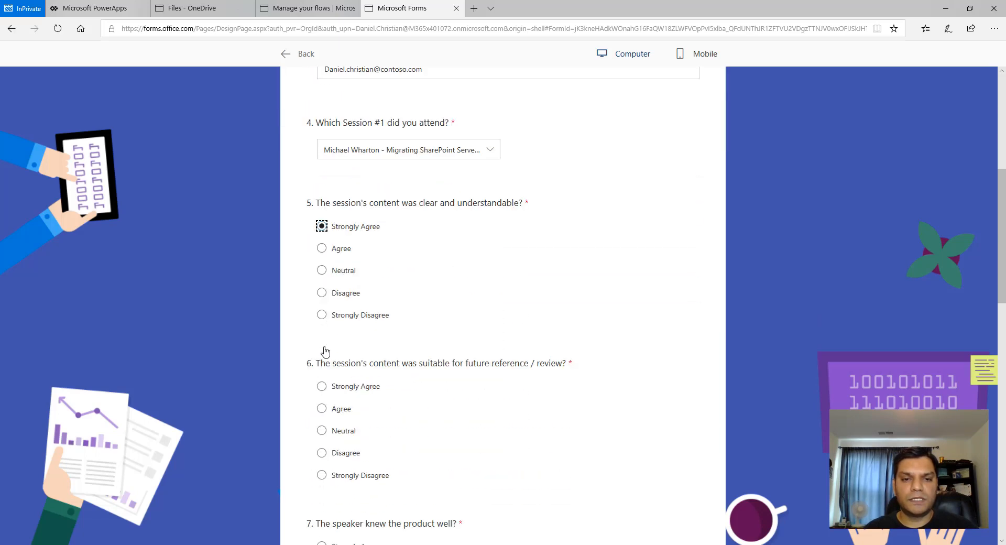
click(322, 361)
scroll(335, 404, down, 5)
click(323, 395)
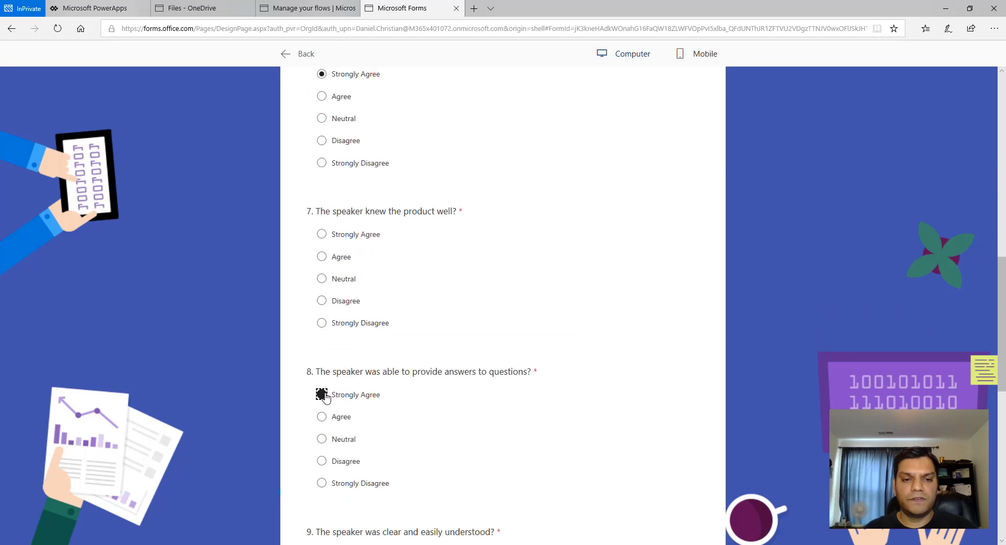
scroll(328, 404, down, 4)
click(322, 341)
scroll(336, 390, down, 4)
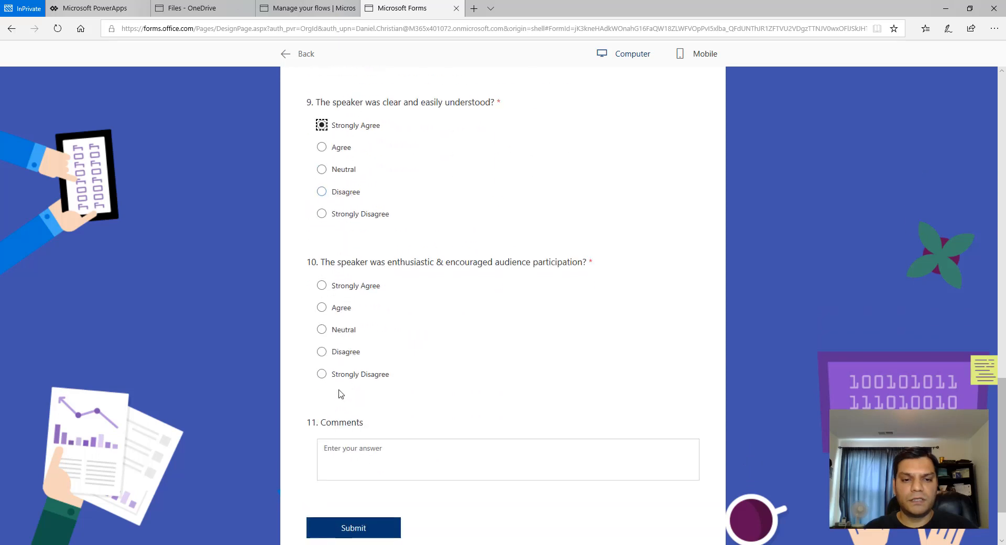
click(322, 284)
- Enter the comment It was a great session and try to submit the response
click(375, 450)
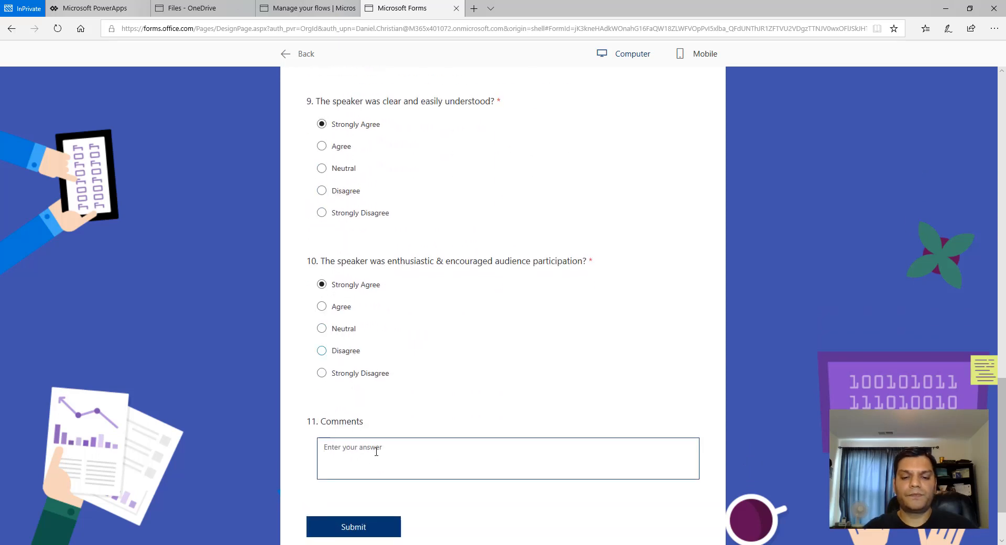
text(It was a gre)
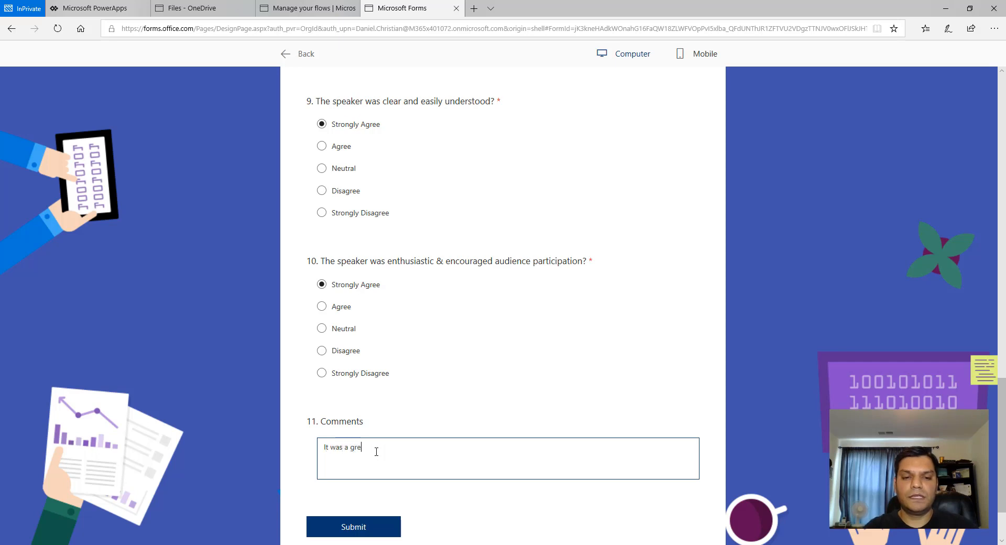
text(at session)
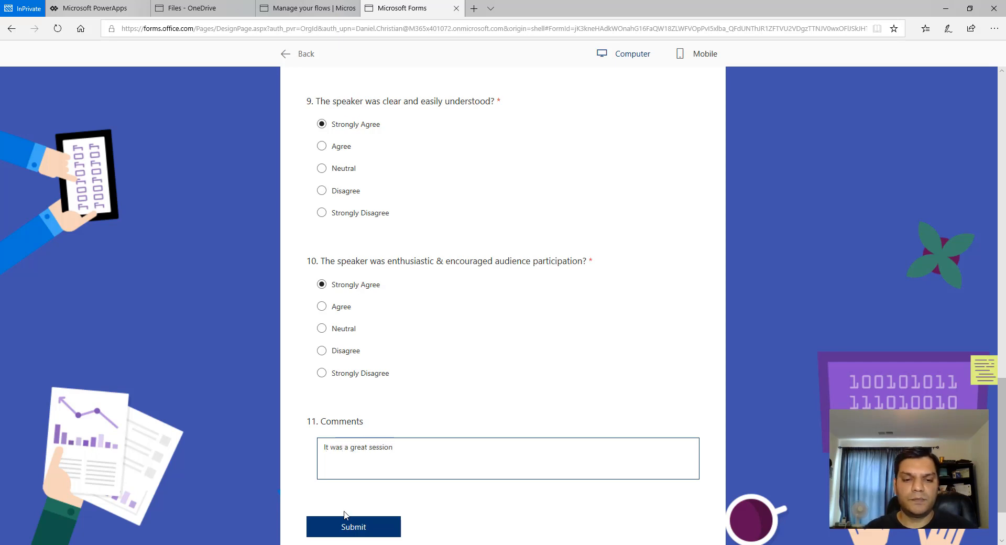
click(346, 527)
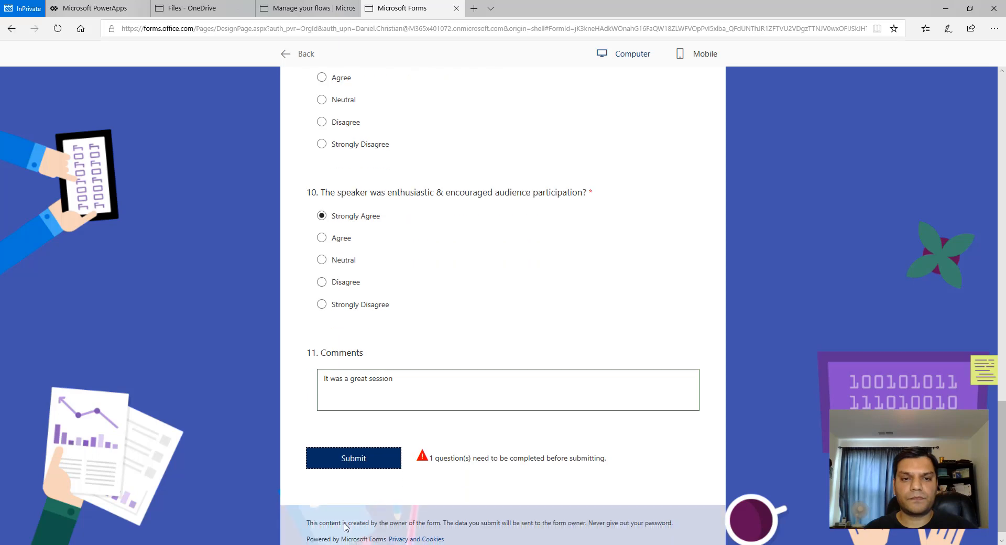
- Answer the missing rating question with Strongly Agree and submit the survey response
click(344, 293)
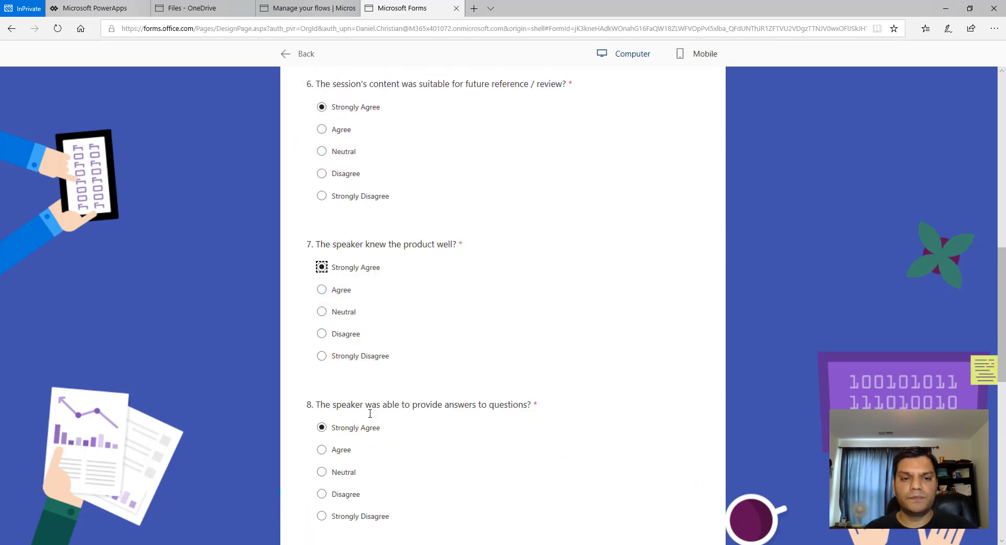
scroll(377, 441, down, 10)
click(378, 445)
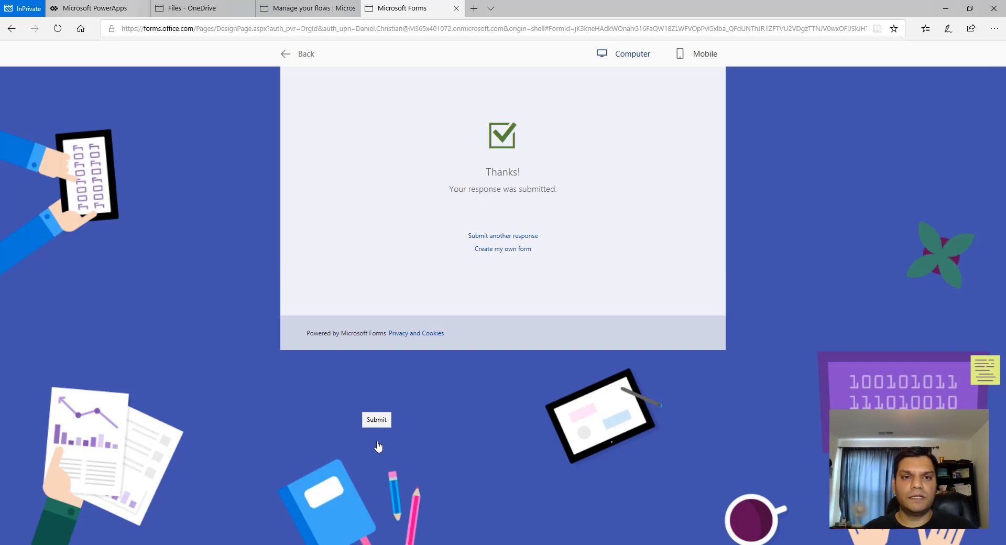
- Return to the form, preview it again and fill in a second respondent's first name, last name and e-mail address
click(286, 53)
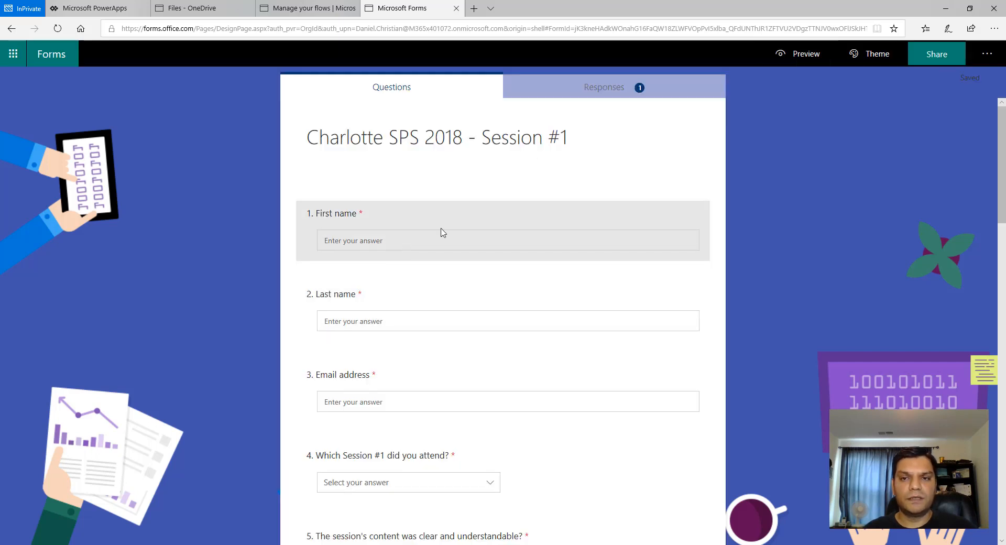
click(800, 53)
click(409, 241)
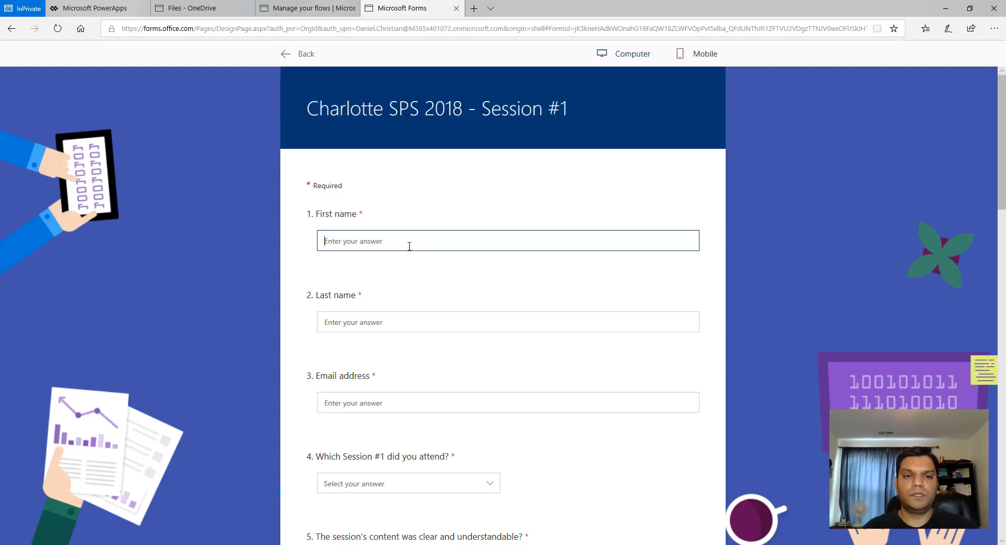
text(James)
key(Tab)
text(Bond)
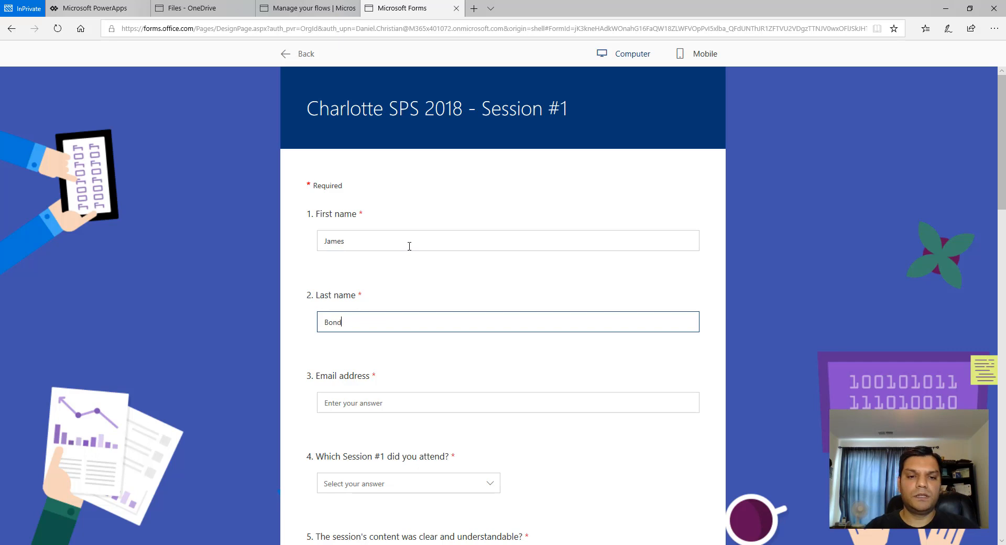
click(385, 404)
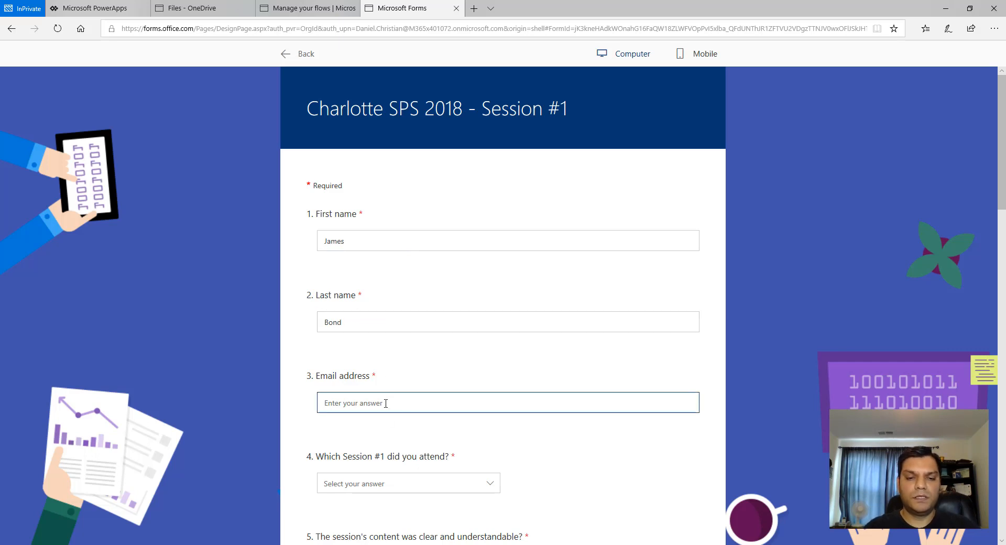
text(james.bond)
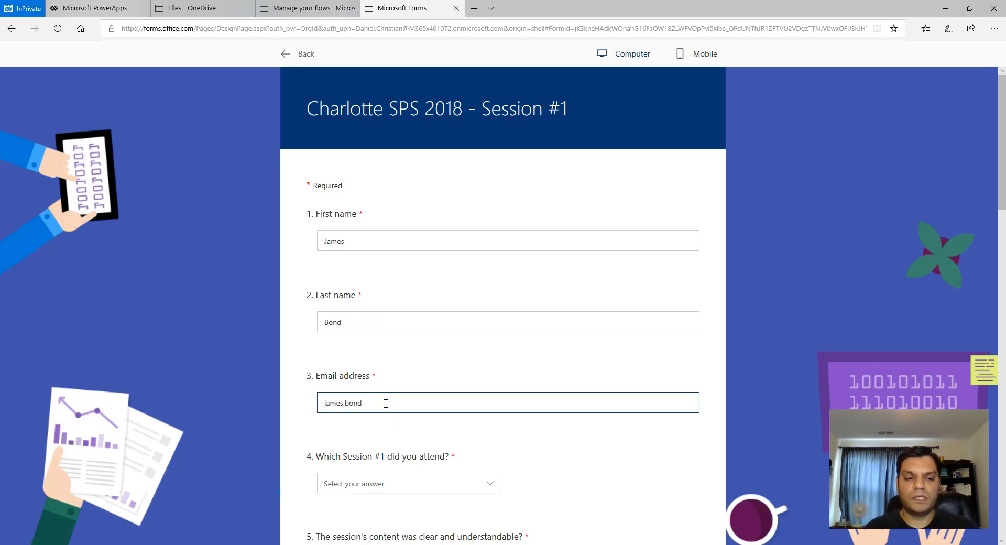
text(@007)
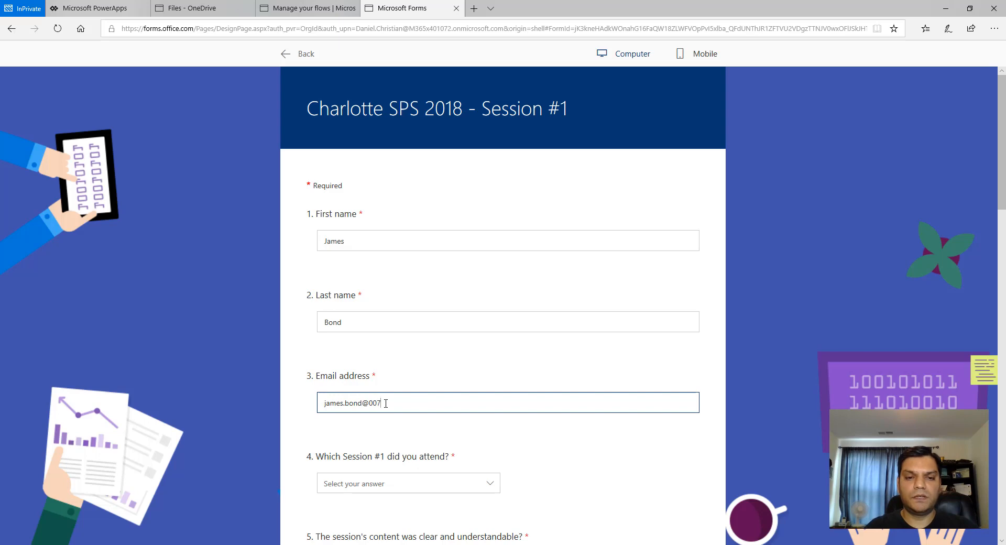
text(.org)
- Pick the SharePoint 2007 to O365 - an Enterprise Intranet Story session and answer Strongly Agree to every rating question
scroll(388, 414, down, 2)
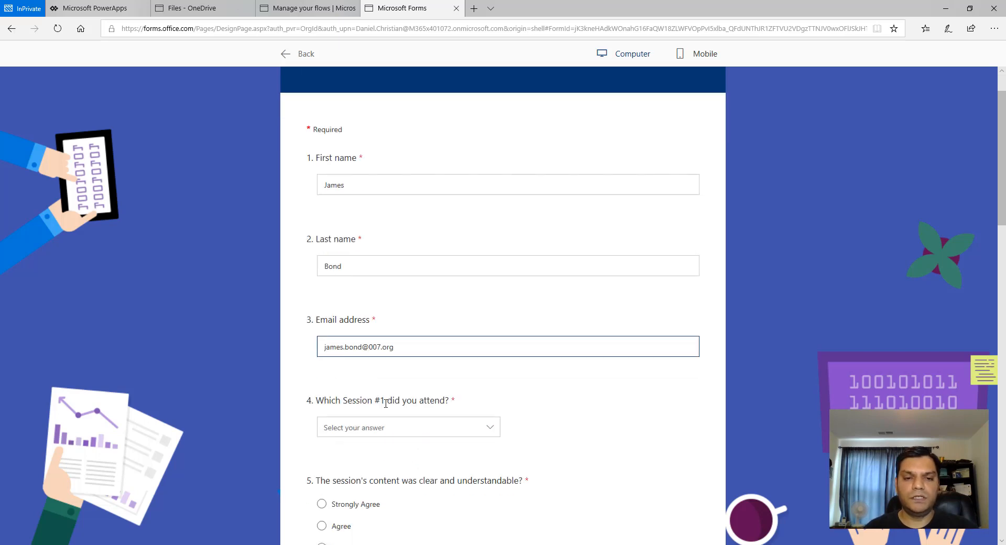
click(387, 412)
click(394, 437)
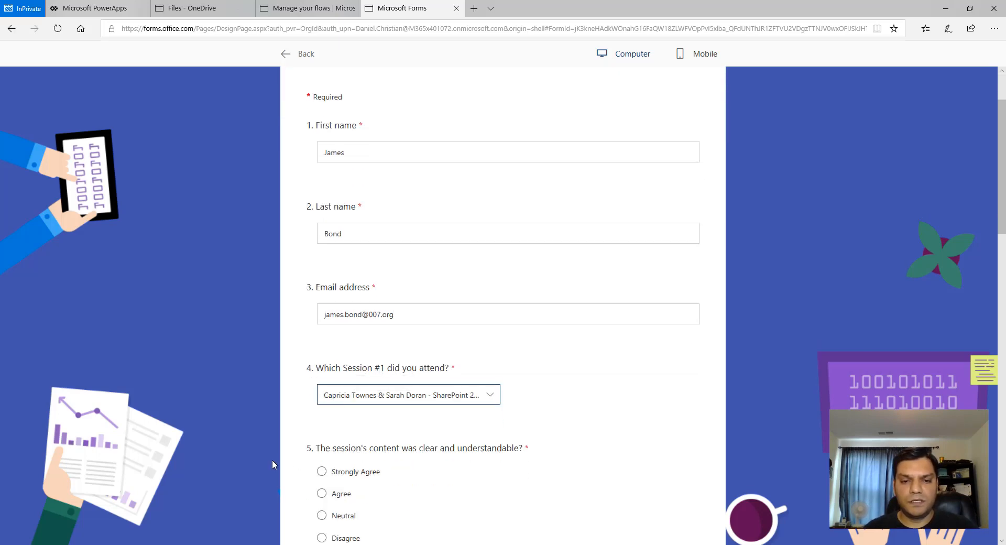
scroll(335, 278, down, 4)
click(335, 276)
click(334, 433)
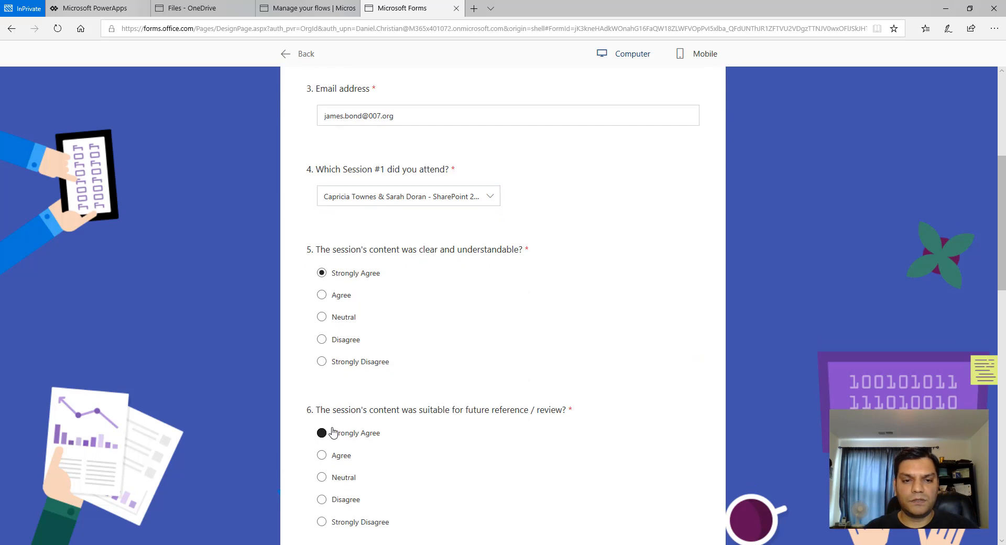
scroll(333, 435, down, 4)
click(341, 376)
scroll(341, 376, down, 4)
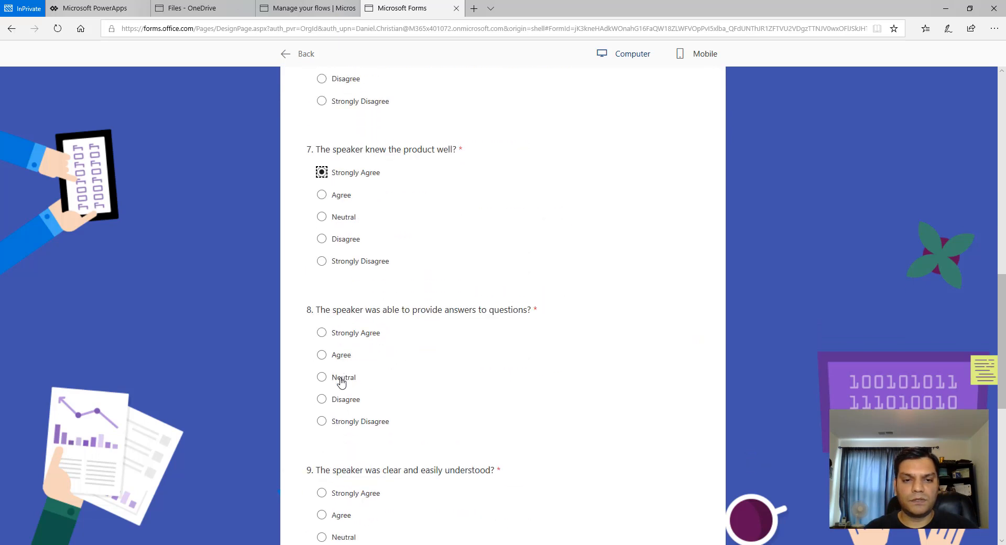
click(342, 322)
click(346, 484)
scroll(346, 483, down, 4)
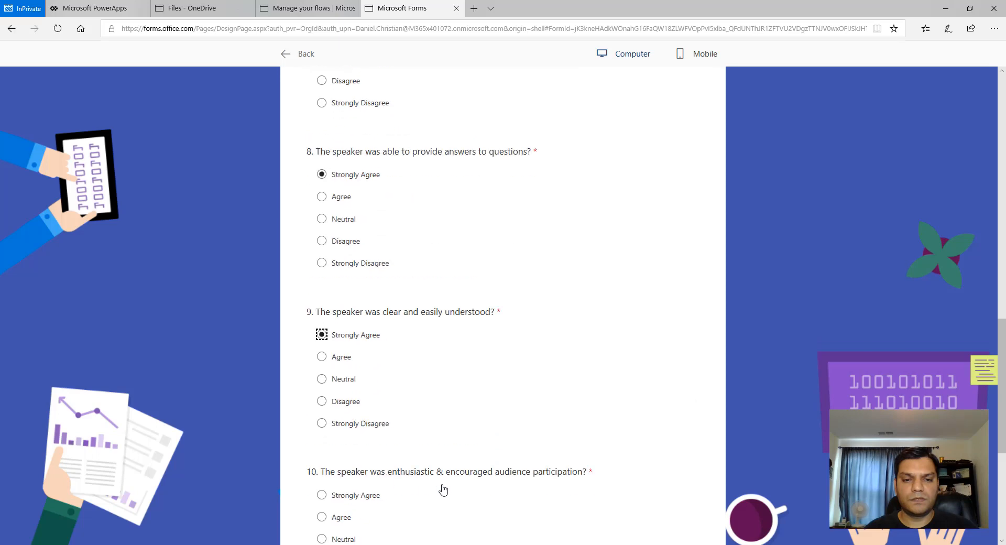
click(352, 428)
scroll(441, 487, down, 4)
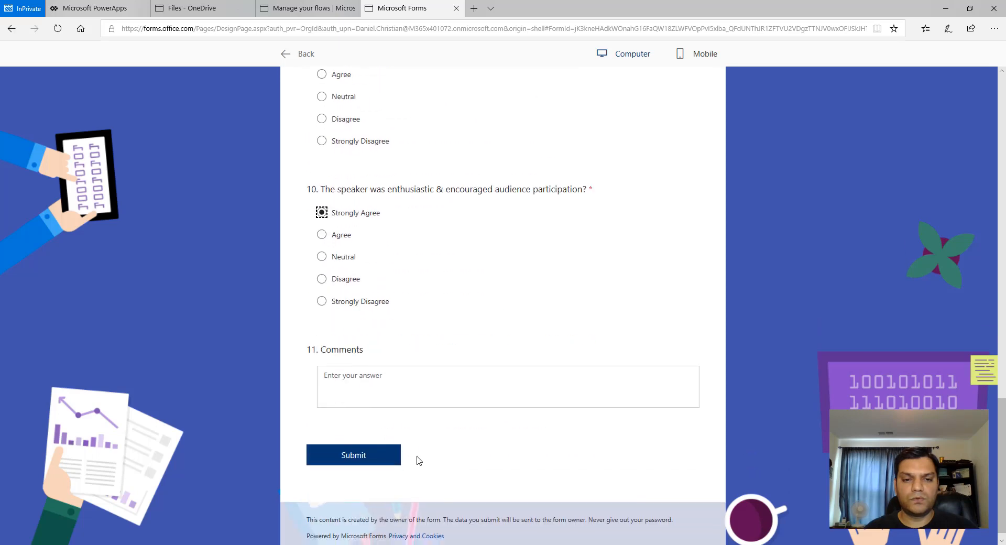
- Enter the comment Learnt a lot of new things and submit the response
click(370, 397)
text(Learnt a lot of new things)
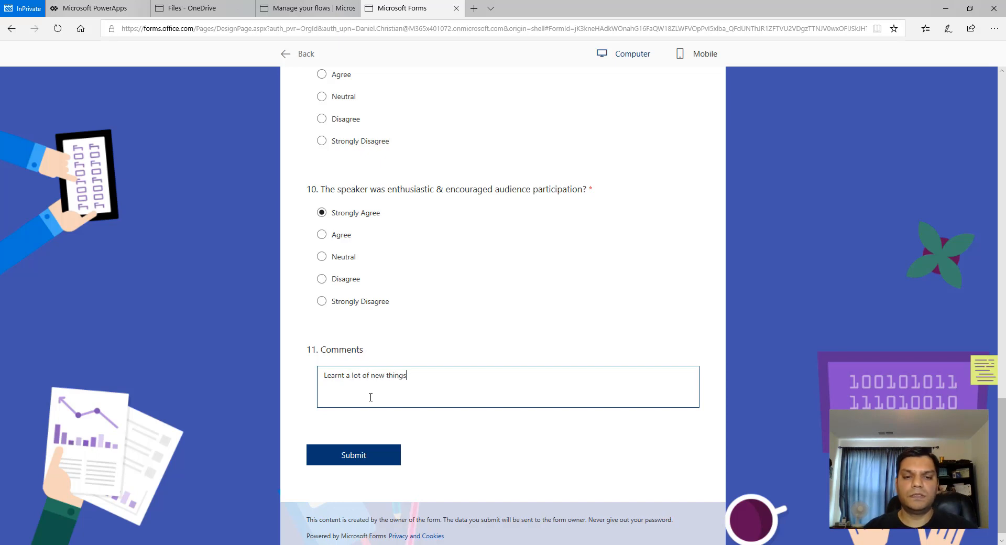
click(368, 455)
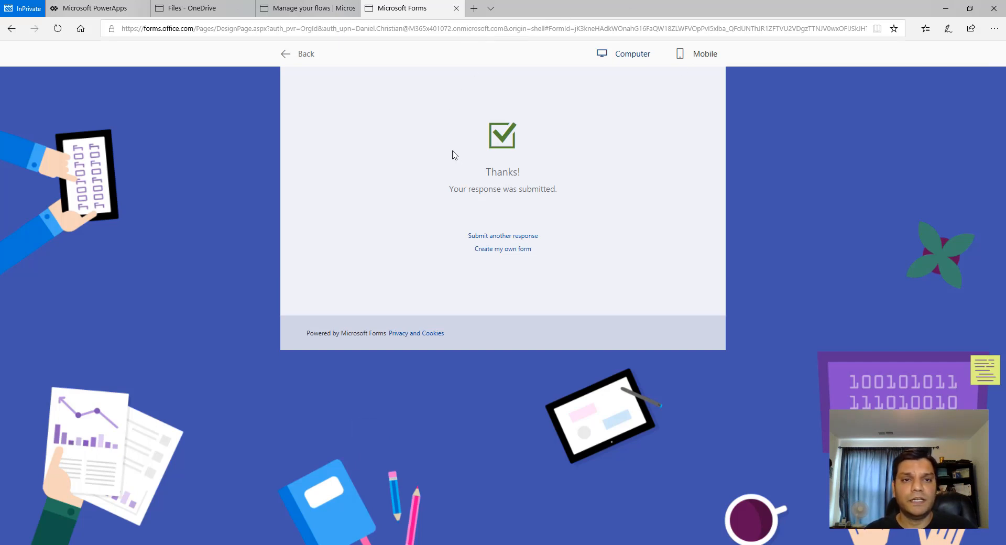
- Open the Record Survey responses in Excel flow to check its run history
click(287, 53)
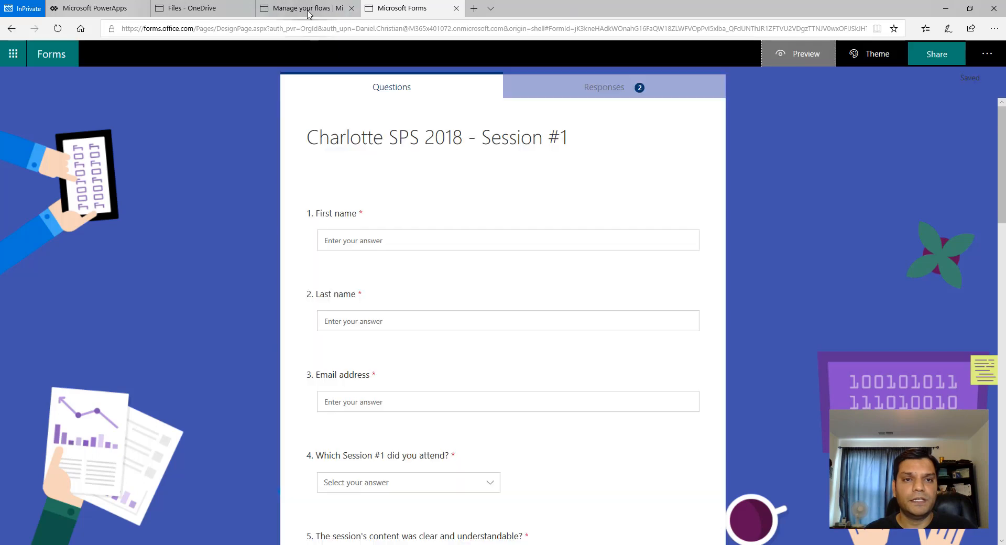
click(309, 8)
click(216, 82)
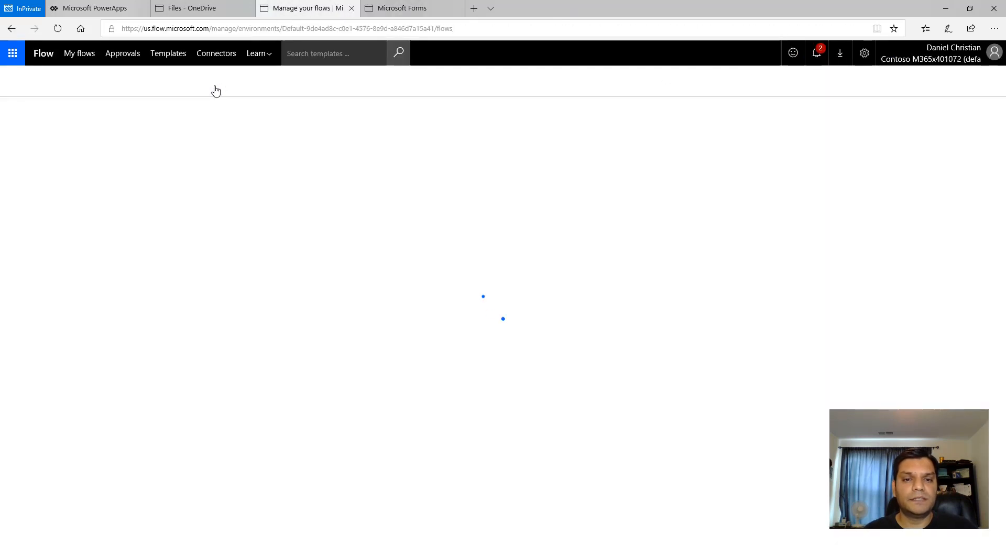
click(283, 184)
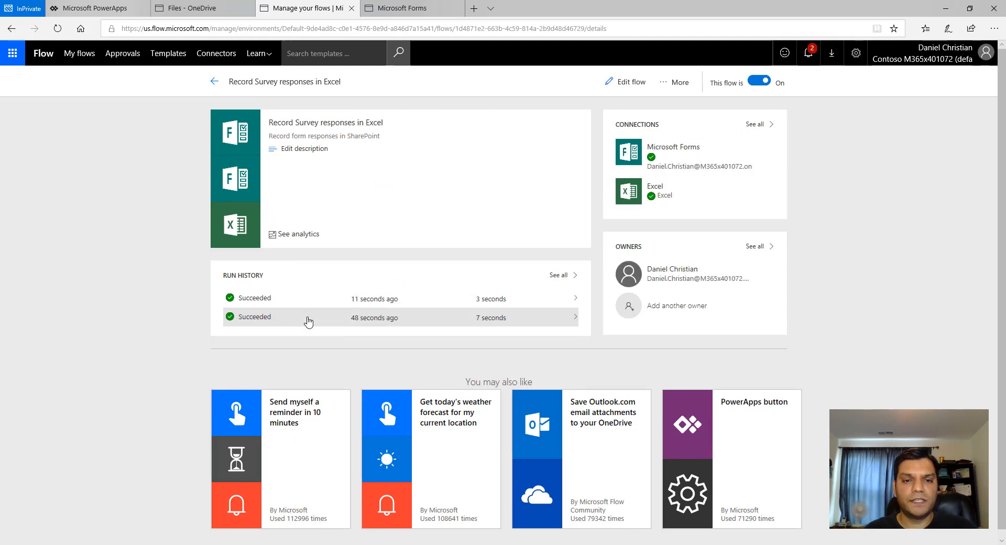
- Open SpeakerSurvey.xlsx from OneDrive in Excel Online and review the recorded survey rows
click(180, 6)
click(183, 160)
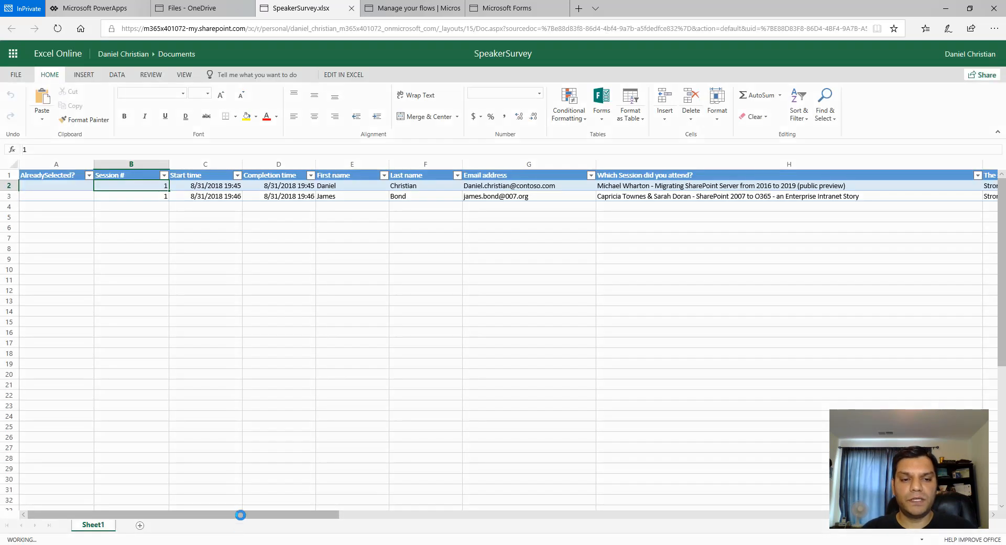
drag(242, 515, 152, 502)
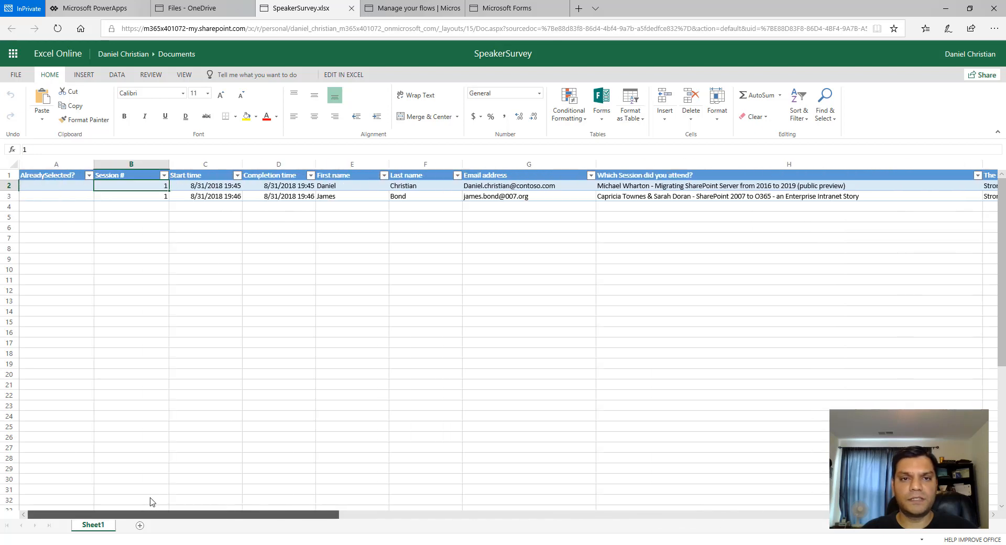
- Open the Lottery Winner.msapp package in PowerApps Studio, allowing its OneDrive for Business connection
click(351, 8)
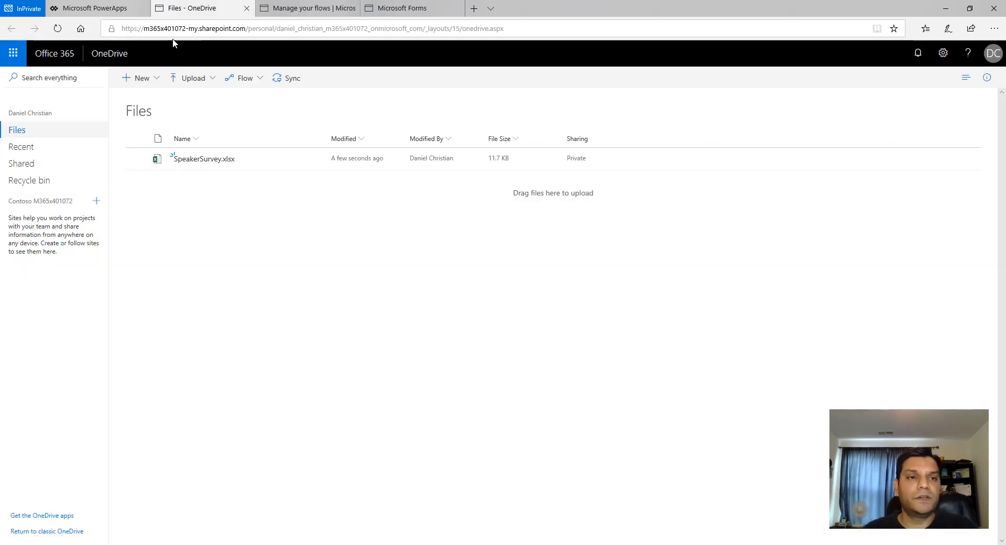
click(115, 9)
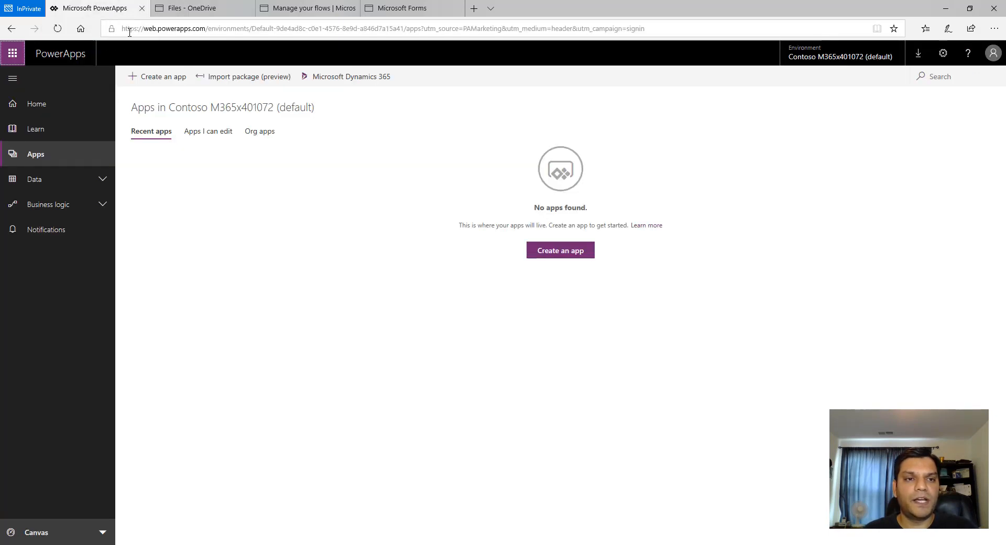
click(153, 77)
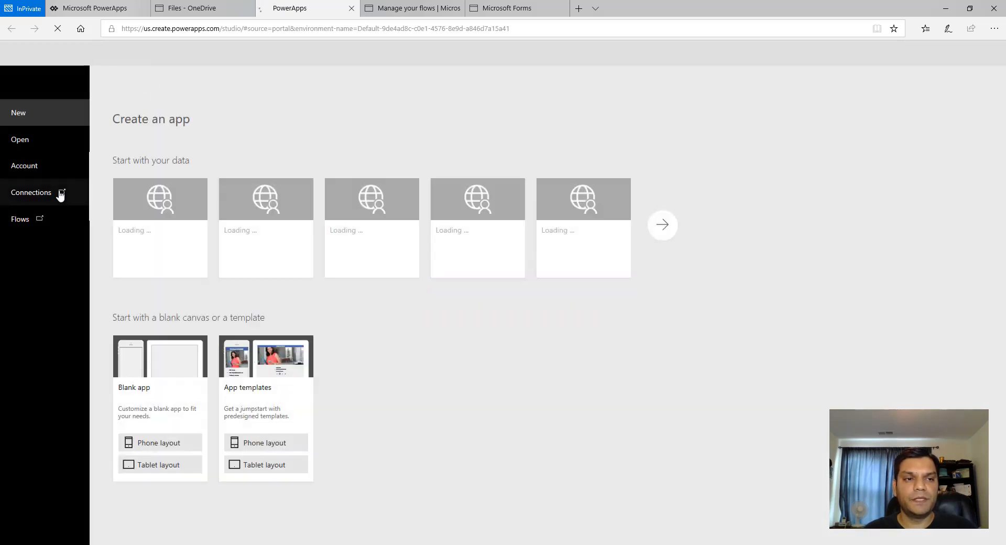
click(25, 147)
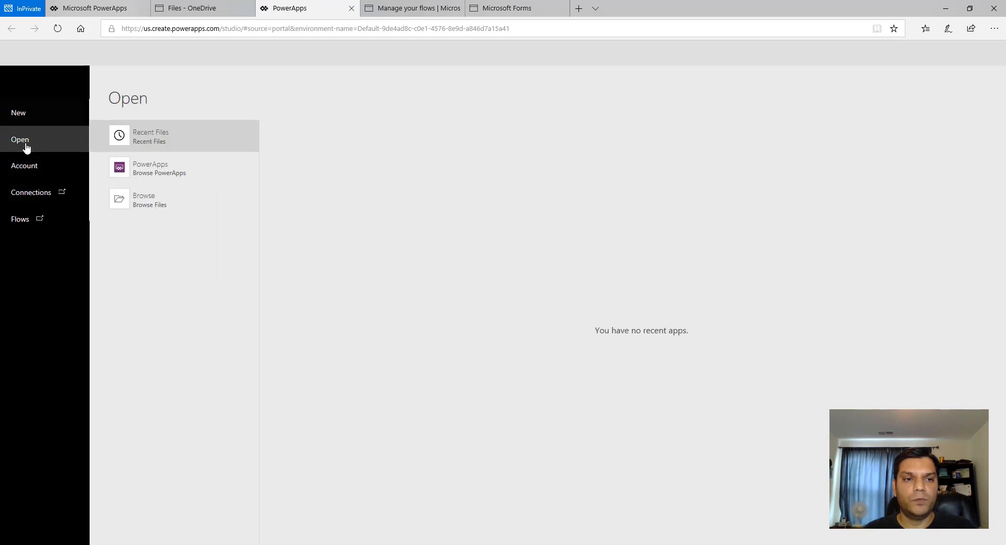
click(167, 212)
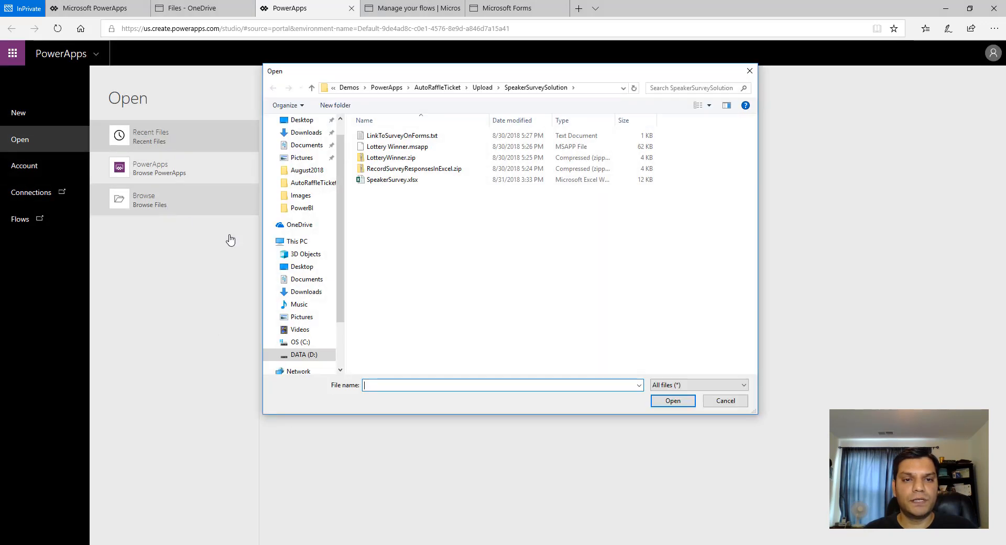
click(412, 148)
click(673, 402)
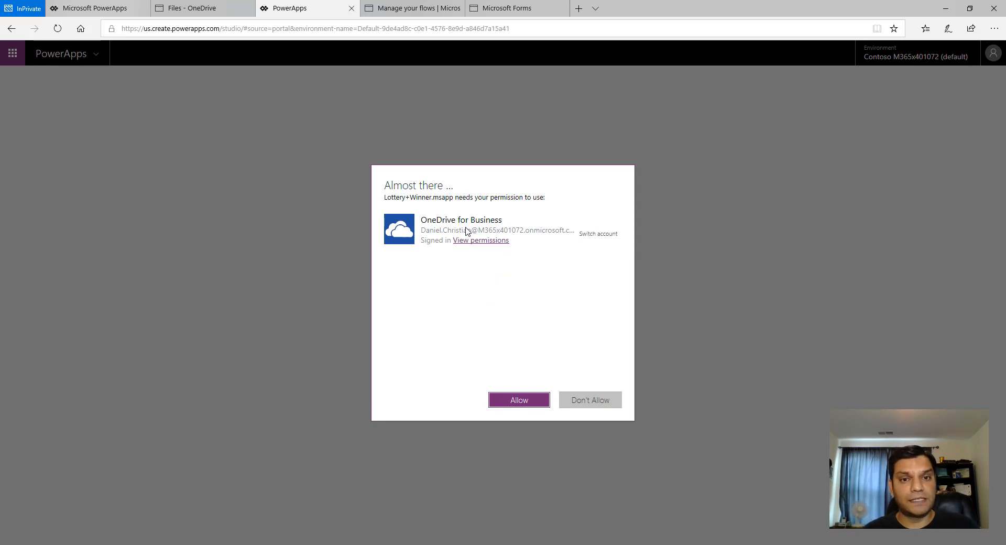
click(519, 400)
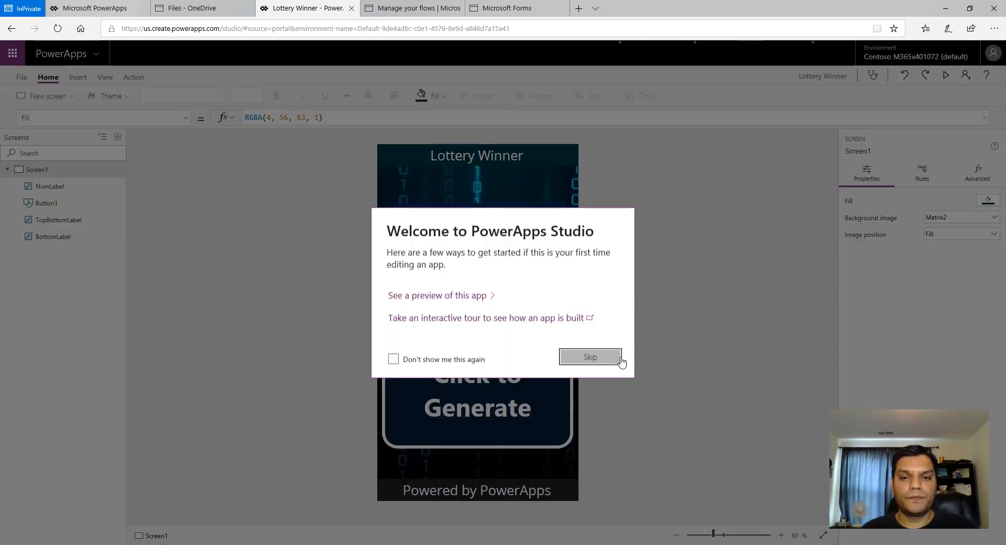
click(621, 361)
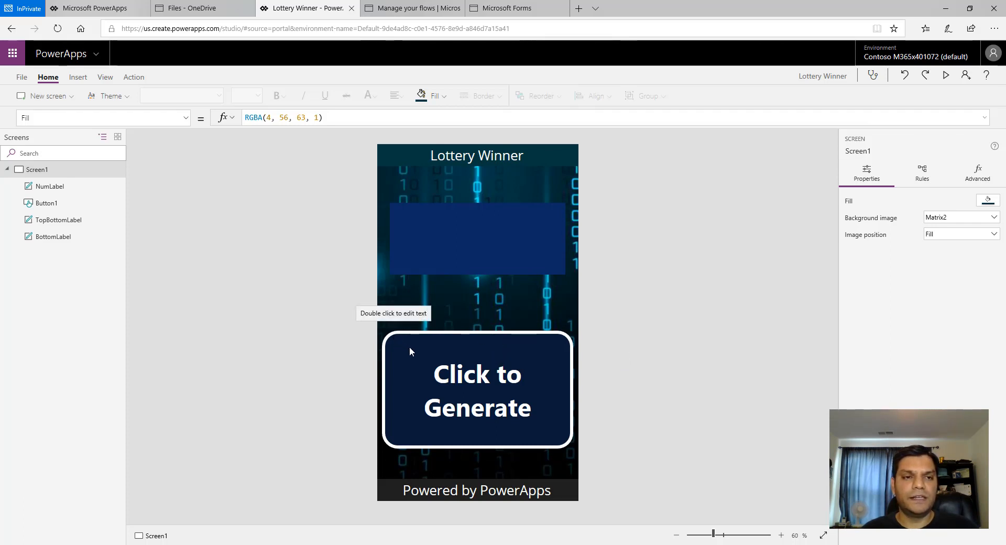
- Remove the unconnected LotteryWinner data source from the app
click(106, 78)
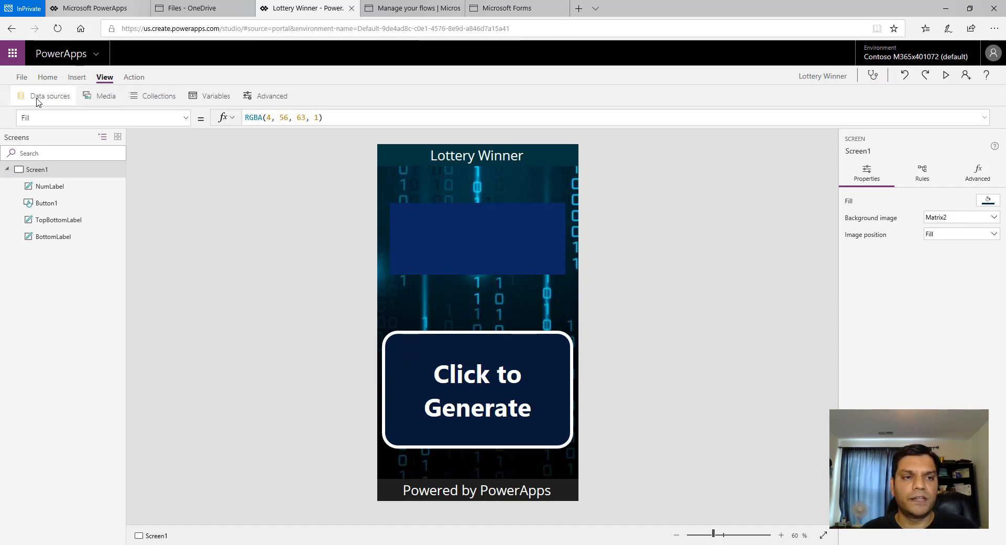
click(37, 101)
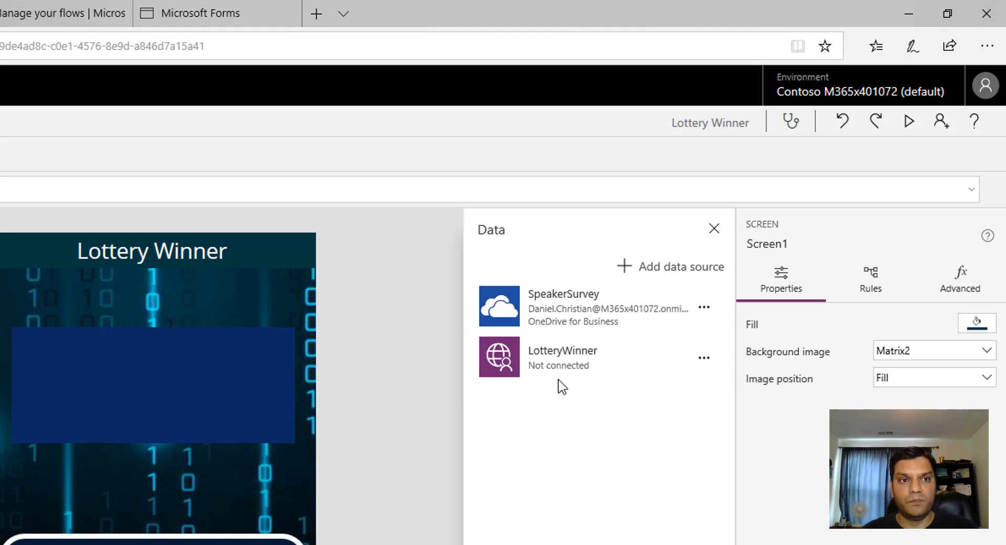
click(703, 362)
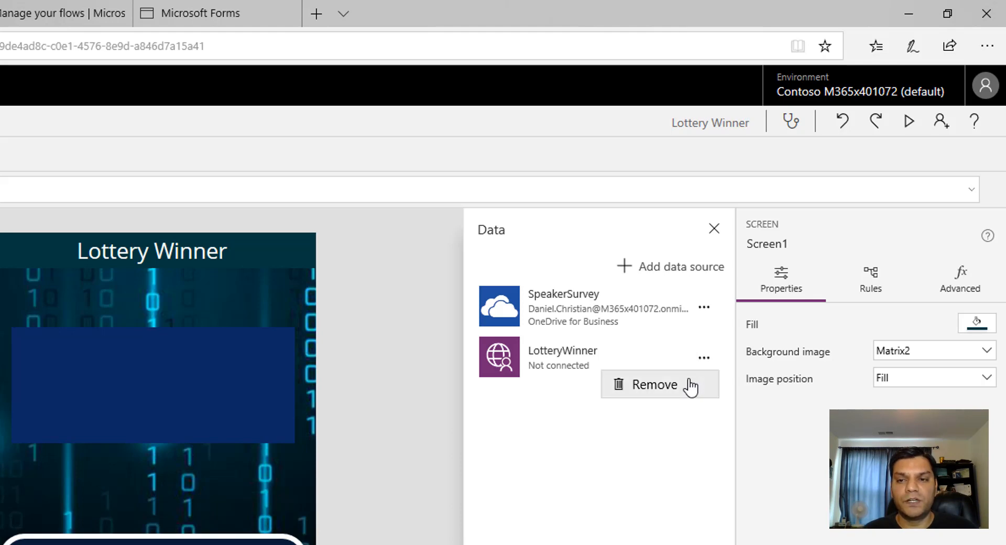
click(690, 388)
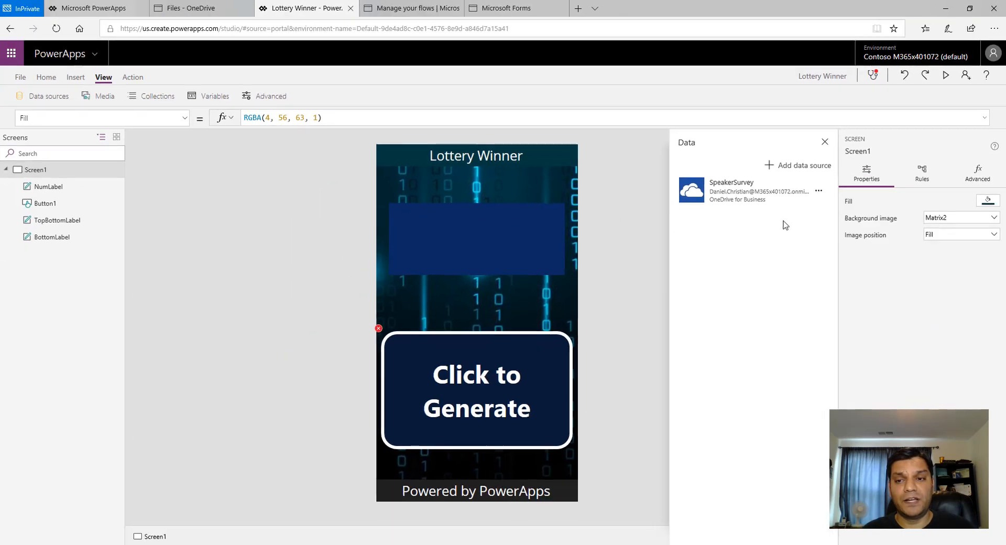
- Copy the Click to Generate button's OnSelect formula into the open Notepad file as a backup
click(399, 349)
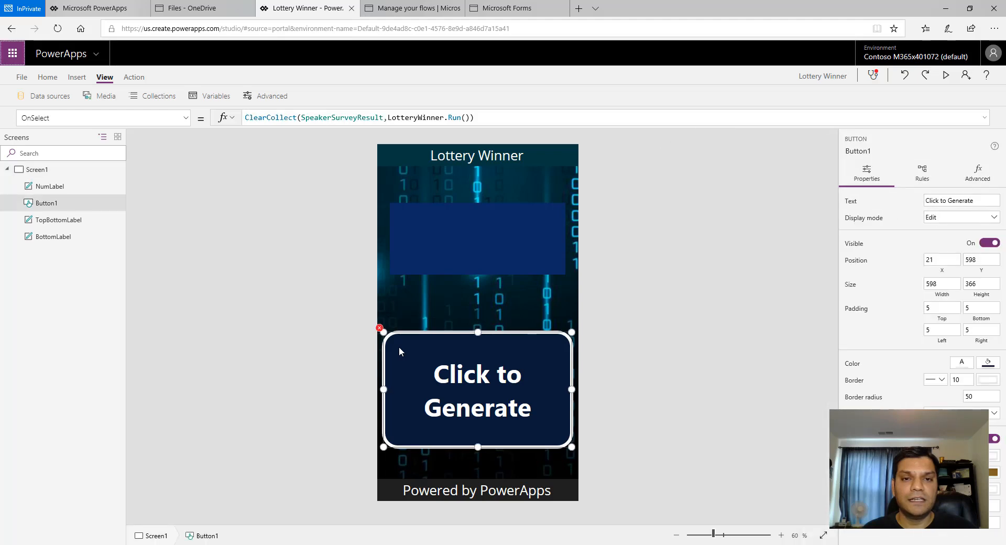
click(520, 114)
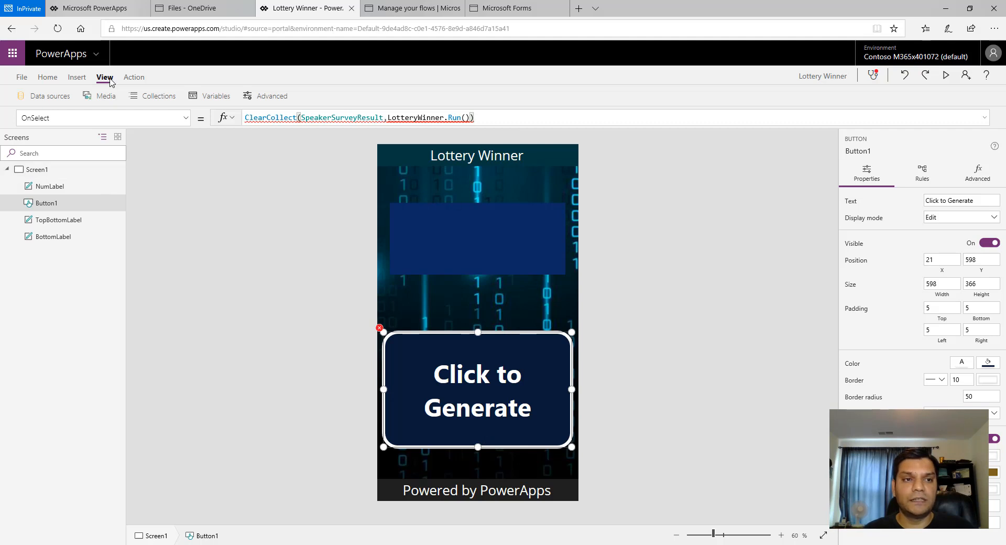
click(134, 77)
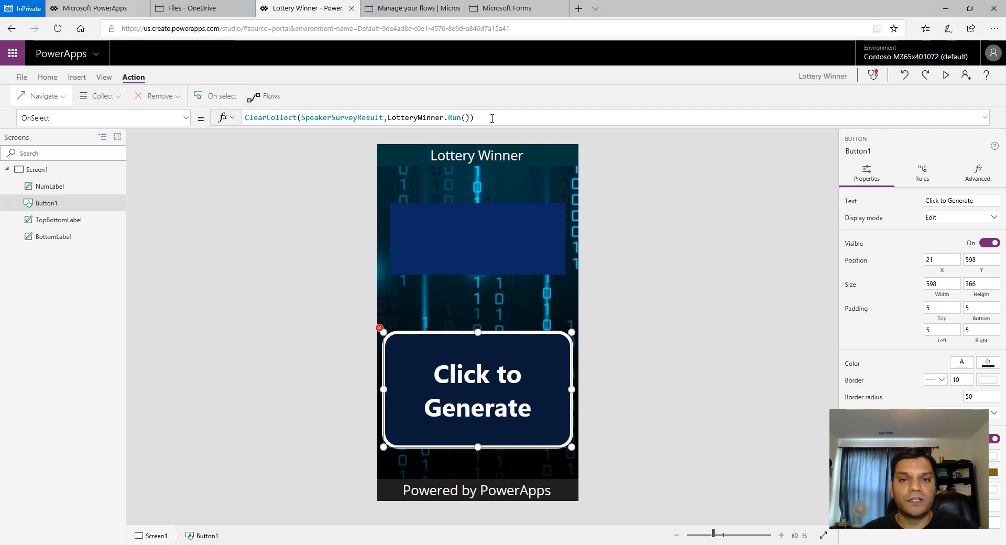
click(495, 117)
drag(489, 121, 243, 118)
key(ctrl+c)
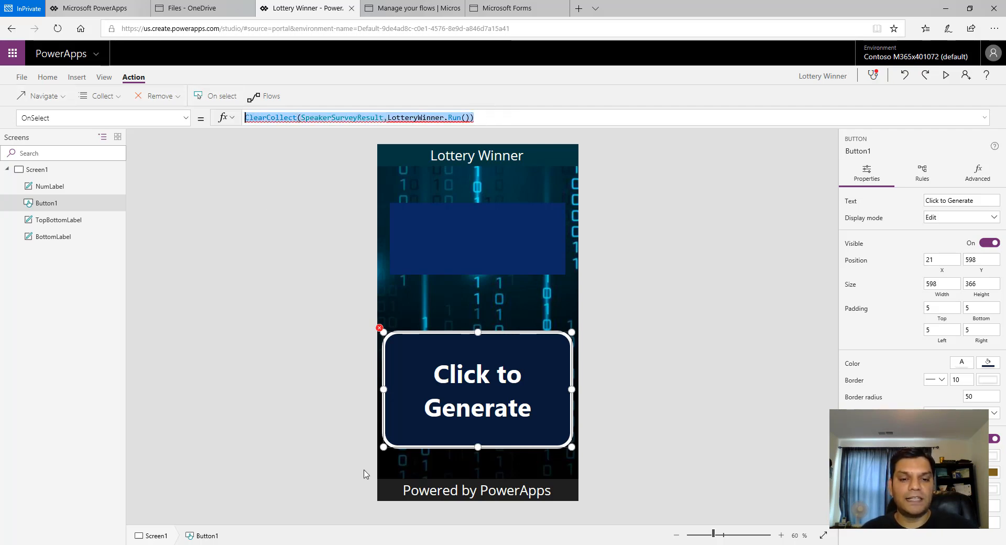
click(398, 544)
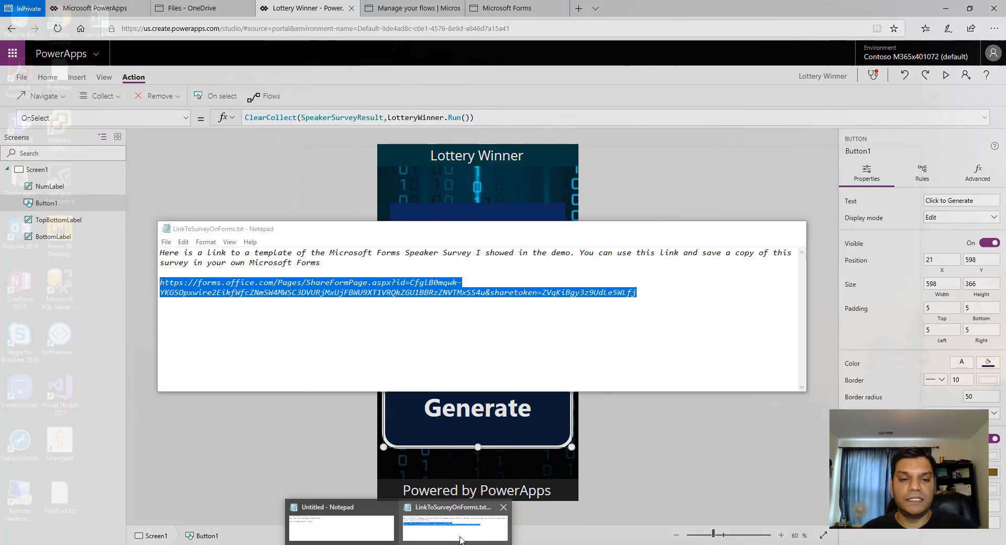
click(460, 537)
click(747, 301)
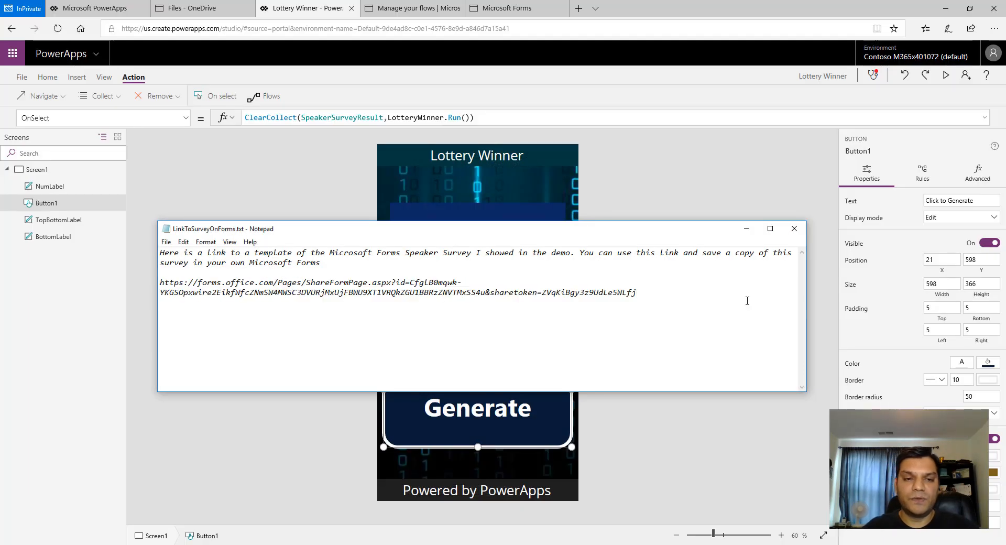
key(Return)
key(Return)
key(ctrl+v)
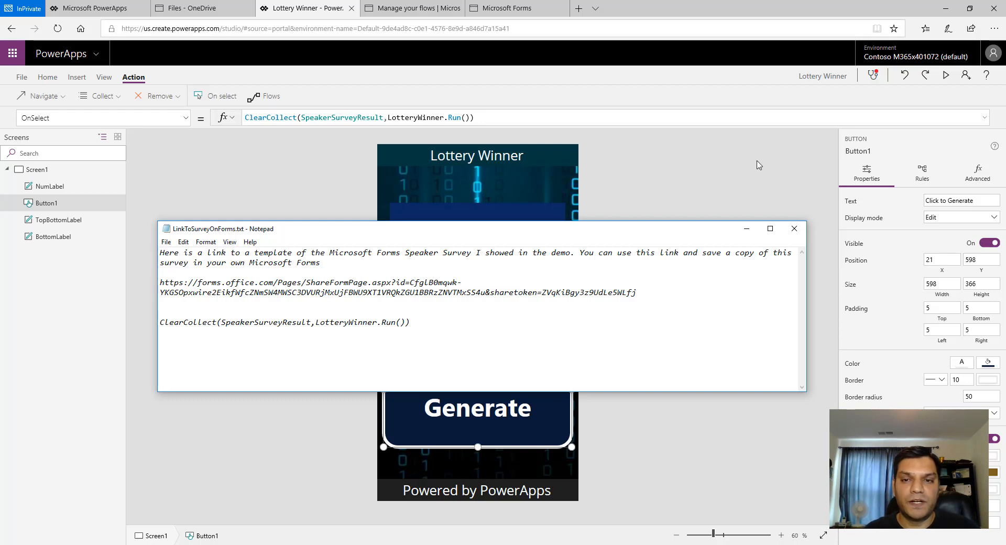
- Associate the LotteryWinner flow with the Click to Generate button
click(737, 156)
click(425, 348)
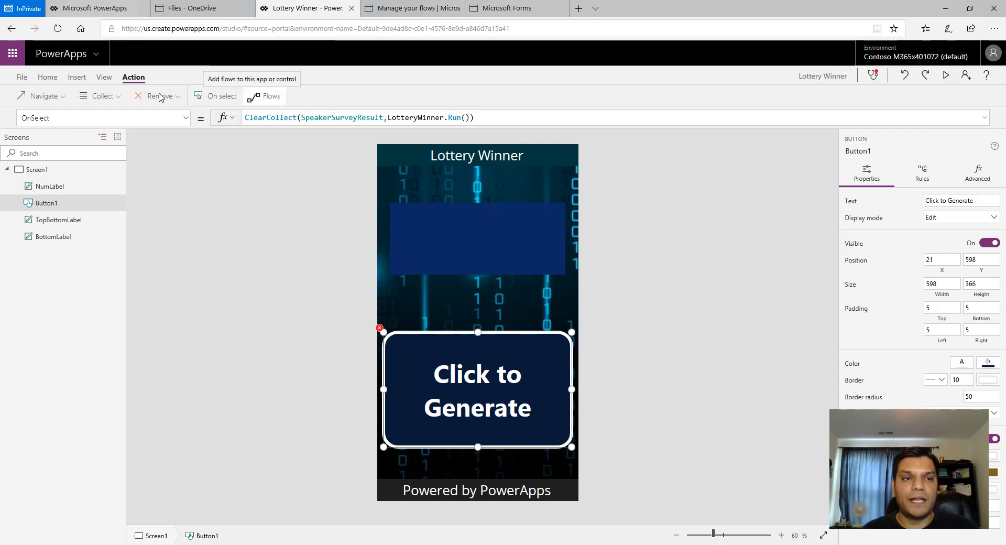
click(104, 77)
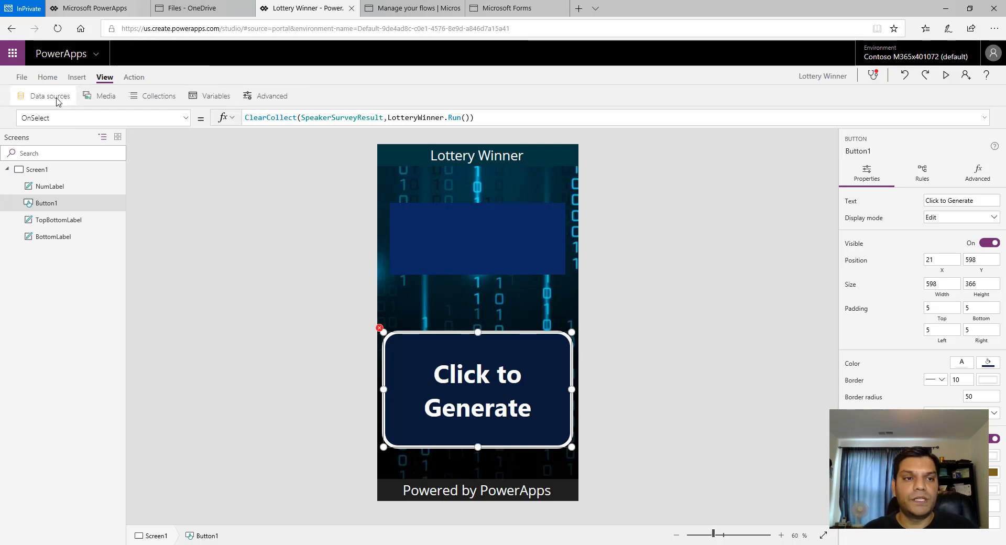
click(50, 96)
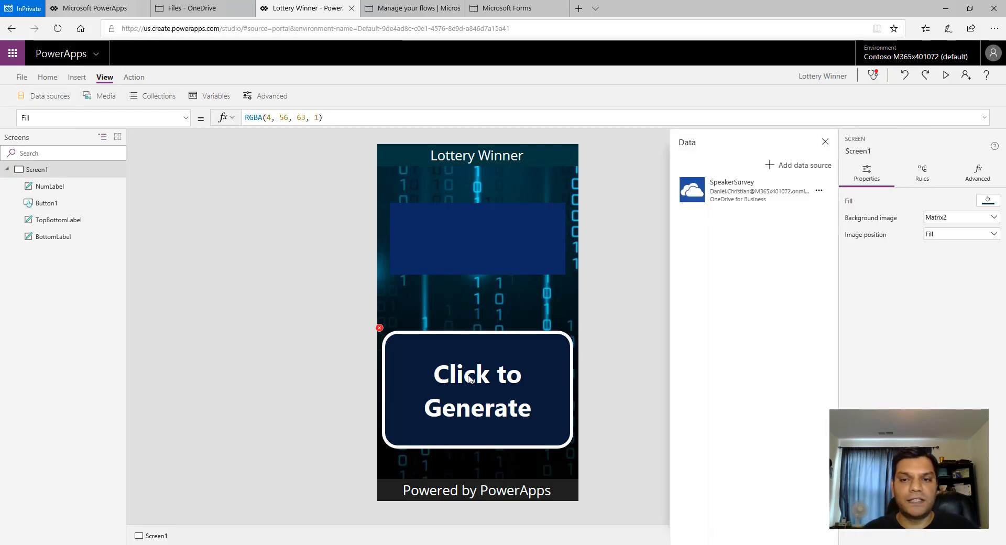
click(825, 142)
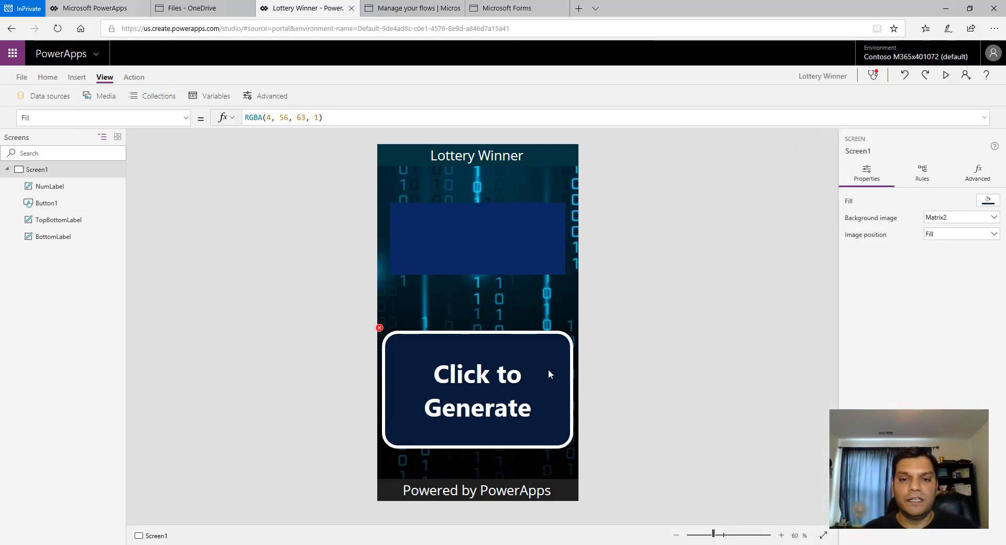
click(548, 369)
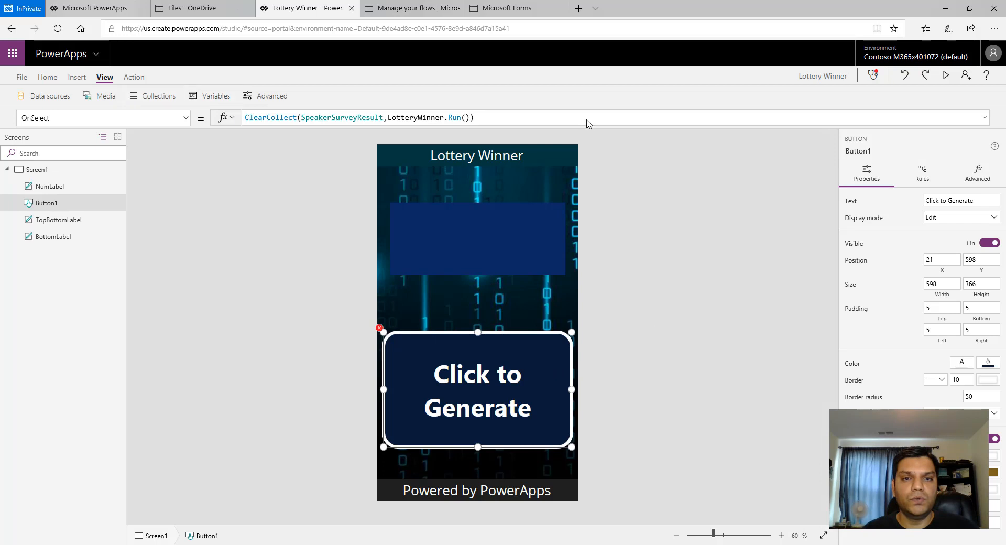
click(132, 77)
click(271, 96)
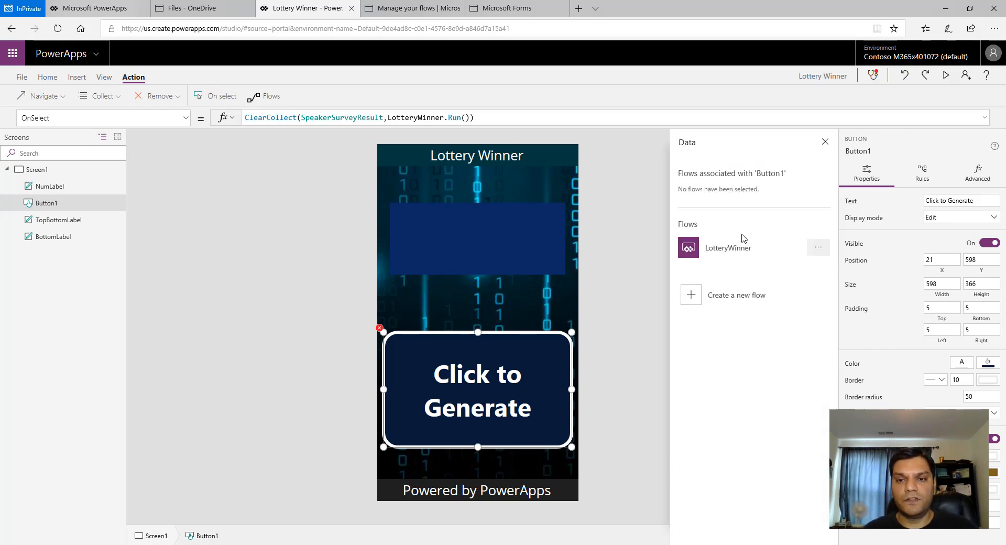
click(715, 255)
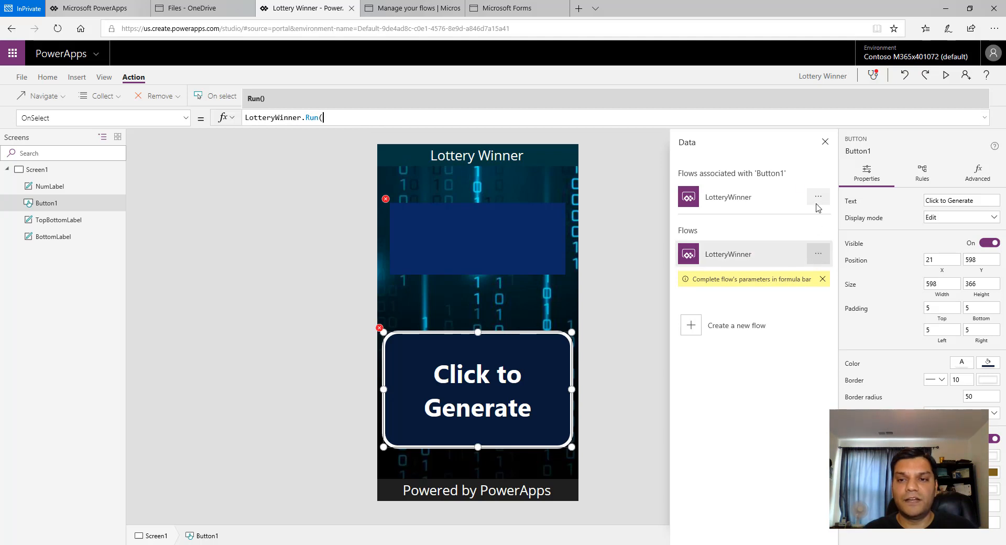
click(825, 142)
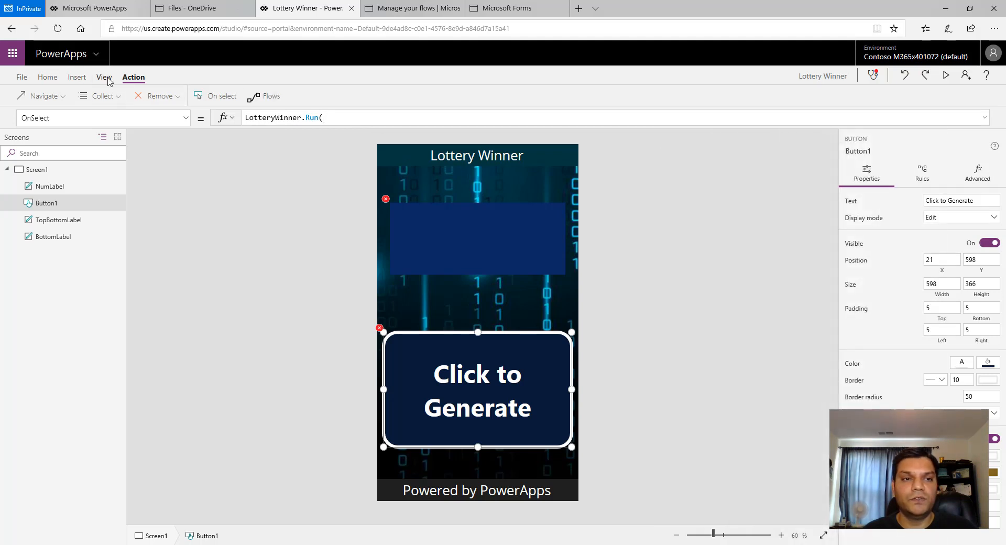
- Restore the button's OnSelect formula to ClearCollect(SpeakerSurveyResult,LotteryWinner.Run()) by copying it back from Notepad
click(104, 77)
click(46, 97)
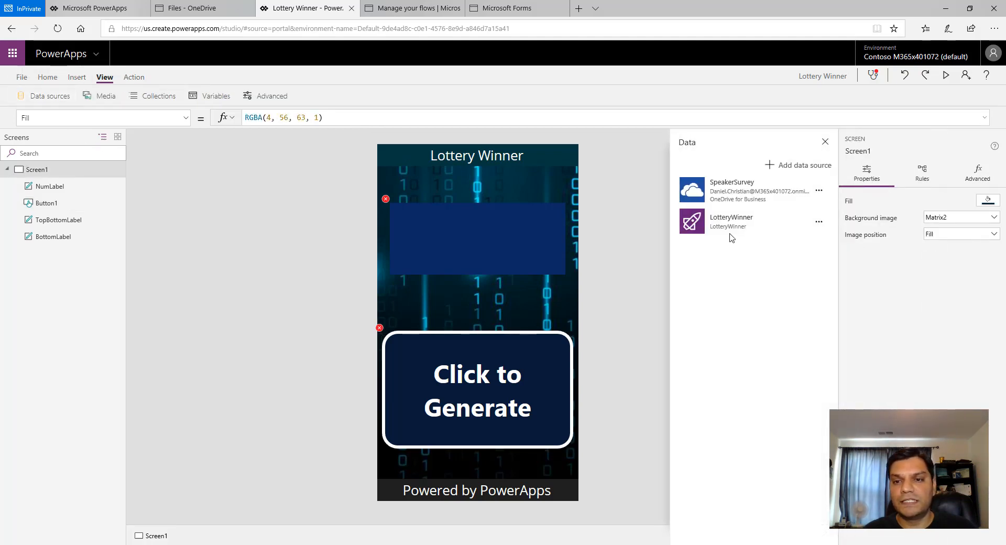
click(826, 142)
click(383, 333)
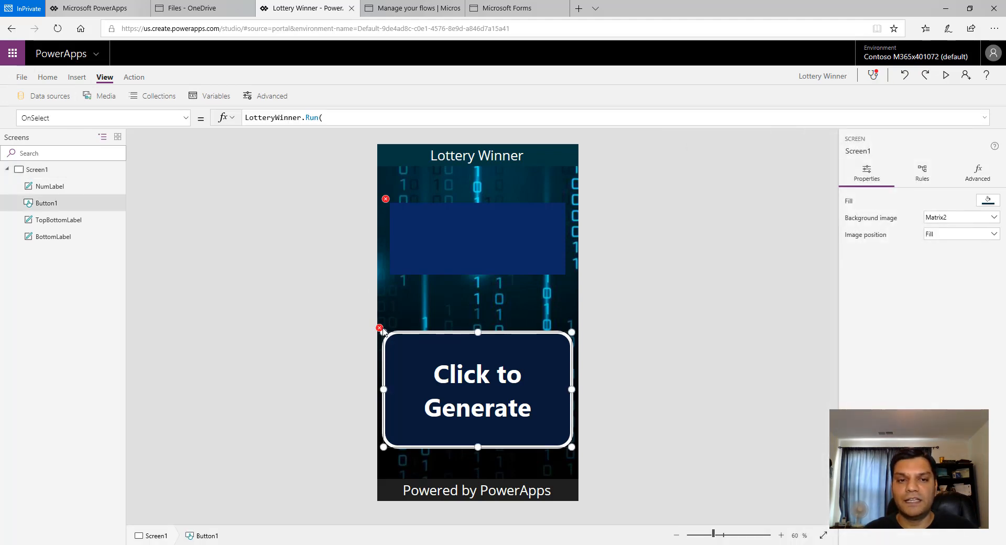
click(472, 532)
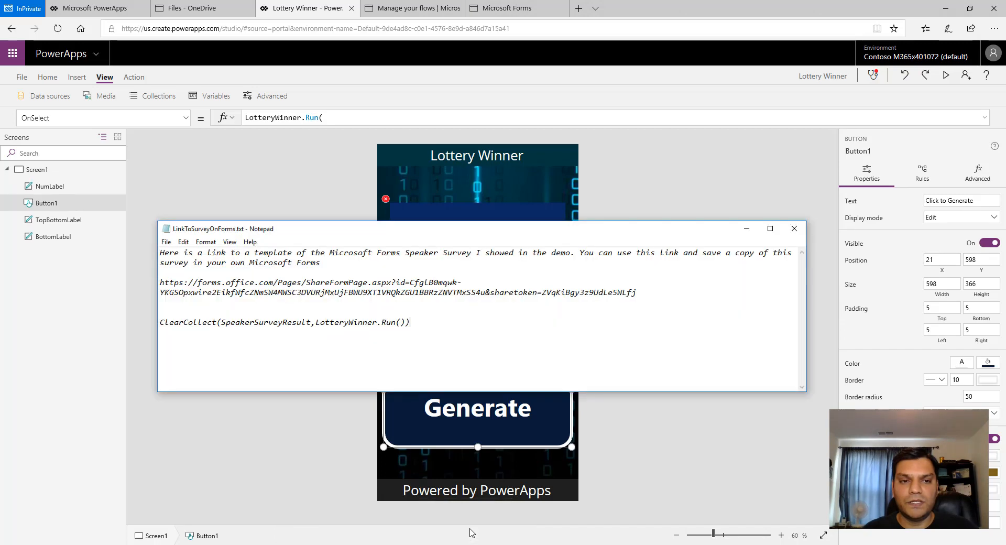
drag(451, 334, 142, 336)
key(ctrl+c)
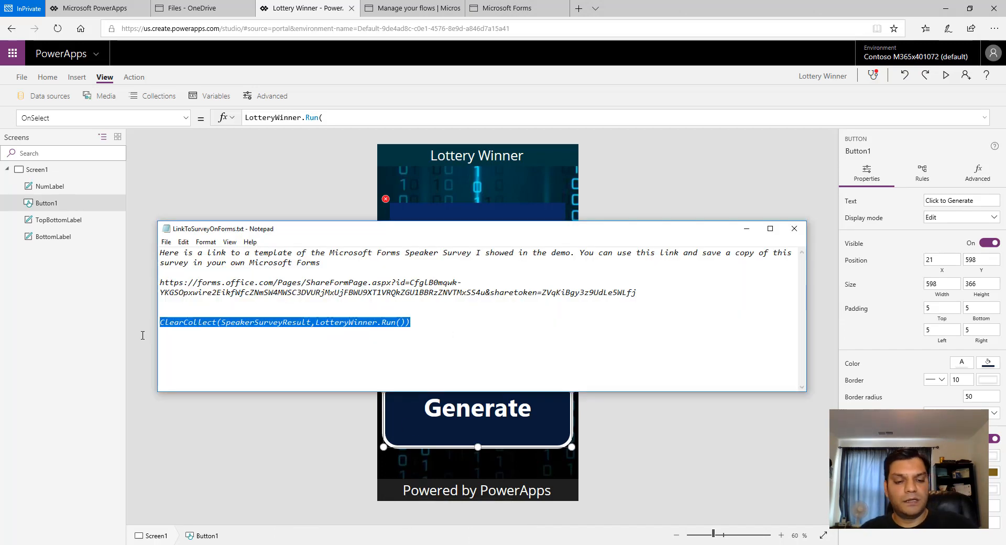
click(352, 119)
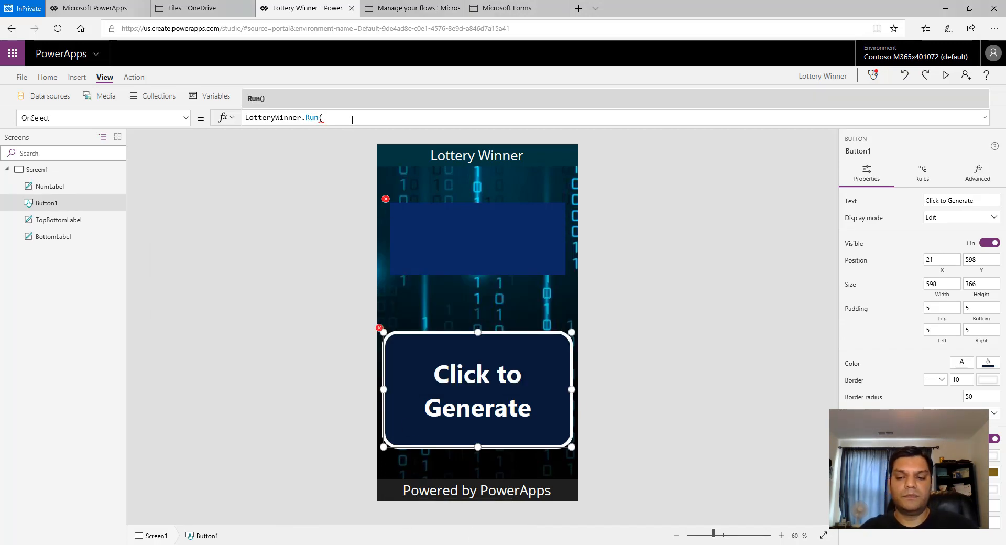
key(BackSpace)
key(BackSpace)
key(BackSpace)
key(BackSpace)
key(BackSpace)
key(BackSpace)
key(BackSpace)
key(BackSpace)
key(BackSpace)
key(BackSpace)
key(BackSpace)
key(BackSpace)
key(BackSpace)
key(BackSpace)
key(BackSpace)
key(BackSpace)
key(BackSpace)
key(BackSpace)
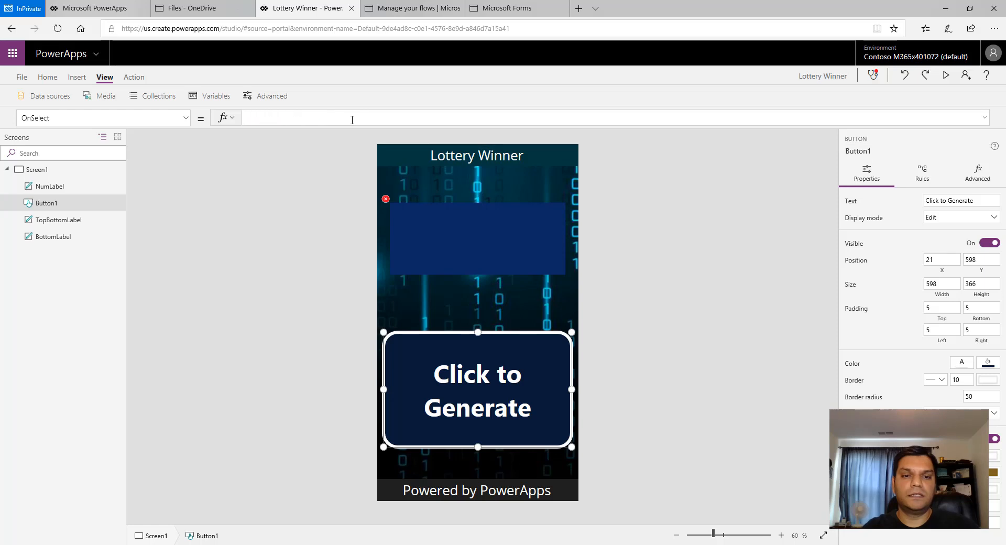
key(ctrl+v)
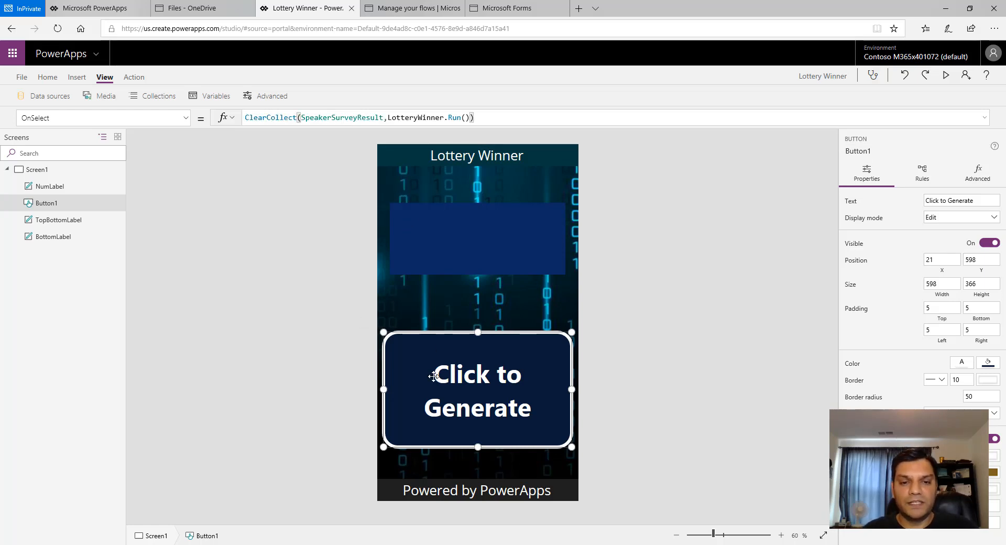
- Save the Lottery Winner app to the cloud
click(36, 169)
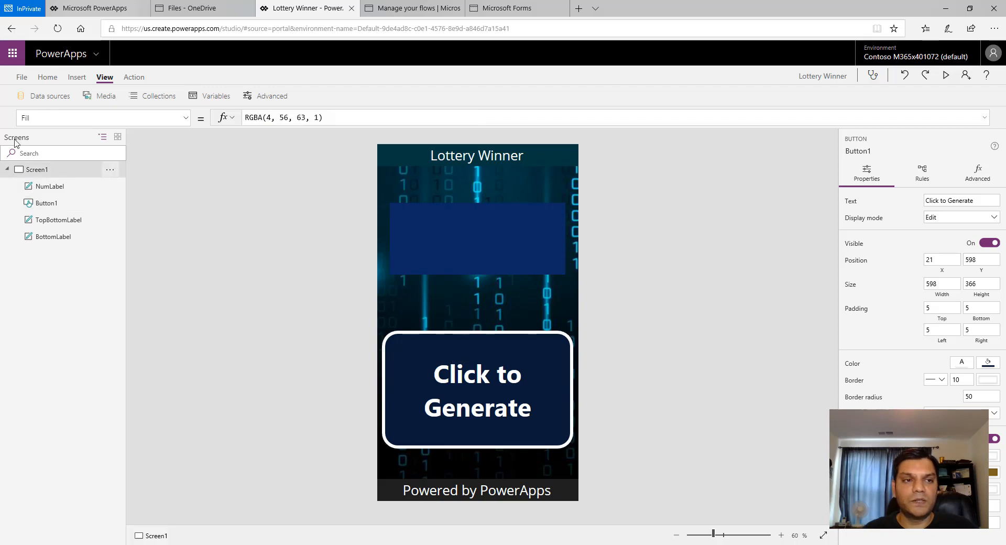
click(22, 77)
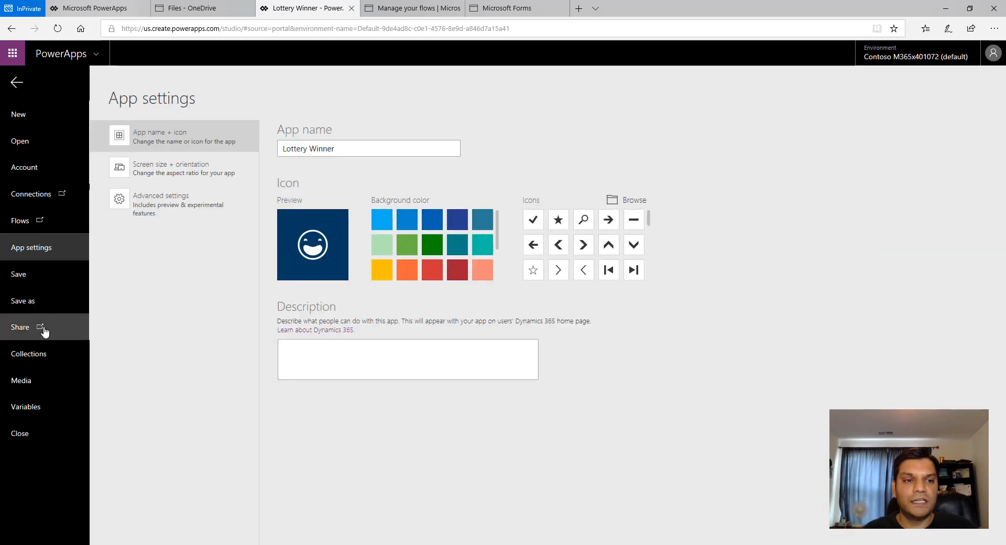
click(33, 285)
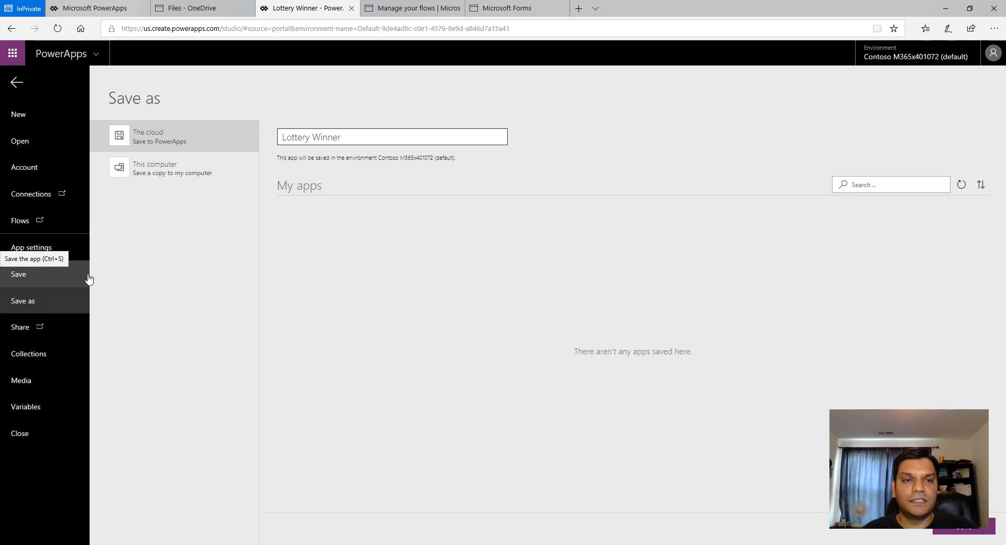
click(970, 527)
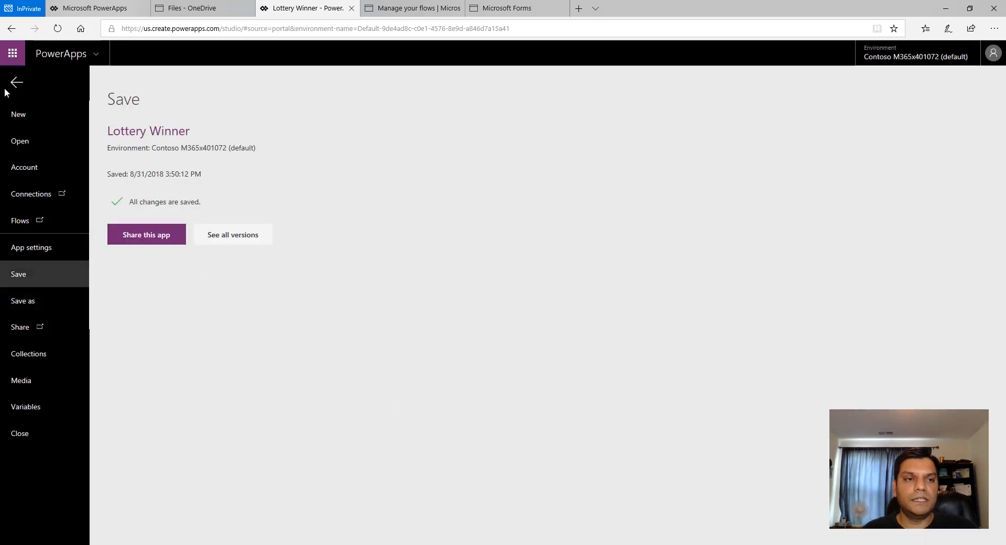
- Play the saved Lottery Winner app from the apps list and generate a winner
click(78, 10)
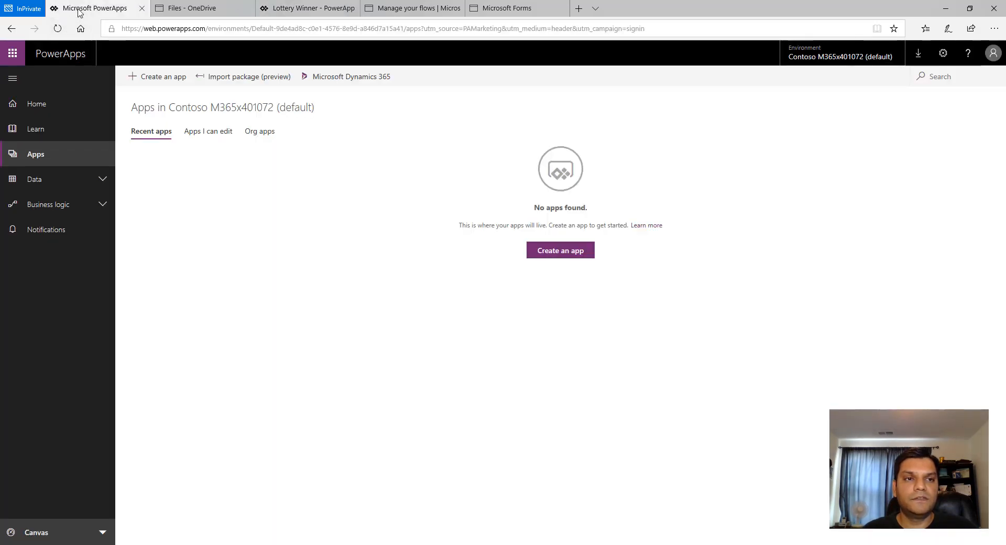
click(58, 28)
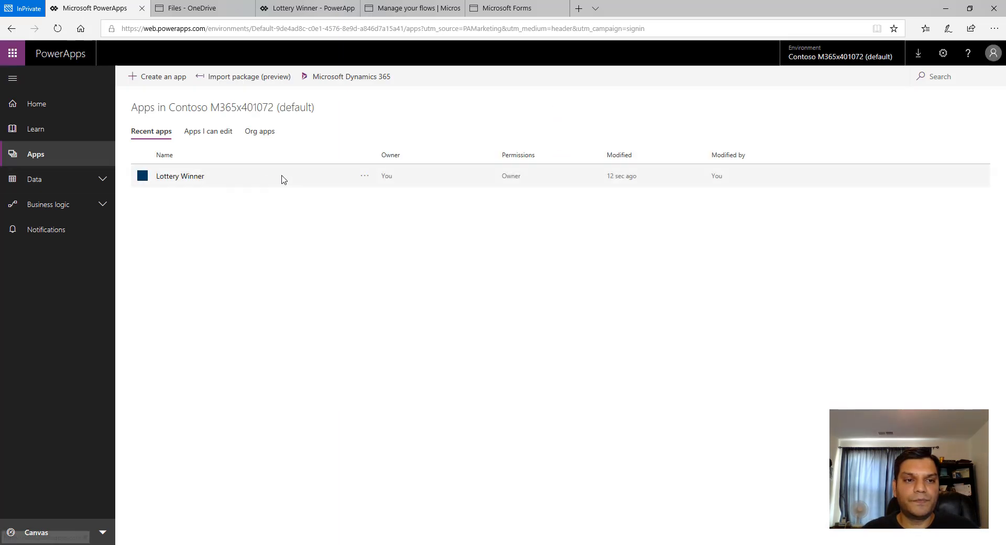
click(305, 178)
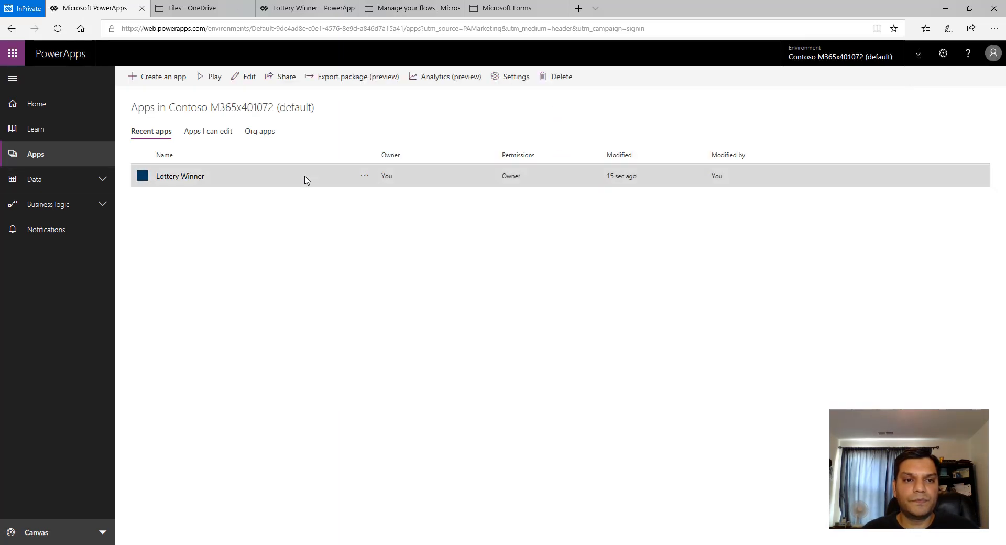
click(215, 78)
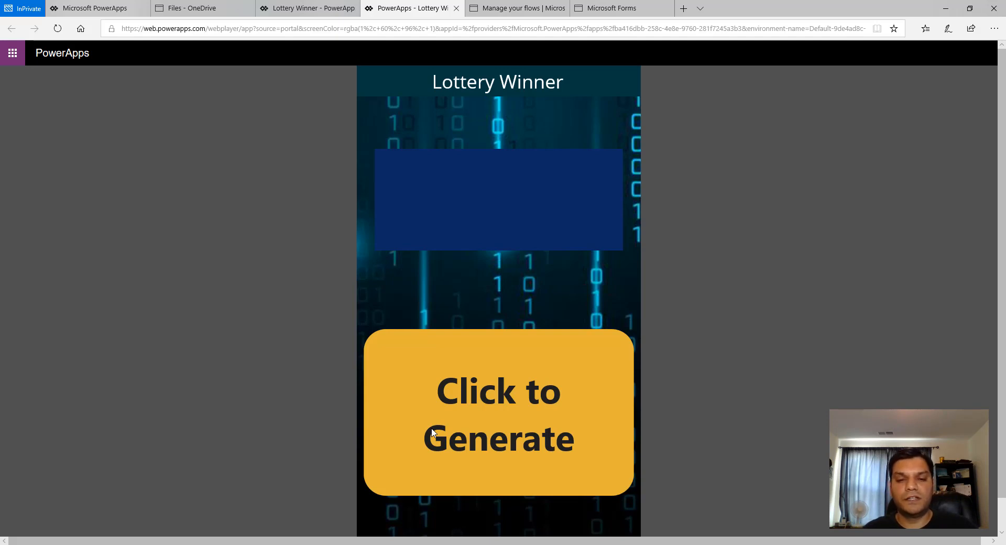
click(433, 432)
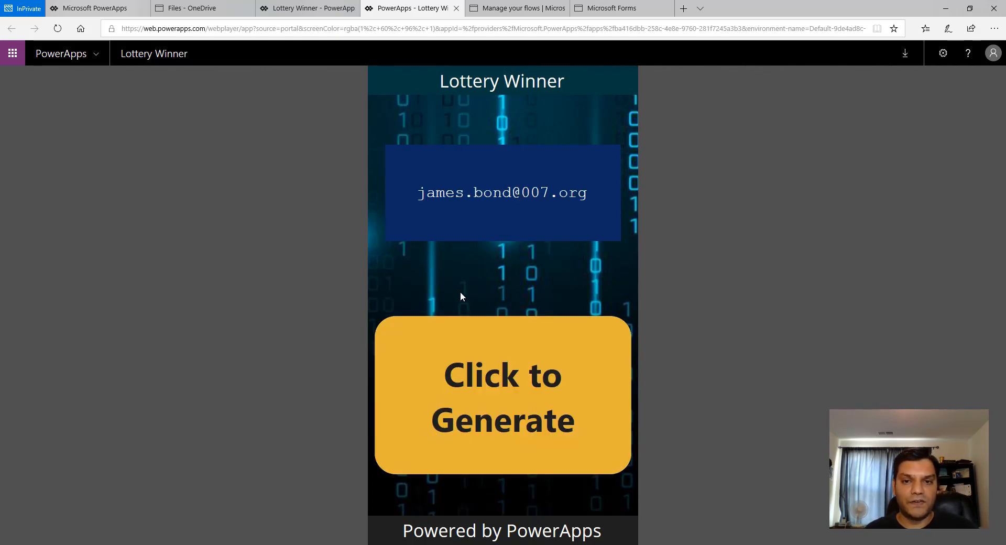
click(441, 407)
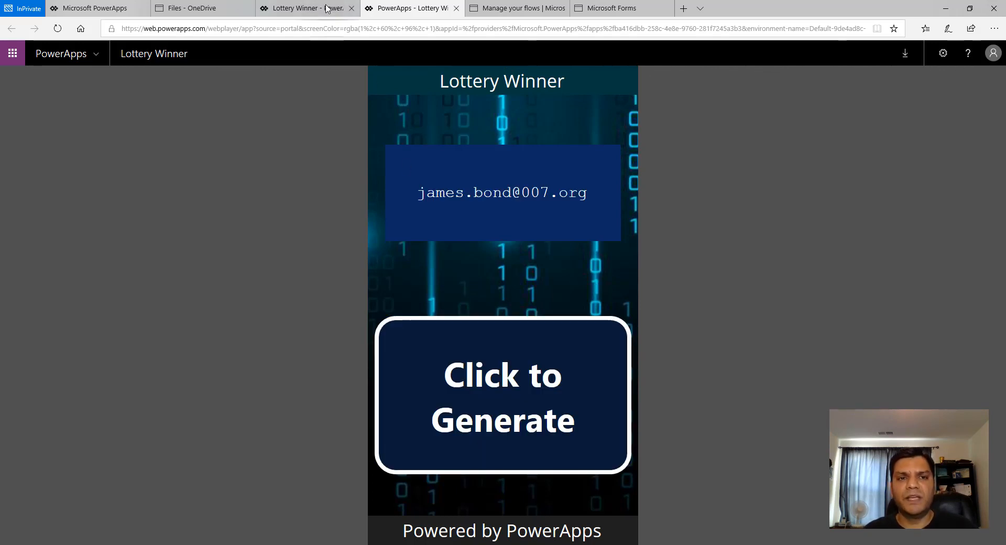
- Open the LotteryWinner flow's latest run to inspect its executed actions
click(325, 8)
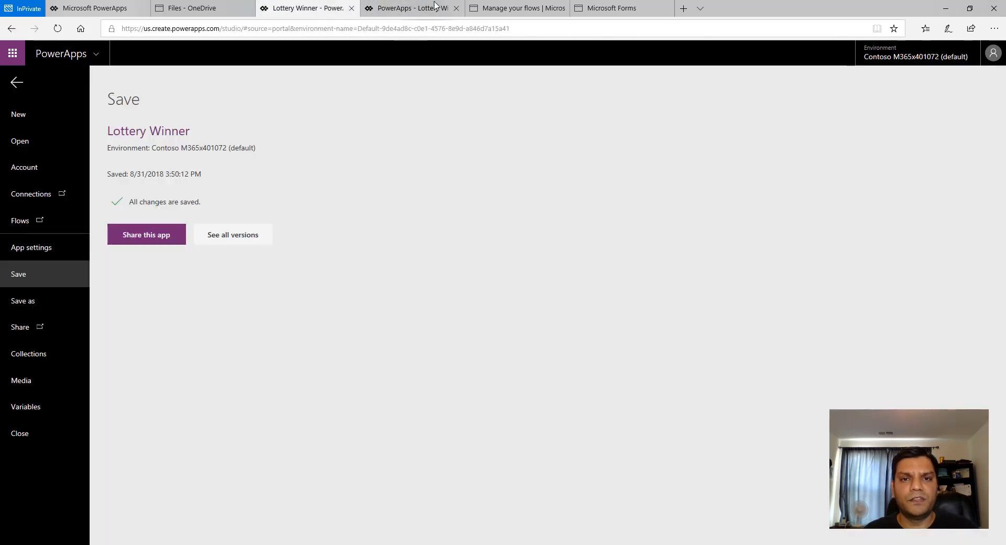
click(522, 8)
click(215, 82)
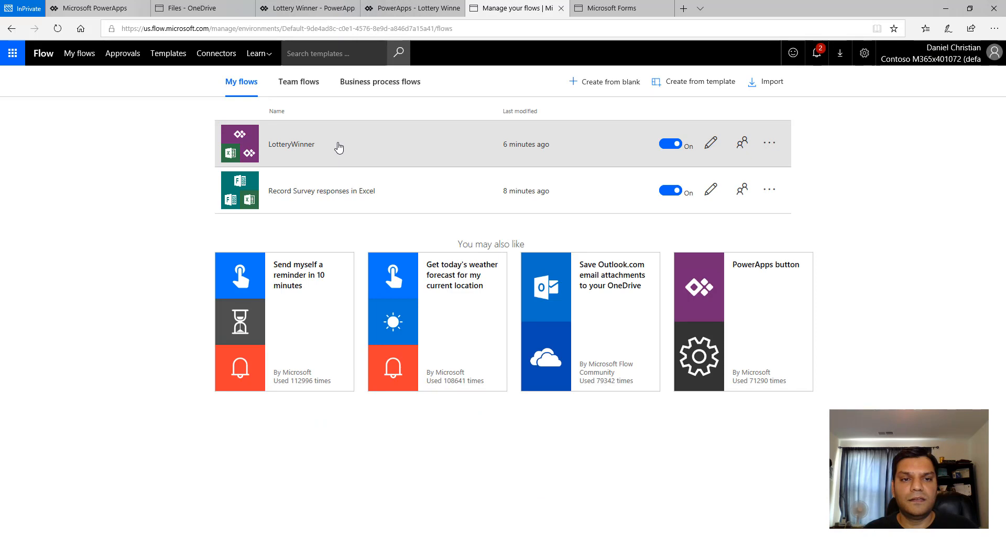
click(338, 147)
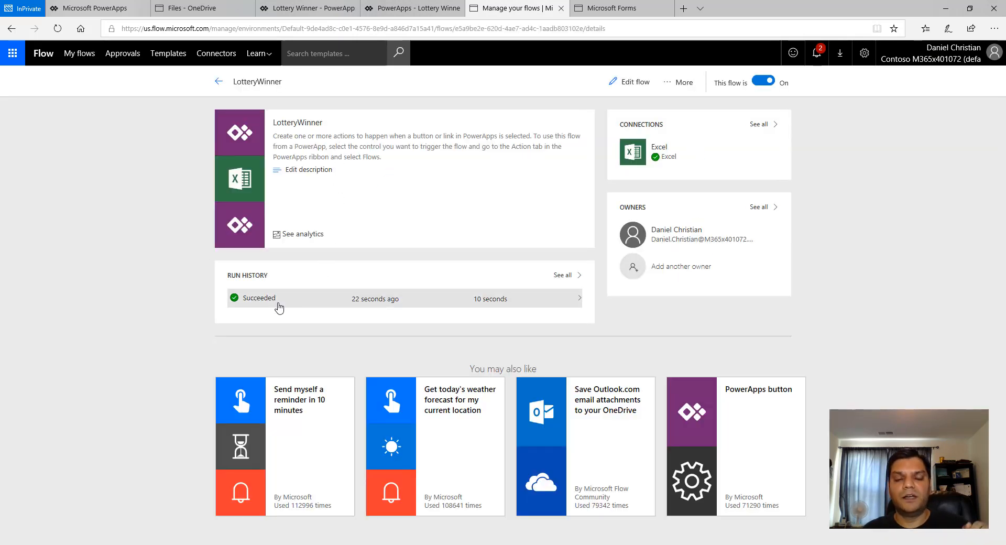
click(279, 307)
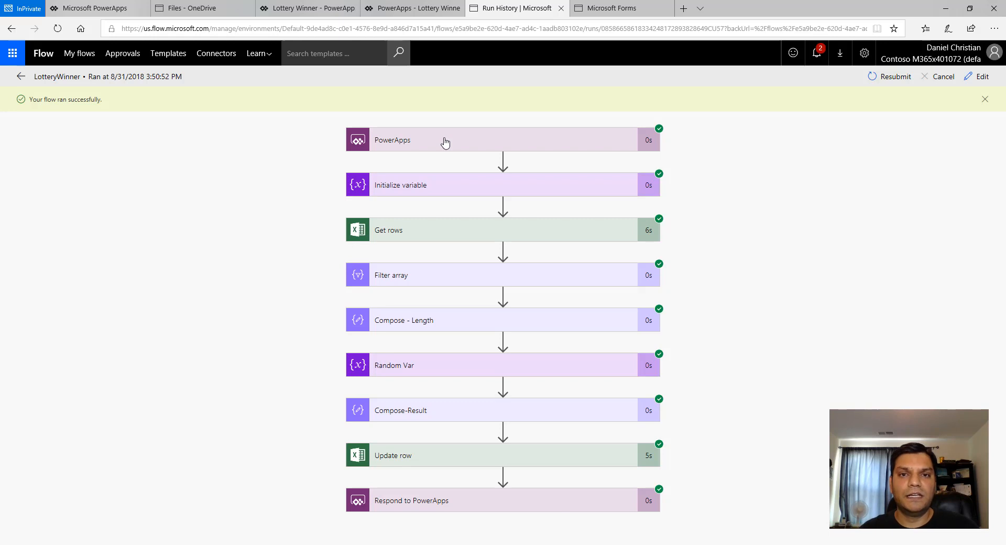
click(414, 8)
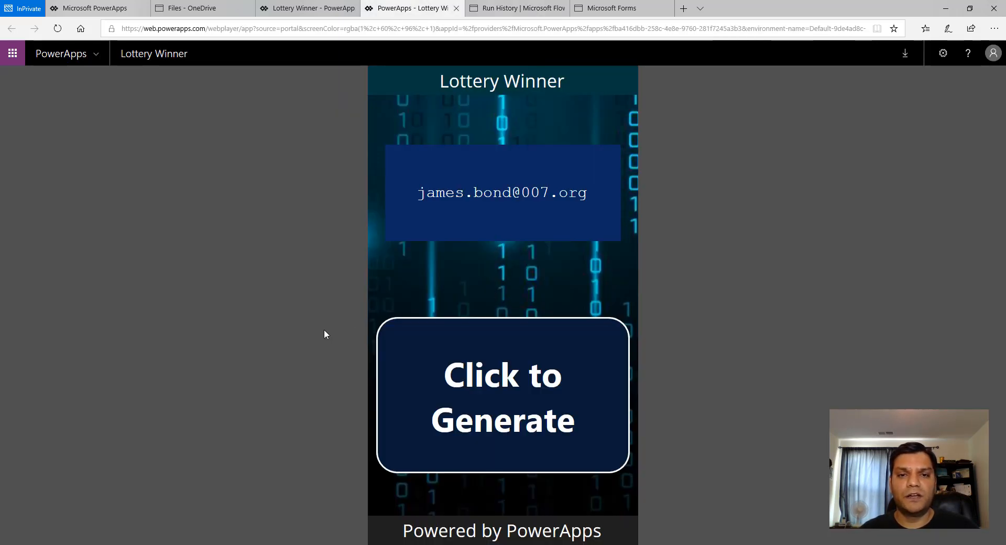